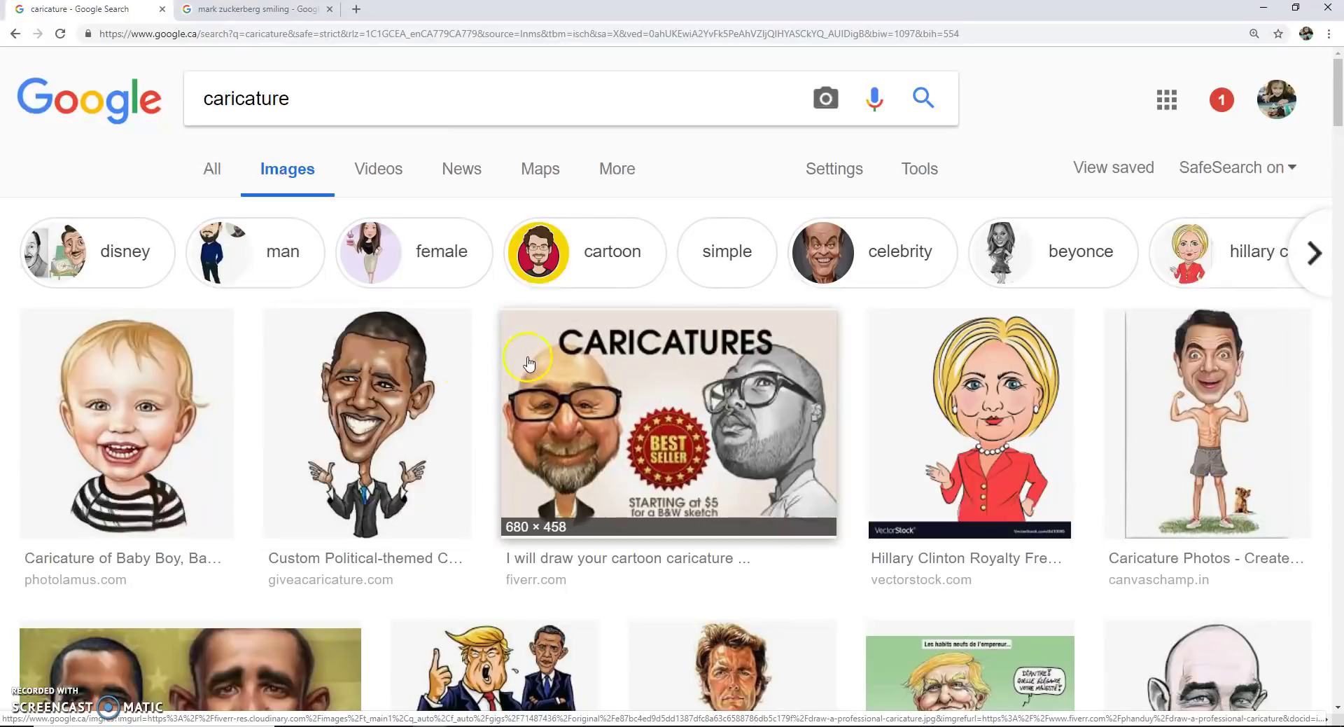
Step: Save the 1185 × 1120 Mark Zuckerberg PNG from the smiling image search to the Desktop
{"action": "left_click", "coordinate": [278, 11]}
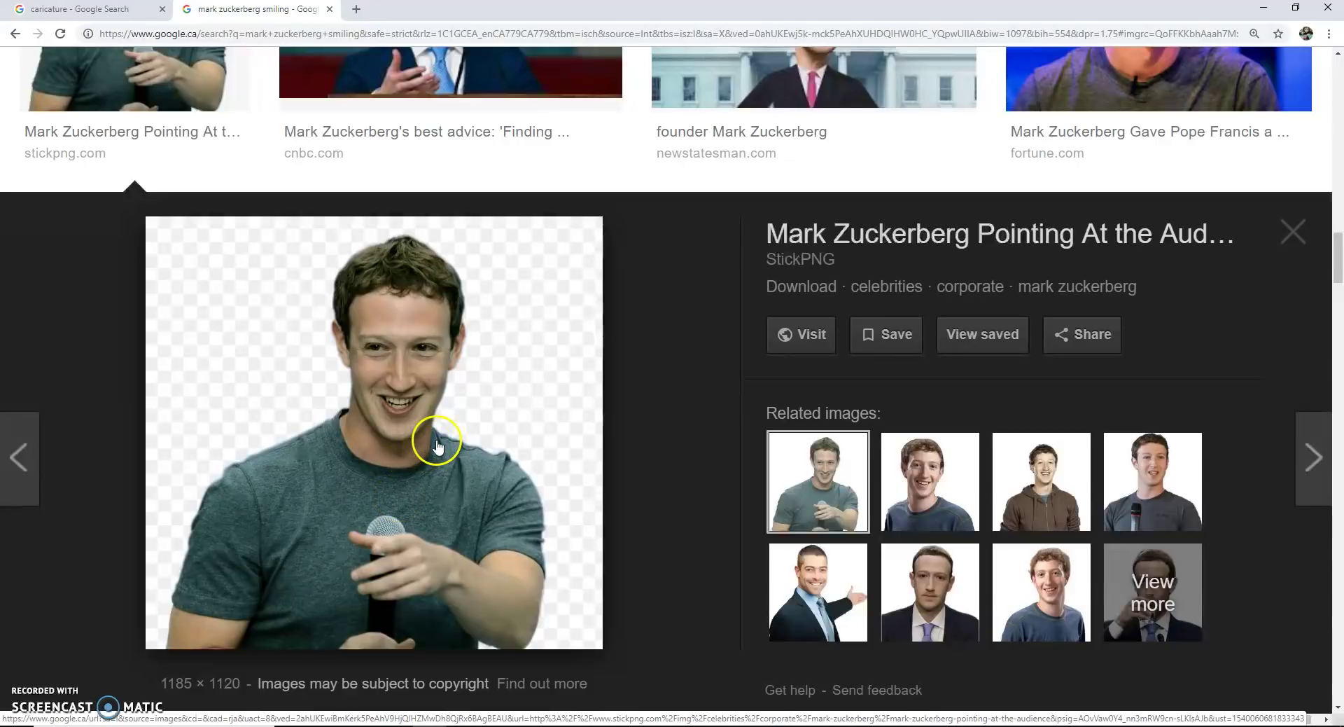
{"action": "right_click", "coordinate": [413, 378]}
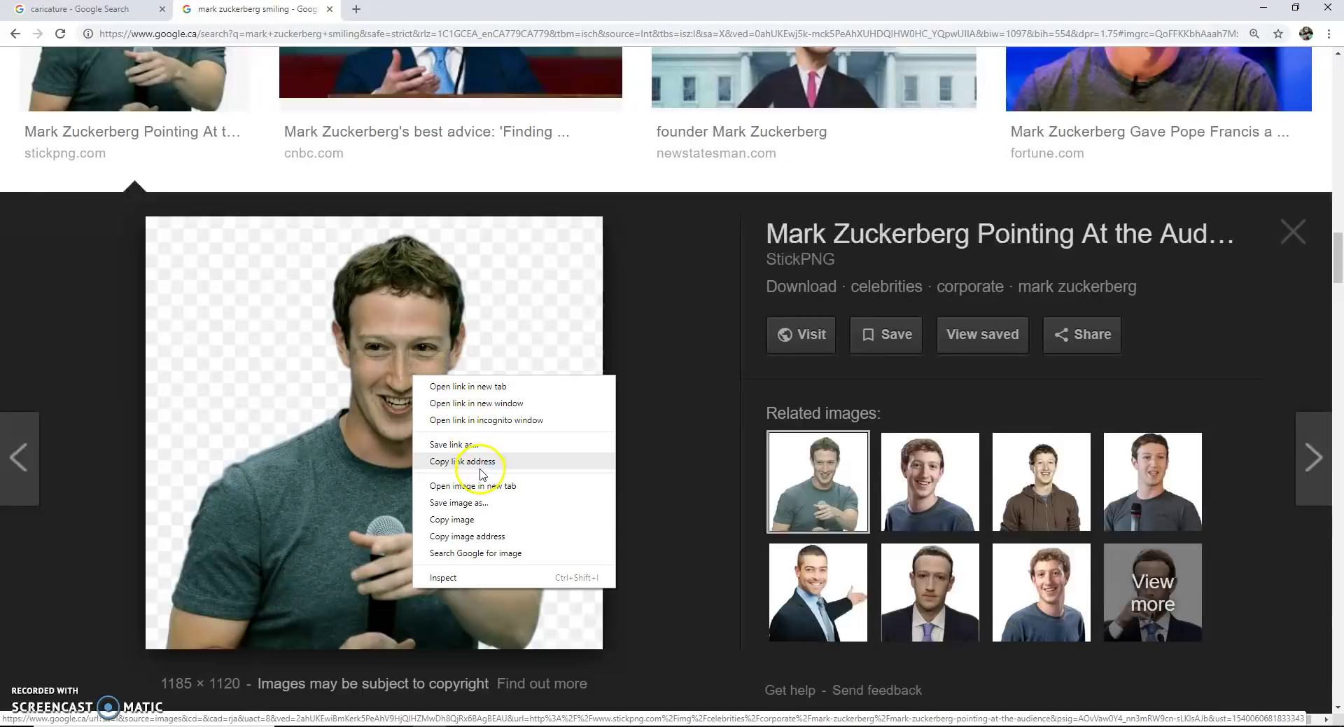
{"action": "left_click", "coordinate": [481, 503]}
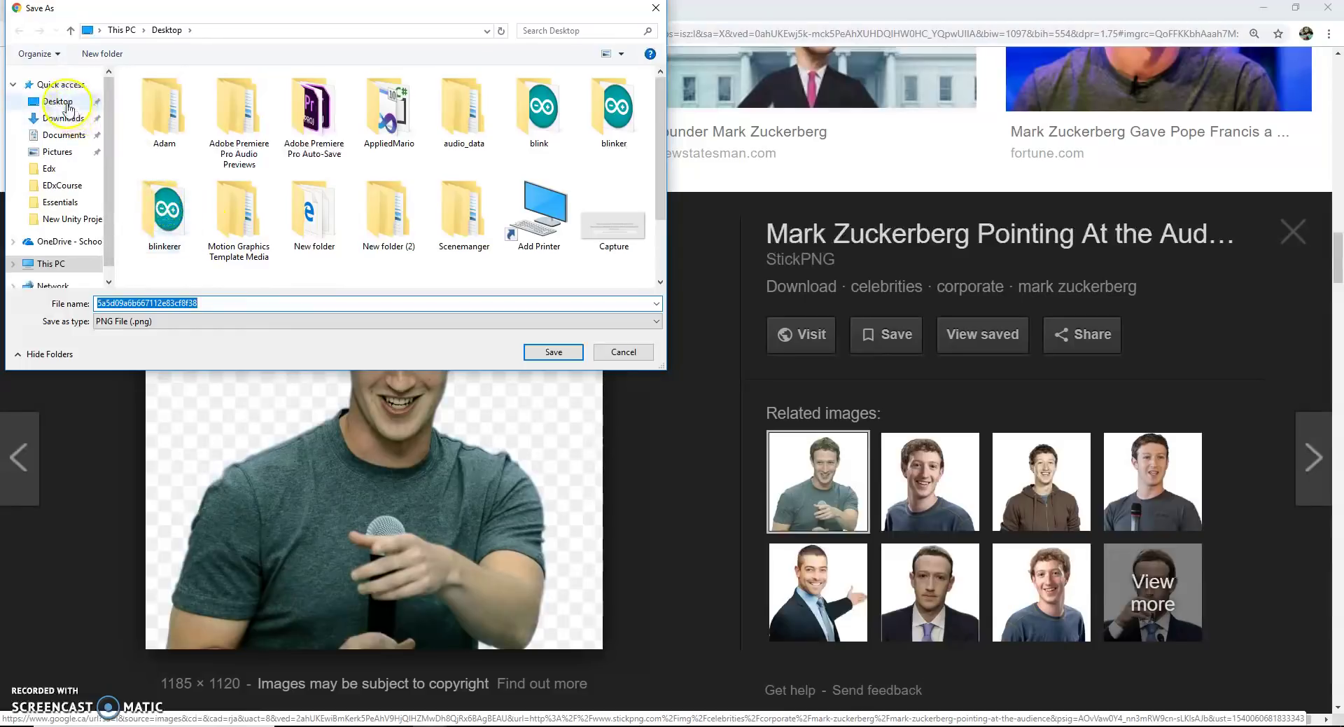
{"action": "left_click", "coordinate": [554, 353]}
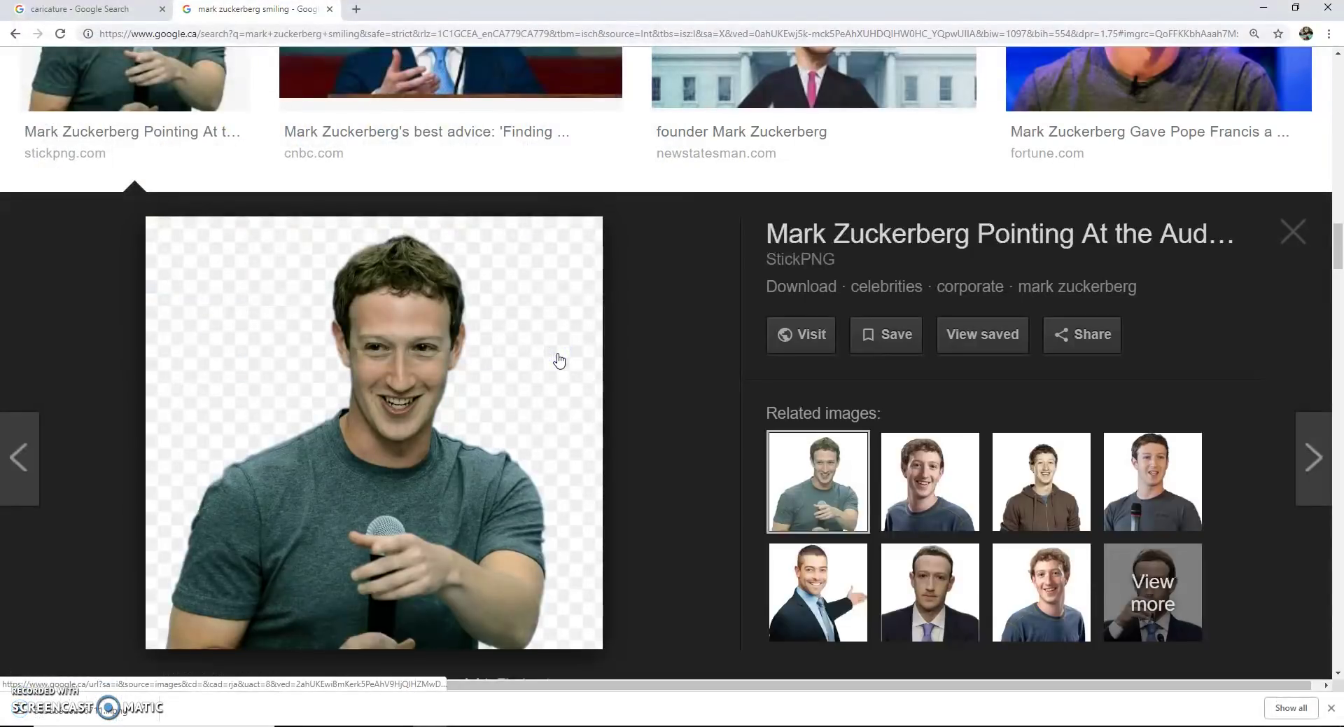
Step: Switch to Photoshop and open the PNG saved on the Desktop as a document
{"action": "left_click", "coordinate": [1264, 12]}
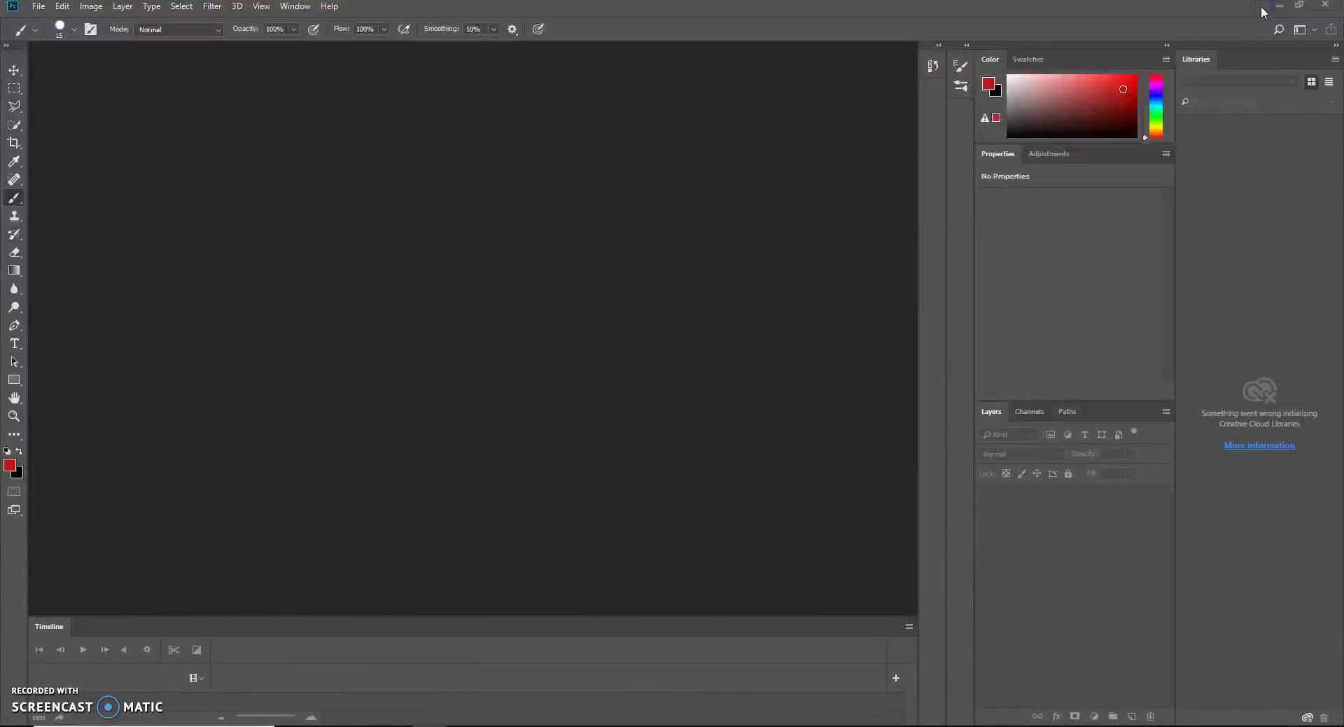
{"action": "left_click_drag", "start_coordinate": [723, 15], "coordinate": [1043, 77]}
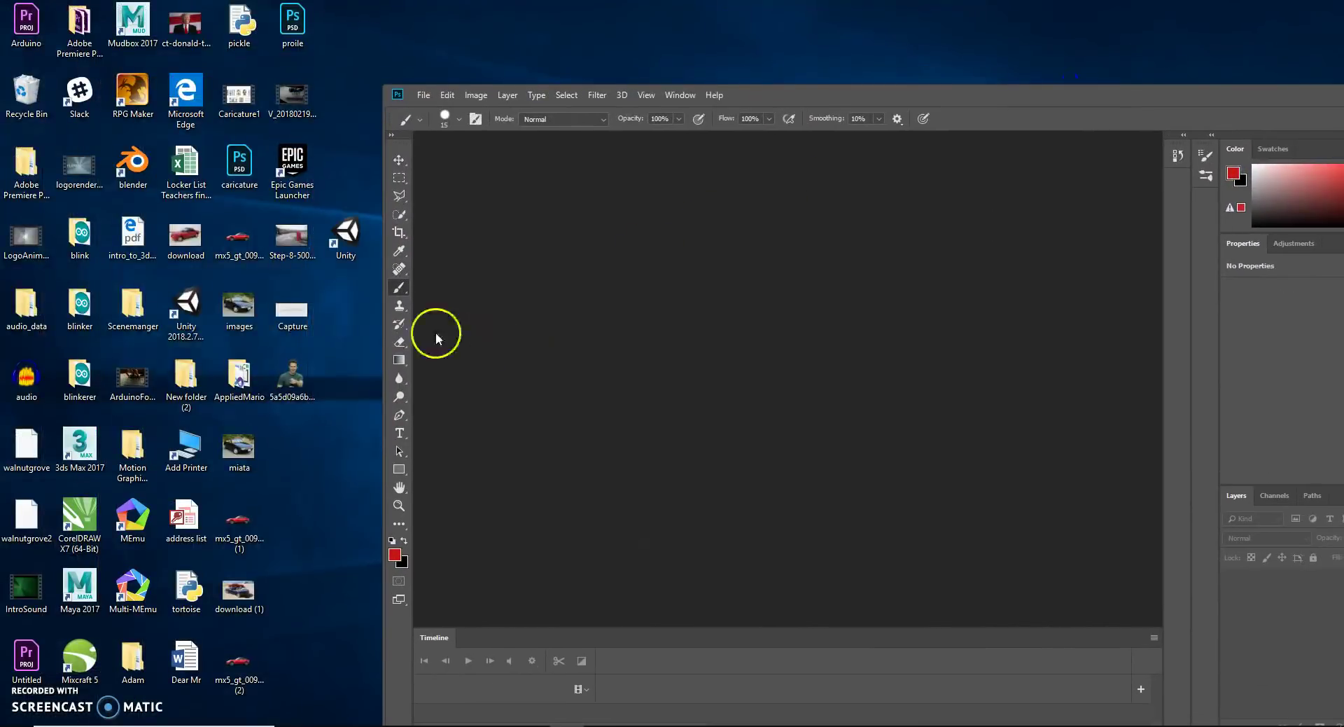
{"action": "double_click", "coordinate": [1008, 95]}
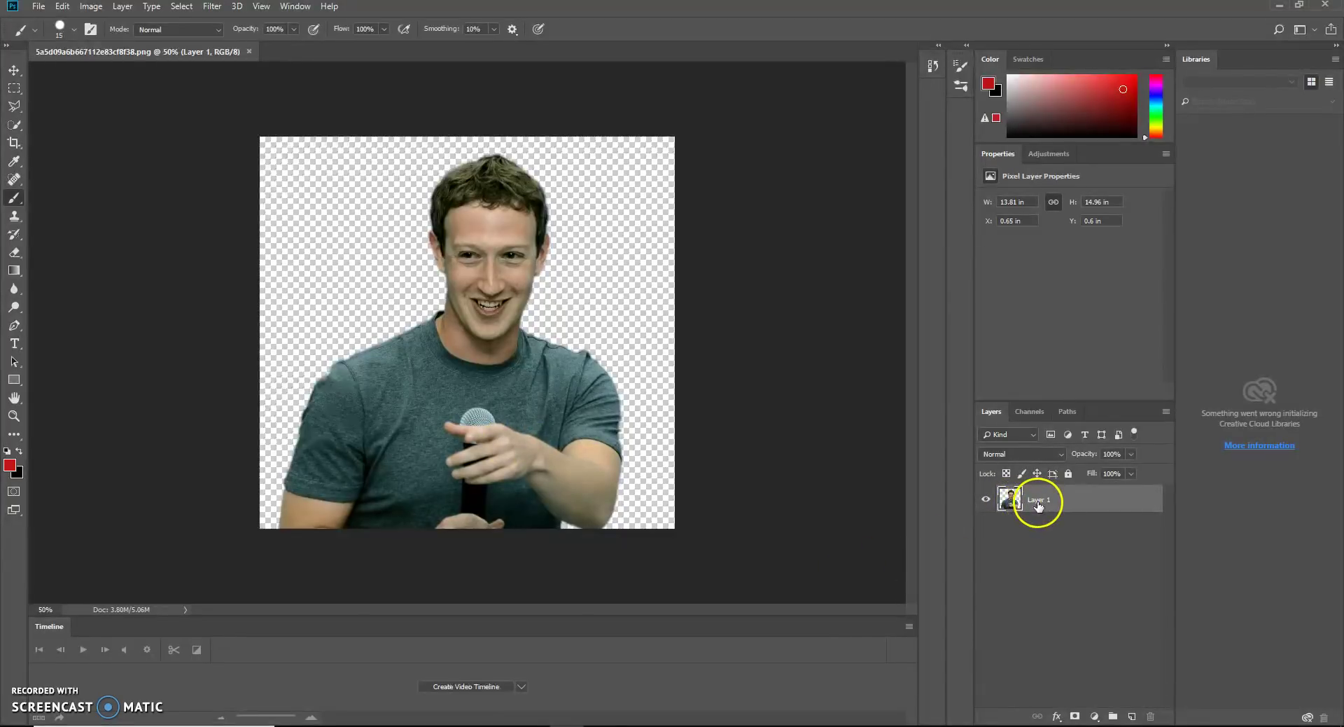
Step: Add a new empty layer and place it below the portrait layer
{"action": "left_click", "coordinate": [1132, 717]}
{"action": "left_click_drag", "start_coordinate": [1081, 499], "coordinate": [1084, 548]}
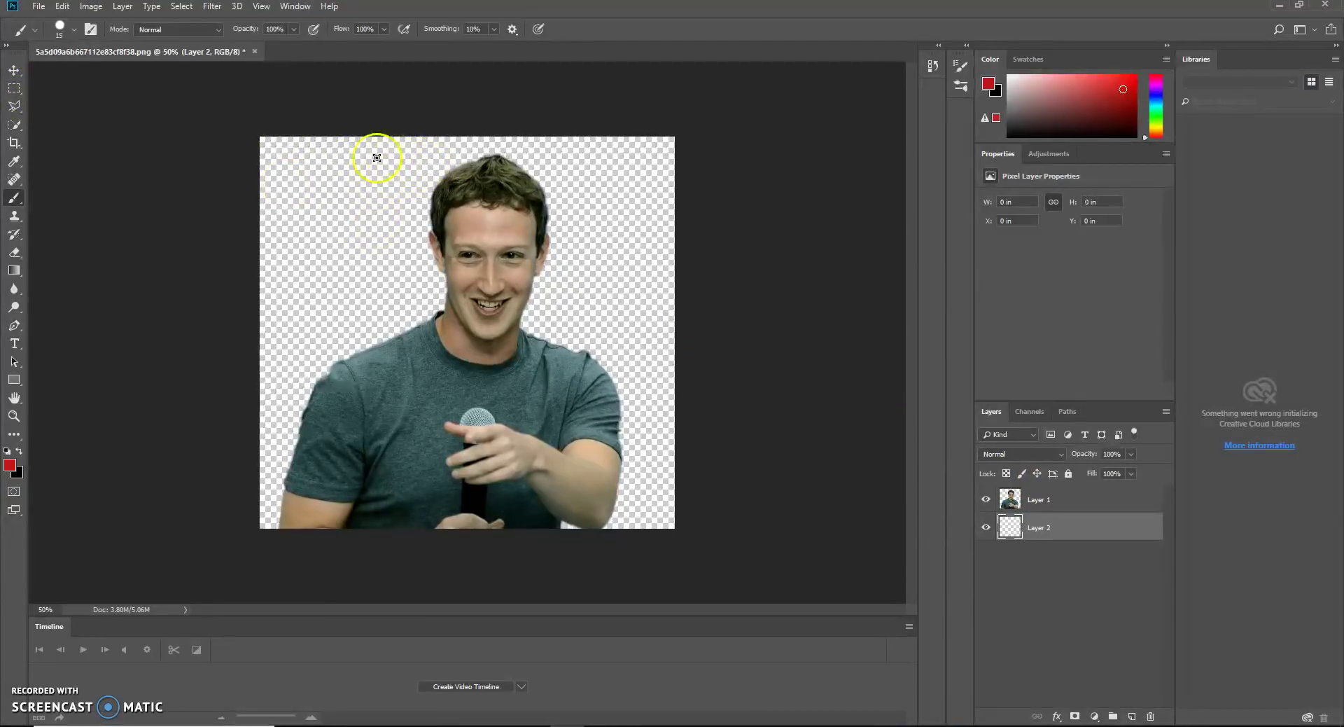
Step: Copy a rectangular selection around the head and neck from the portrait layer to its own layer, and check the copy without the original
{"action": "left_click", "coordinate": [14, 88]}
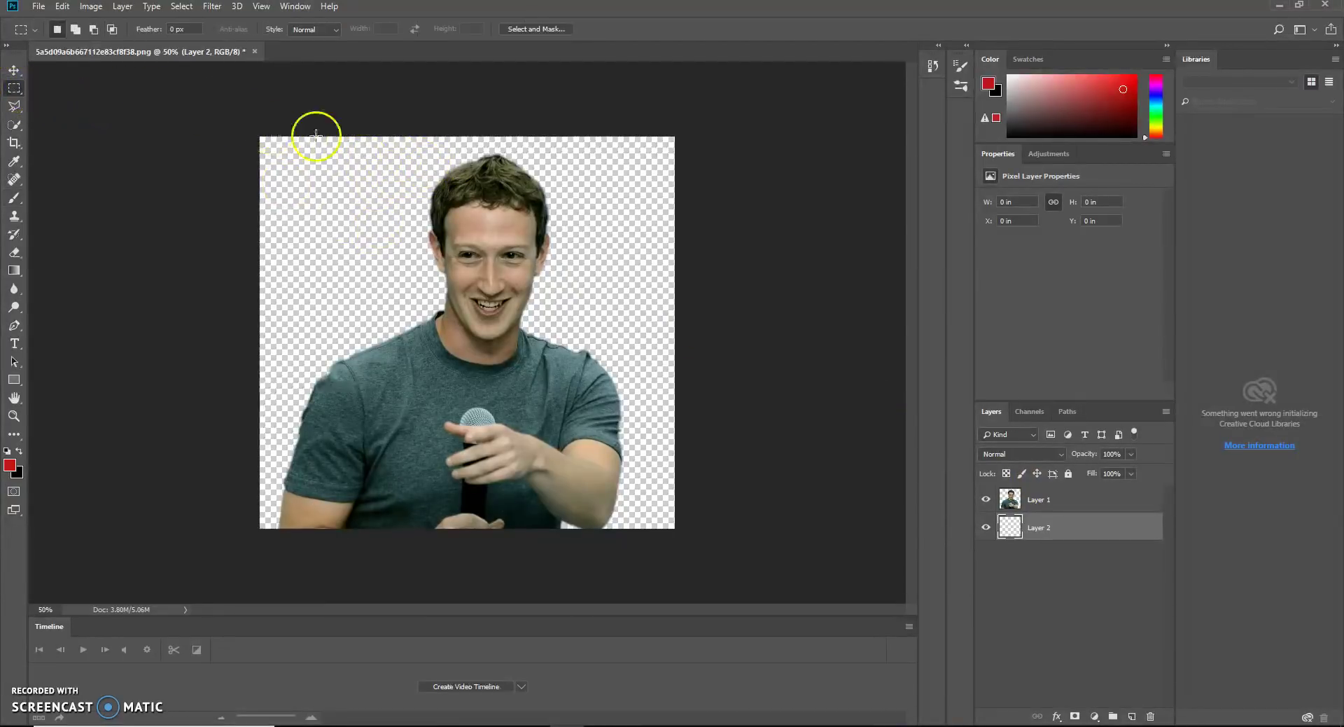
{"action": "left_click_drag", "start_coordinate": [392, 148], "coordinate": [594, 350]}
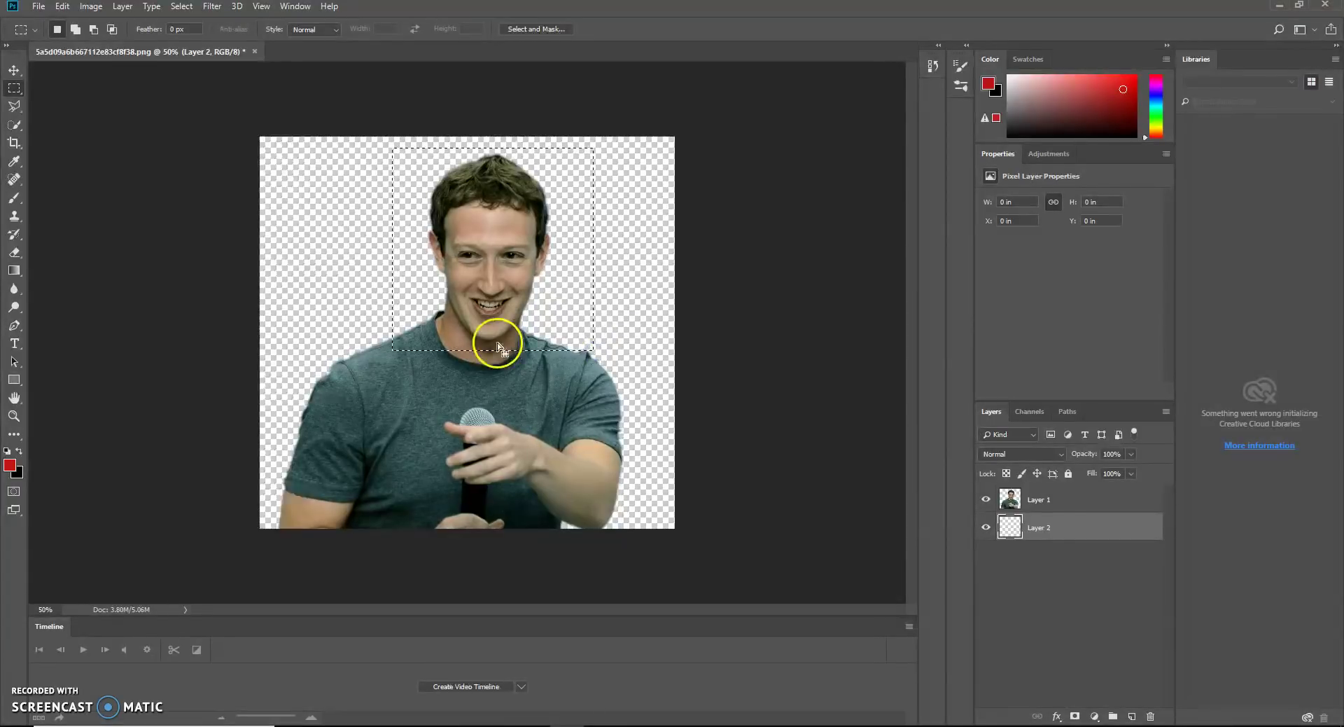
{"action": "left_click", "coordinate": [1058, 497]}
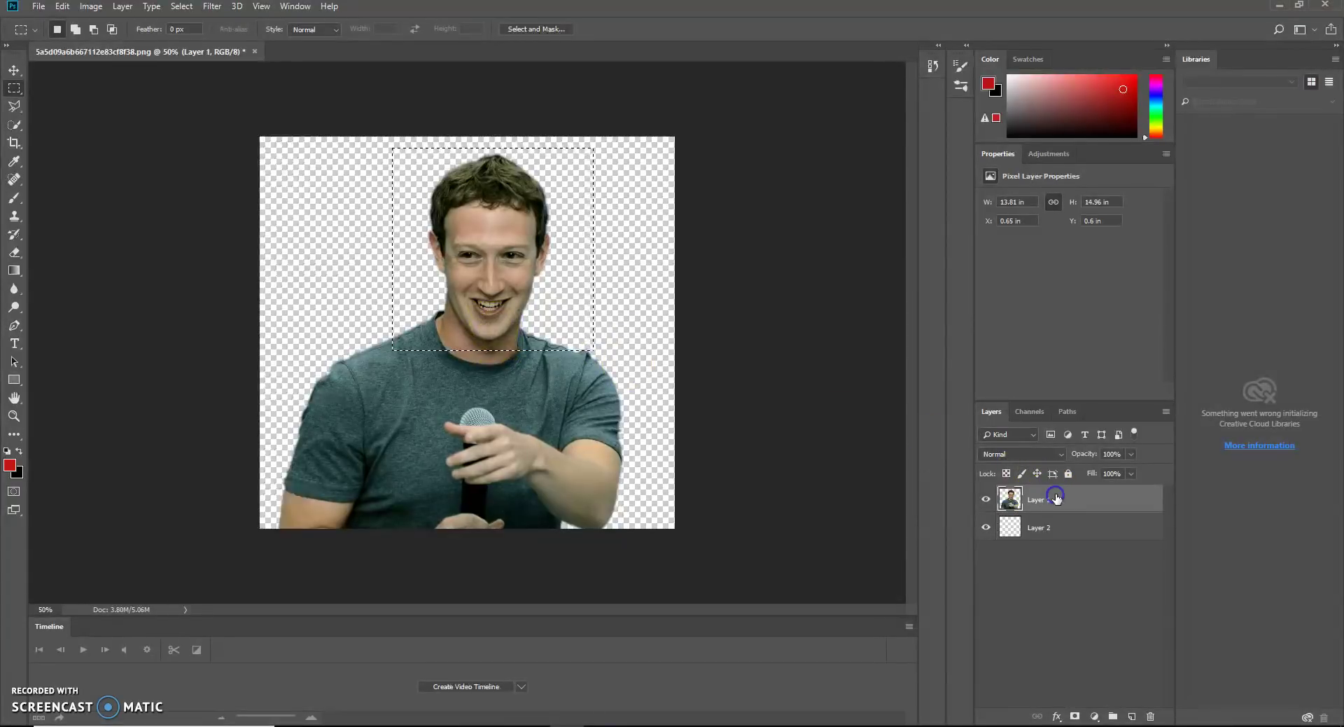
{"action": "right_click", "coordinate": [579, 276]}
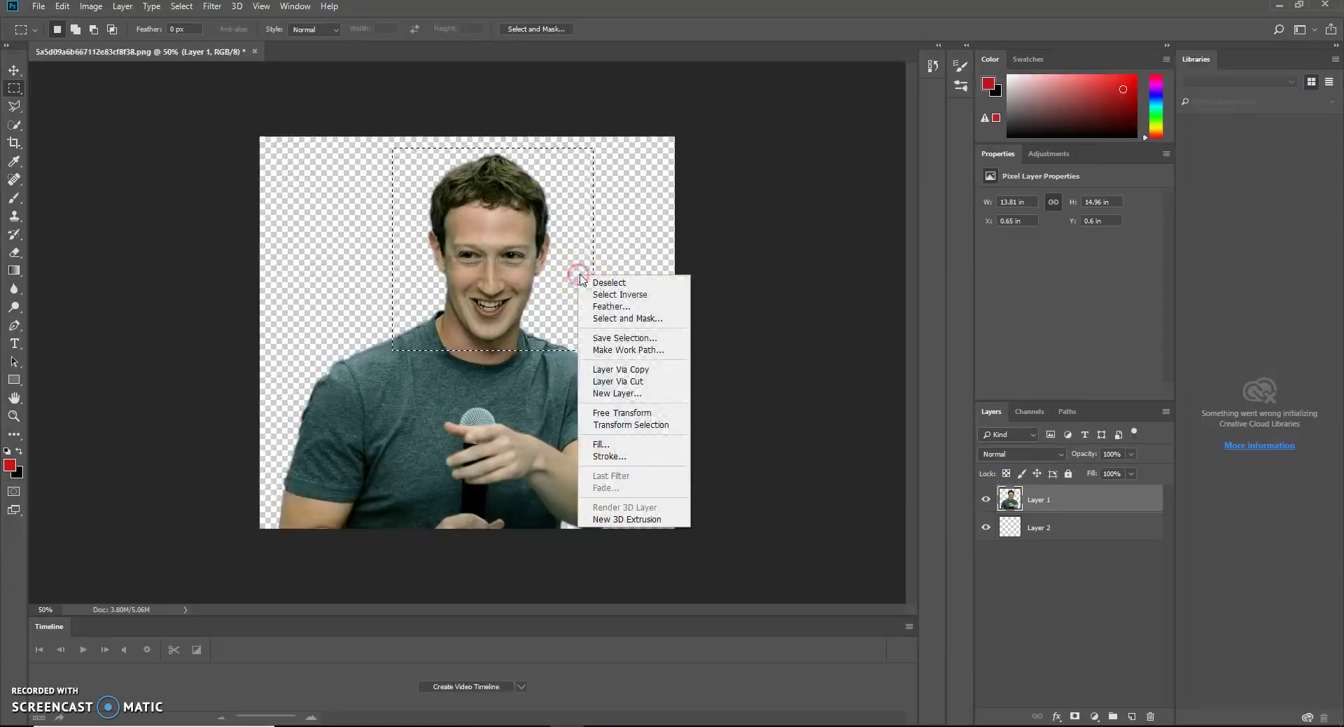
{"action": "left_click", "coordinate": [652, 374]}
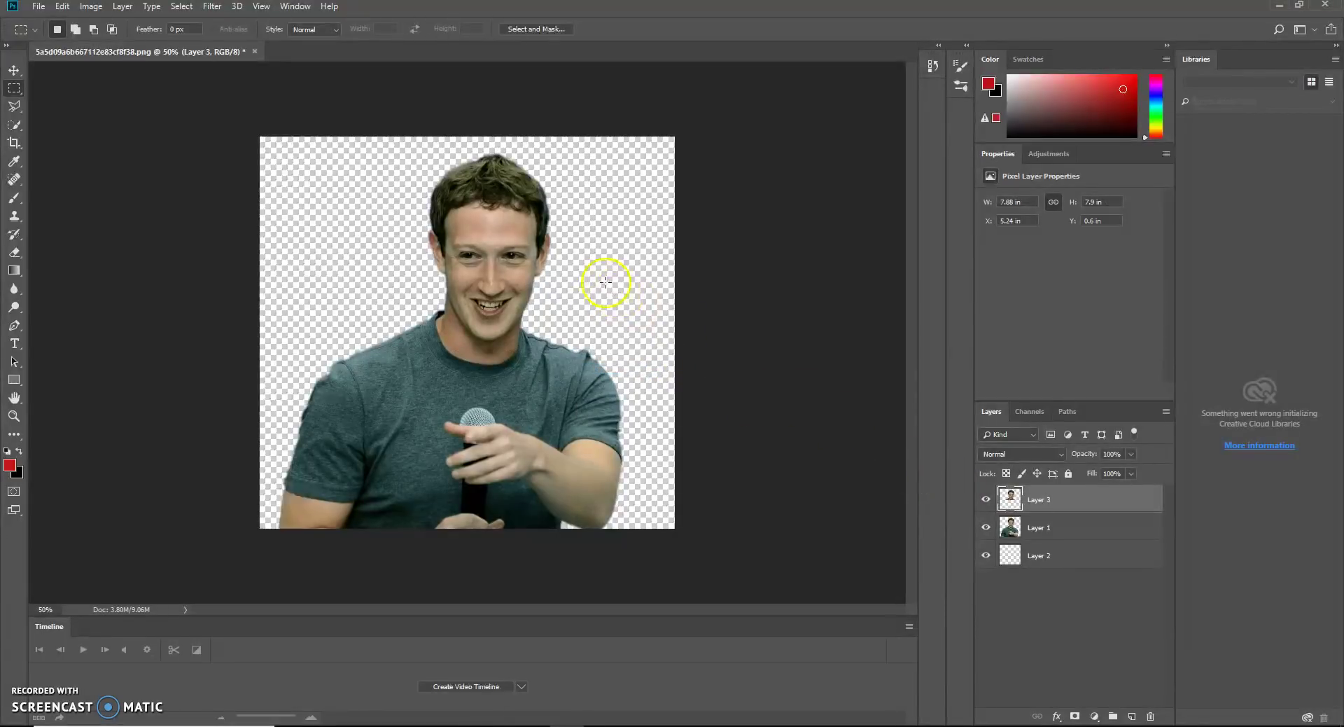
{"action": "left_click", "coordinate": [986, 527]}
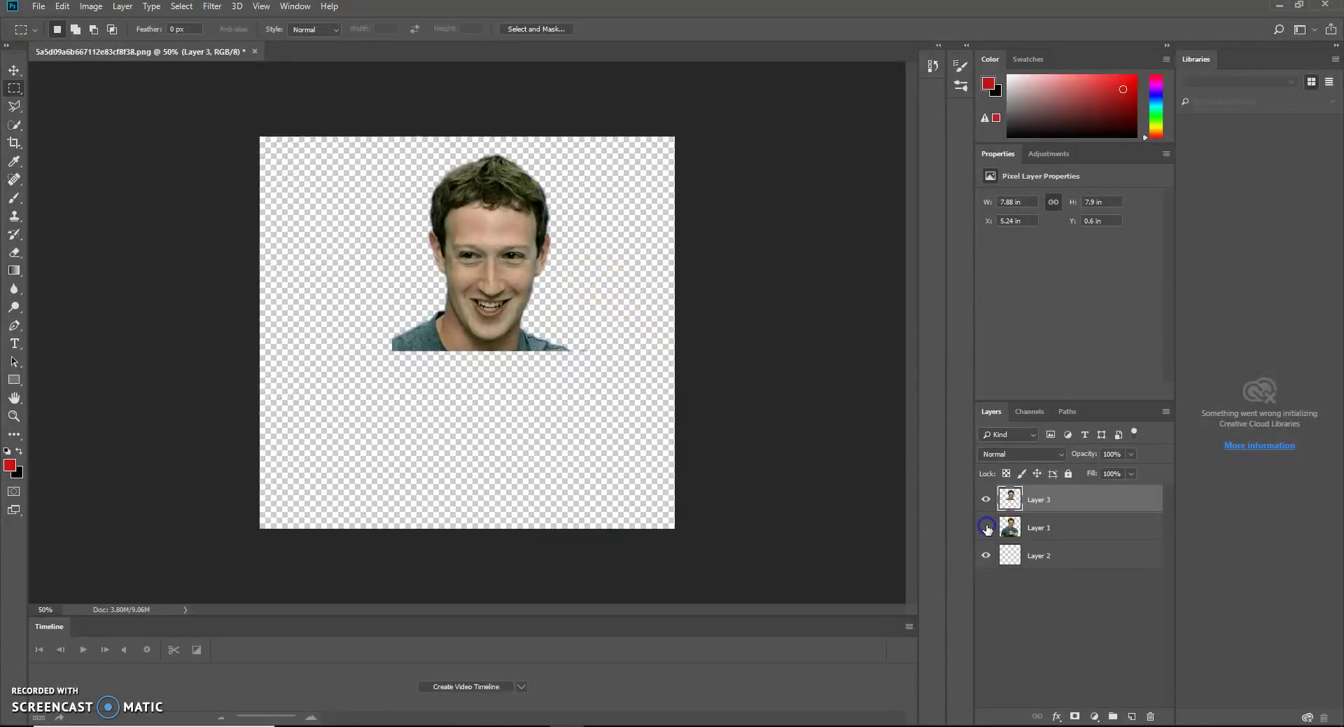
{"action": "left_click", "coordinate": [987, 527]}
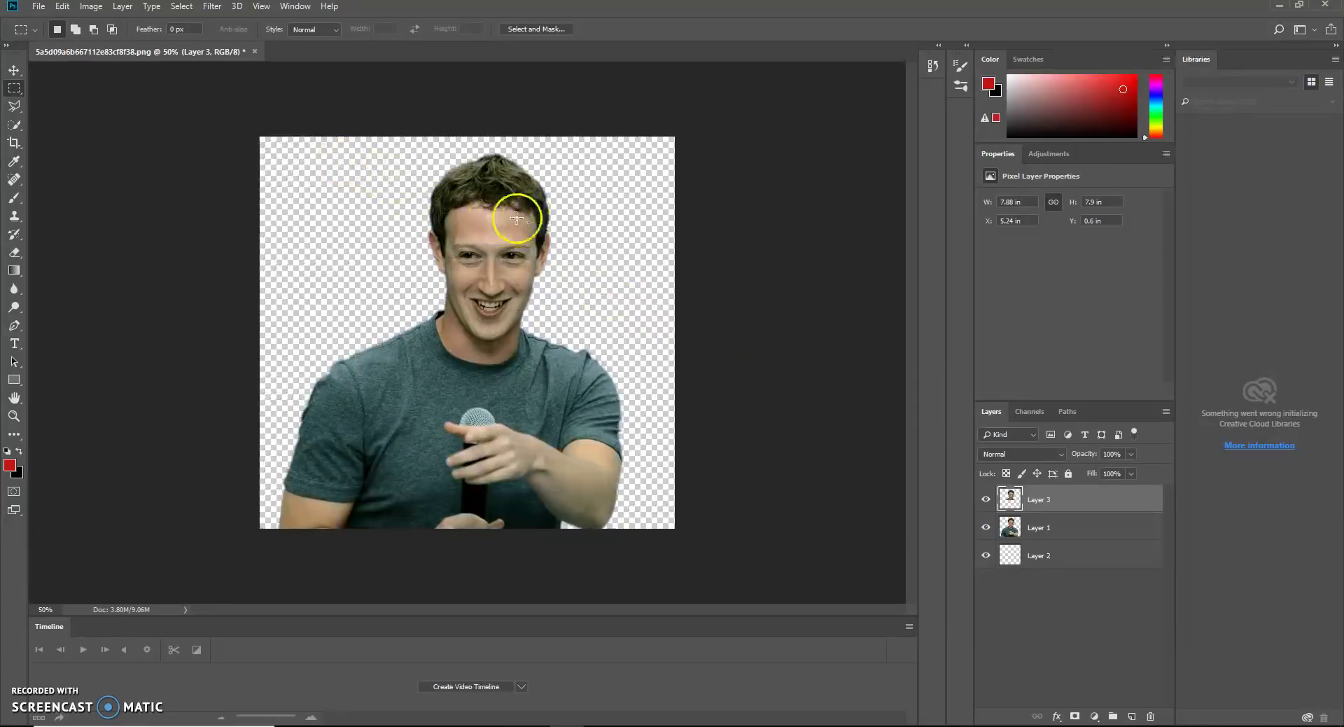
Step: Scale the copied head layer up to about 124% and shift it back over the neck
{"action": "left_click", "coordinate": [14, 70]}
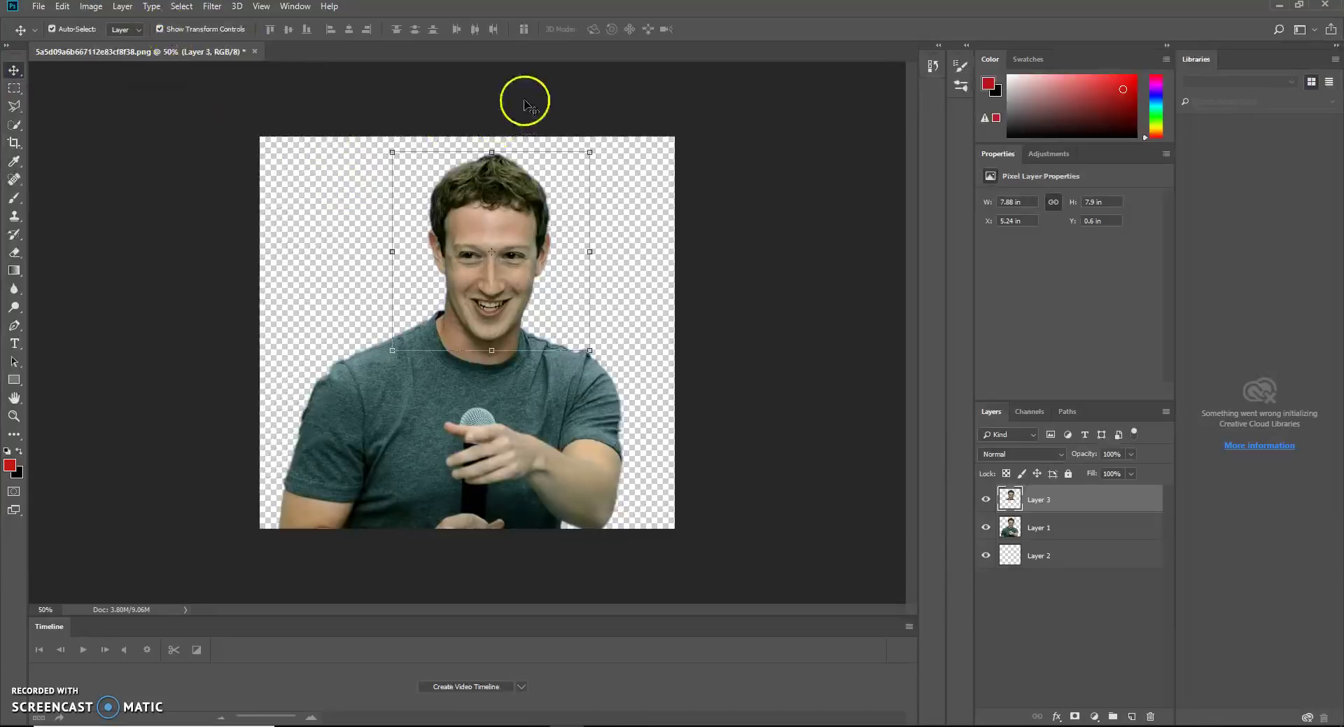
{"action": "left_click_drag", "start_coordinate": [590, 152], "coordinate": [639, 105]}
{"action": "left_click_drag", "start_coordinate": [555, 176], "coordinate": [529, 181]}
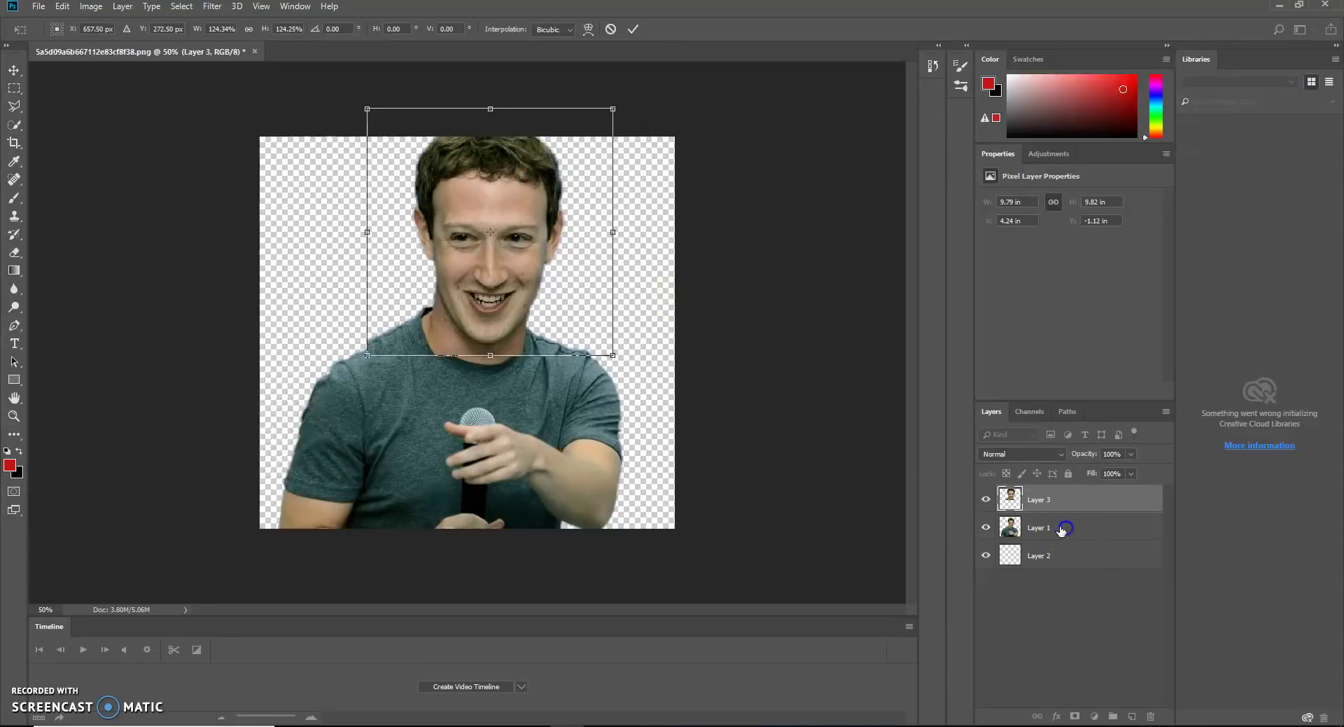
{"action": "left_click", "coordinate": [633, 28]}
Step: Lower the original body layer slightly and reposition the enlarged head so its neck and collar cover the original head
{"action": "left_click", "coordinate": [1072, 525]}
{"action": "left_click_drag", "start_coordinate": [540, 441], "coordinate": [532, 469]}
{"action": "left_click", "coordinate": [1050, 497]}
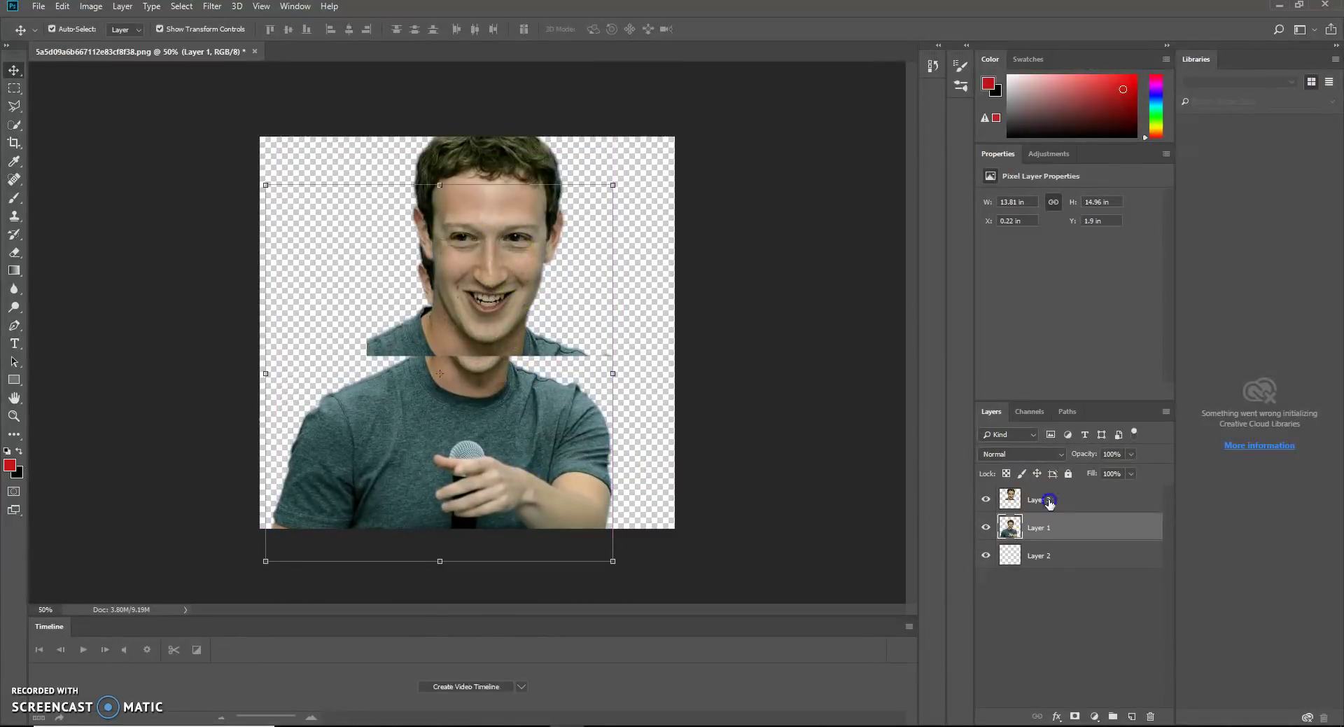
{"action": "left_click_drag", "start_coordinate": [516, 192], "coordinate": [494, 228]}
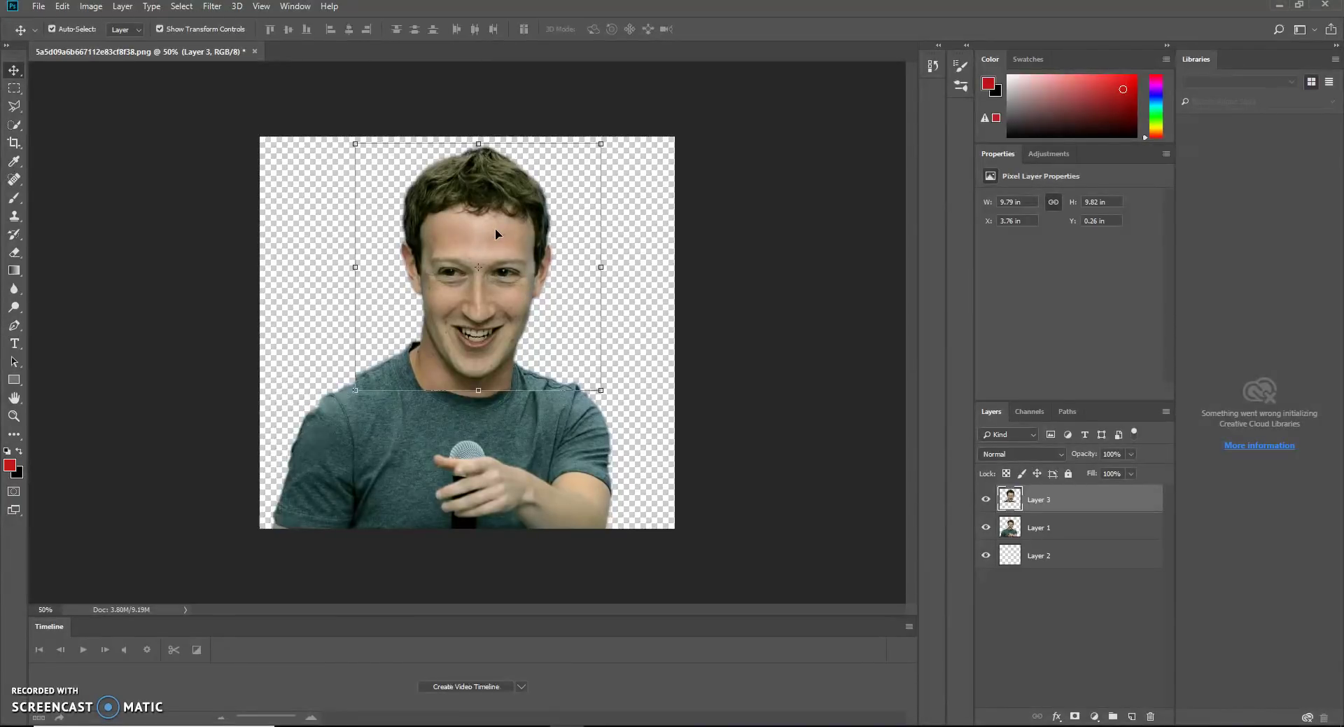
Step: Open the head layer in Liquify and enlarge both eyes using the Bloat tool at brush size 100
{"action": "left_click", "coordinate": [213, 9]}
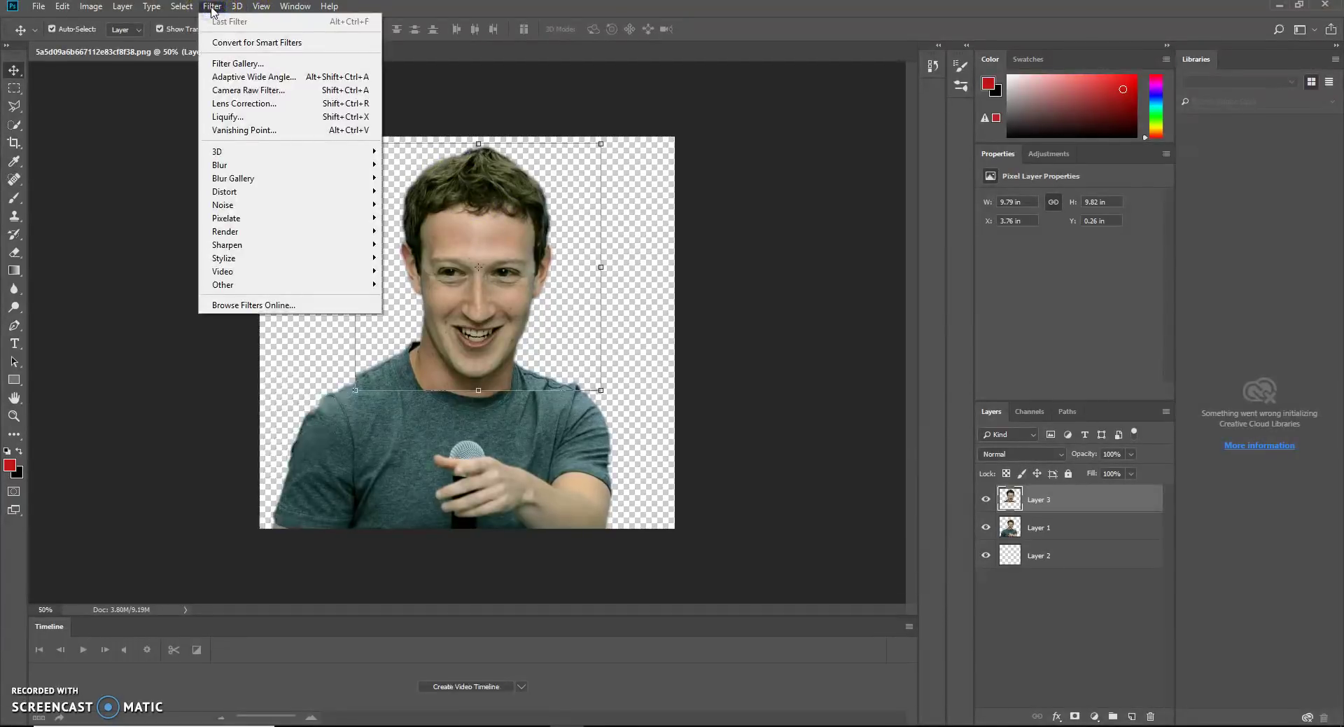
{"action": "left_click", "coordinate": [271, 119]}
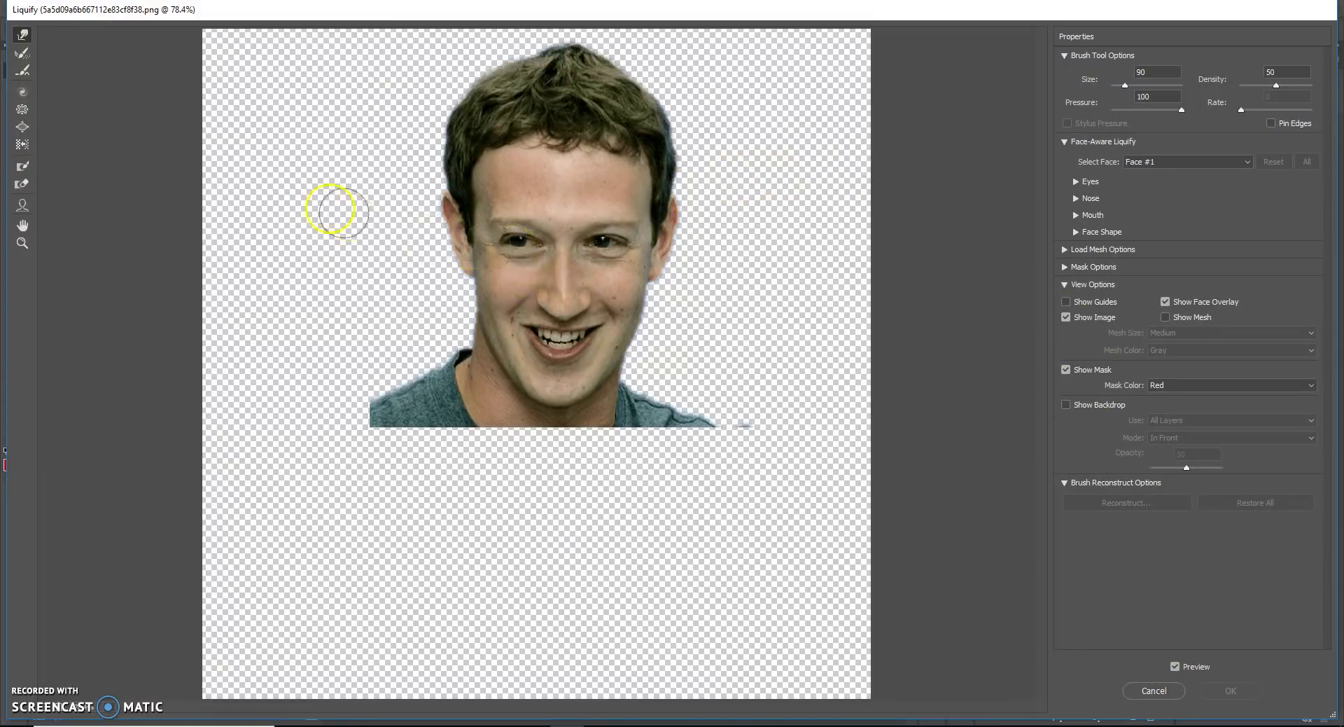
{"action": "left_click", "coordinate": [23, 116]}
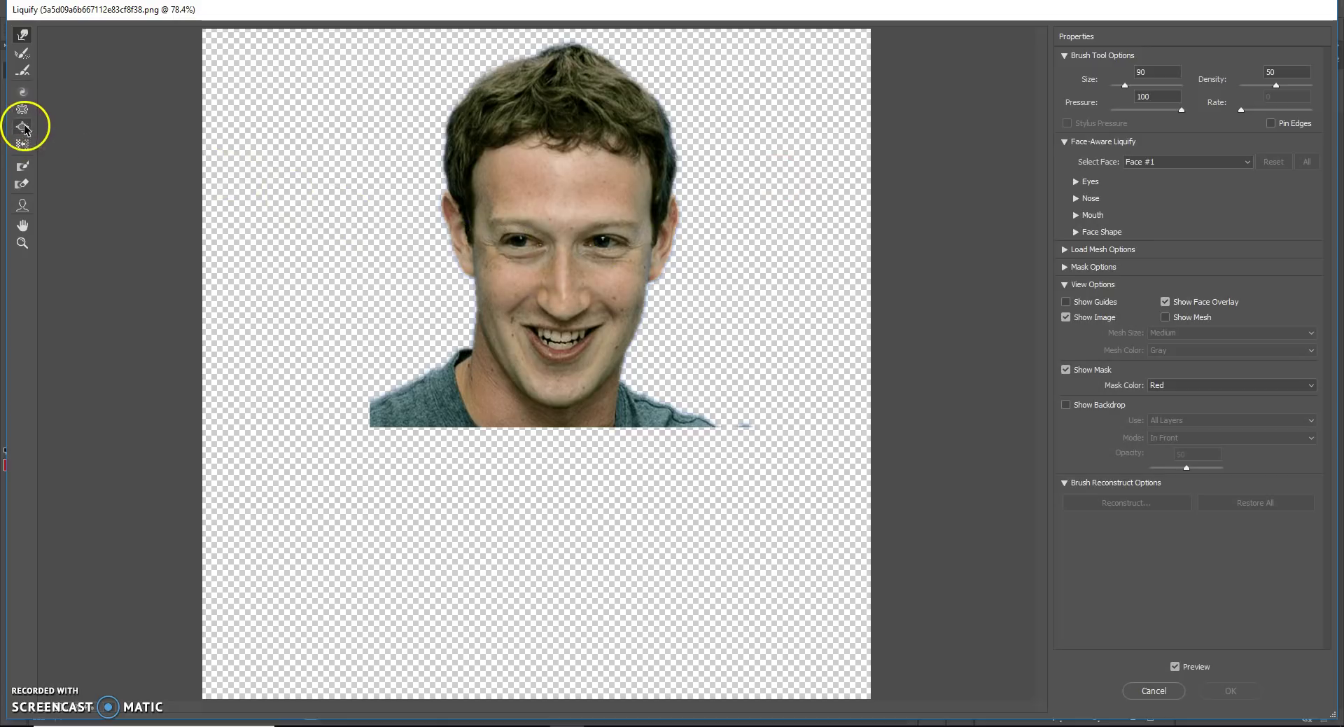
{"action": "left_click", "coordinate": [24, 117]}
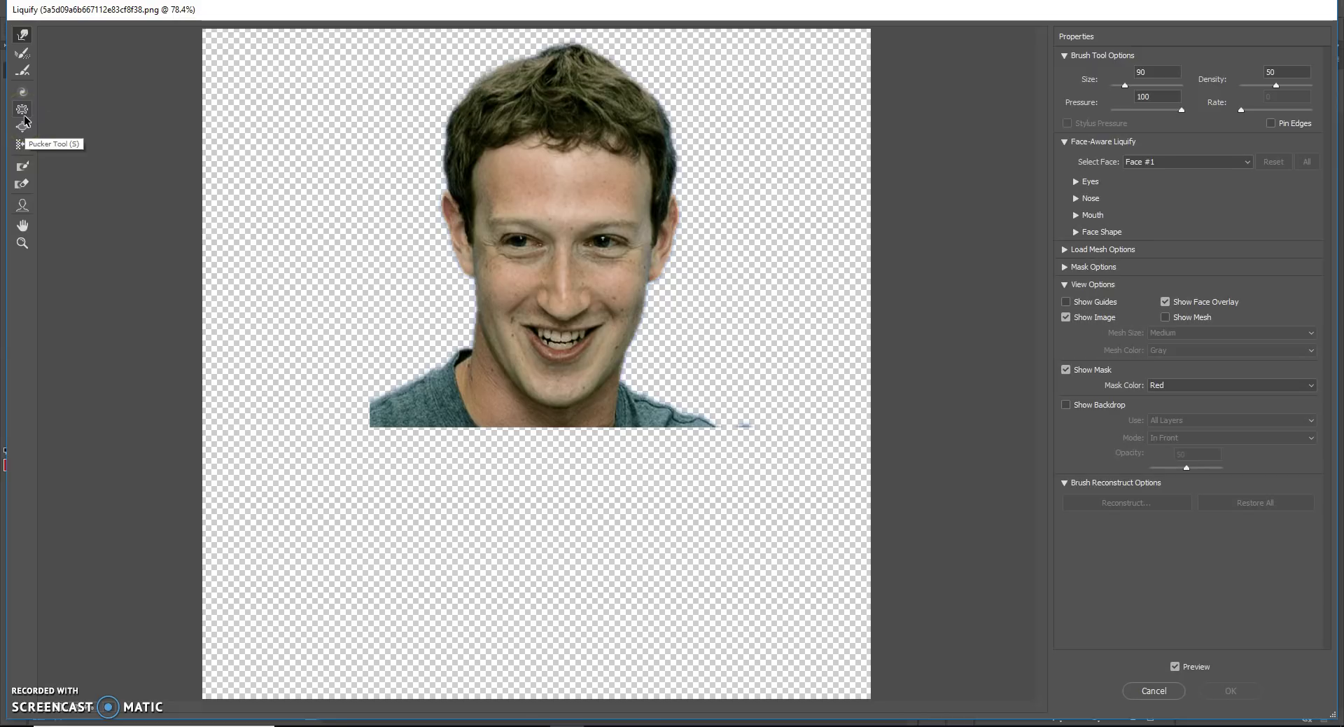
{"action": "left_click", "coordinate": [23, 125]}
{"action": "left_click", "coordinate": [521, 242]}
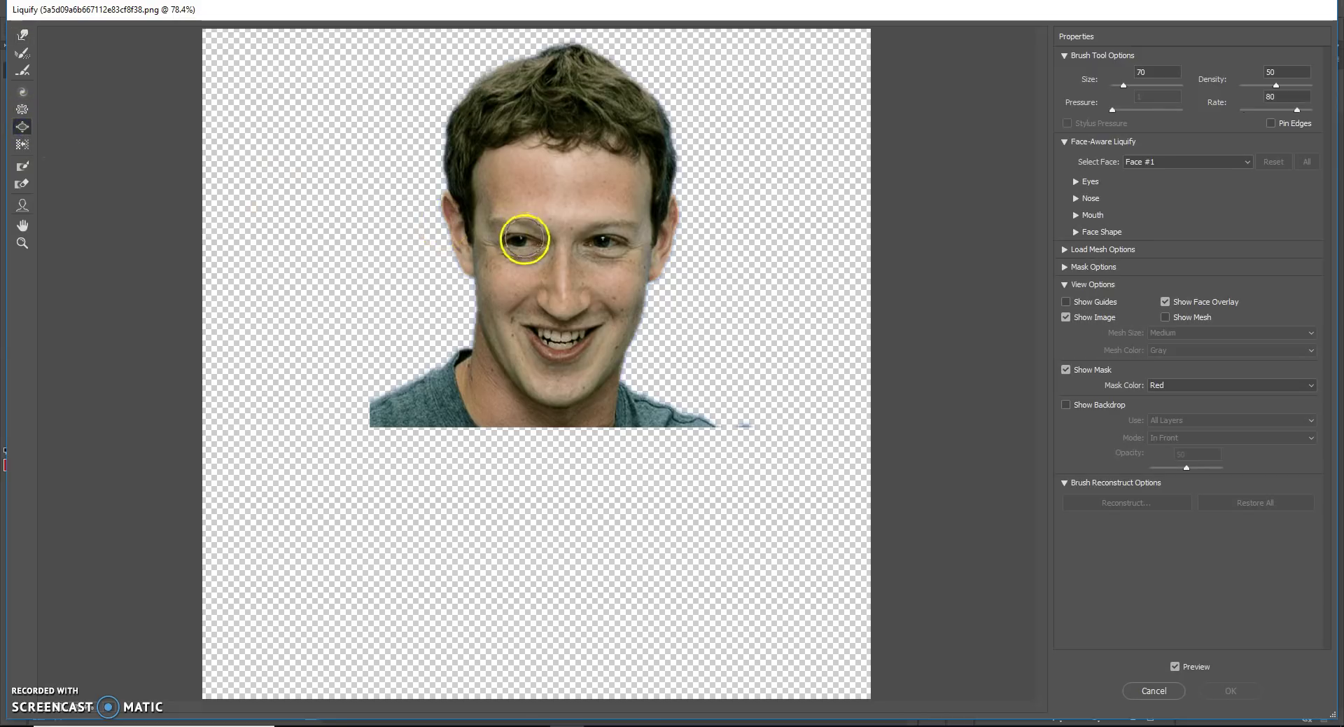
{"action": "left_click", "coordinate": [522, 242]}
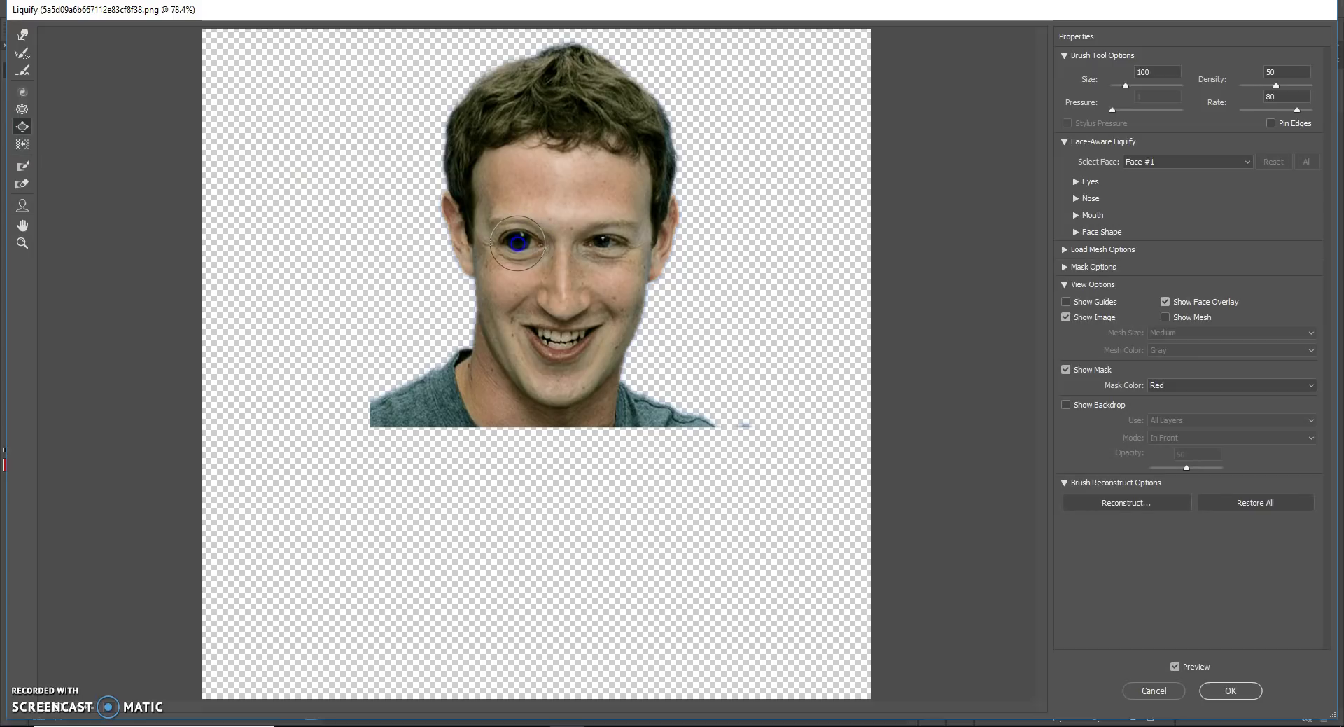
{"action": "left_click", "coordinate": [601, 245]}
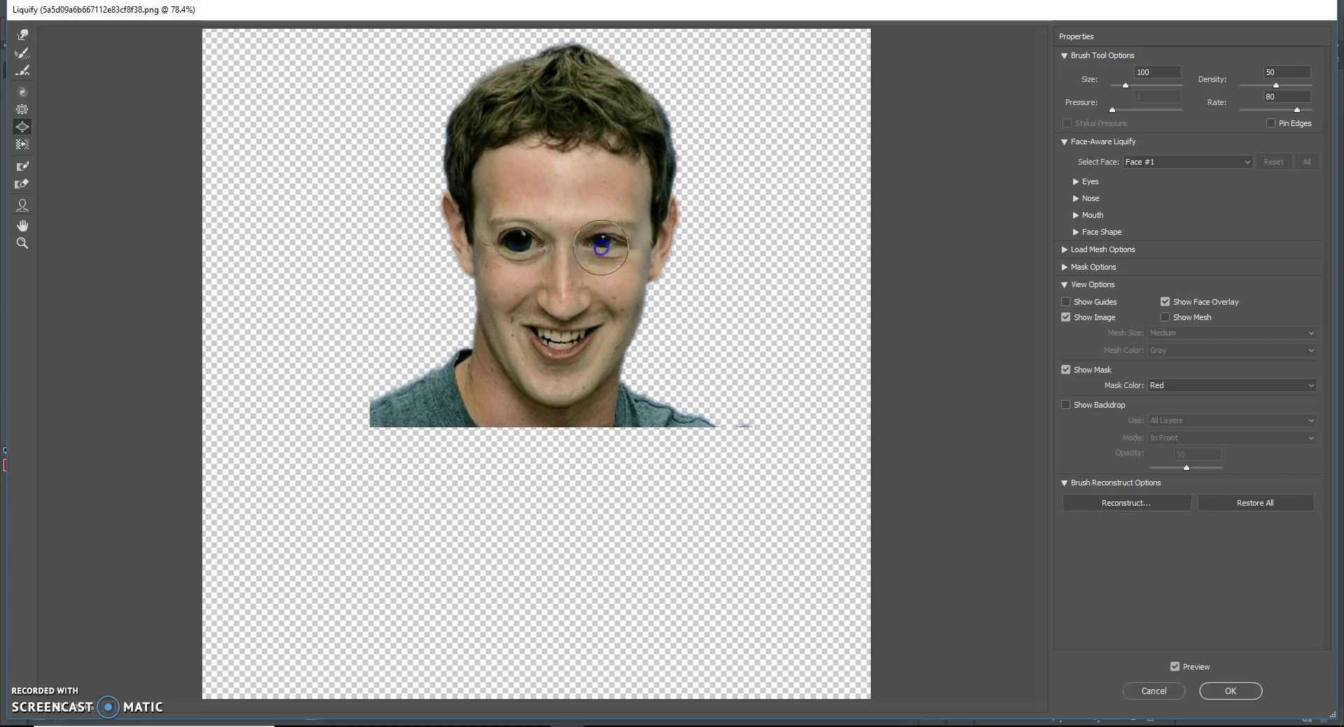
{"action": "left_click_drag", "start_coordinate": [603, 245], "coordinate": [604, 242]}
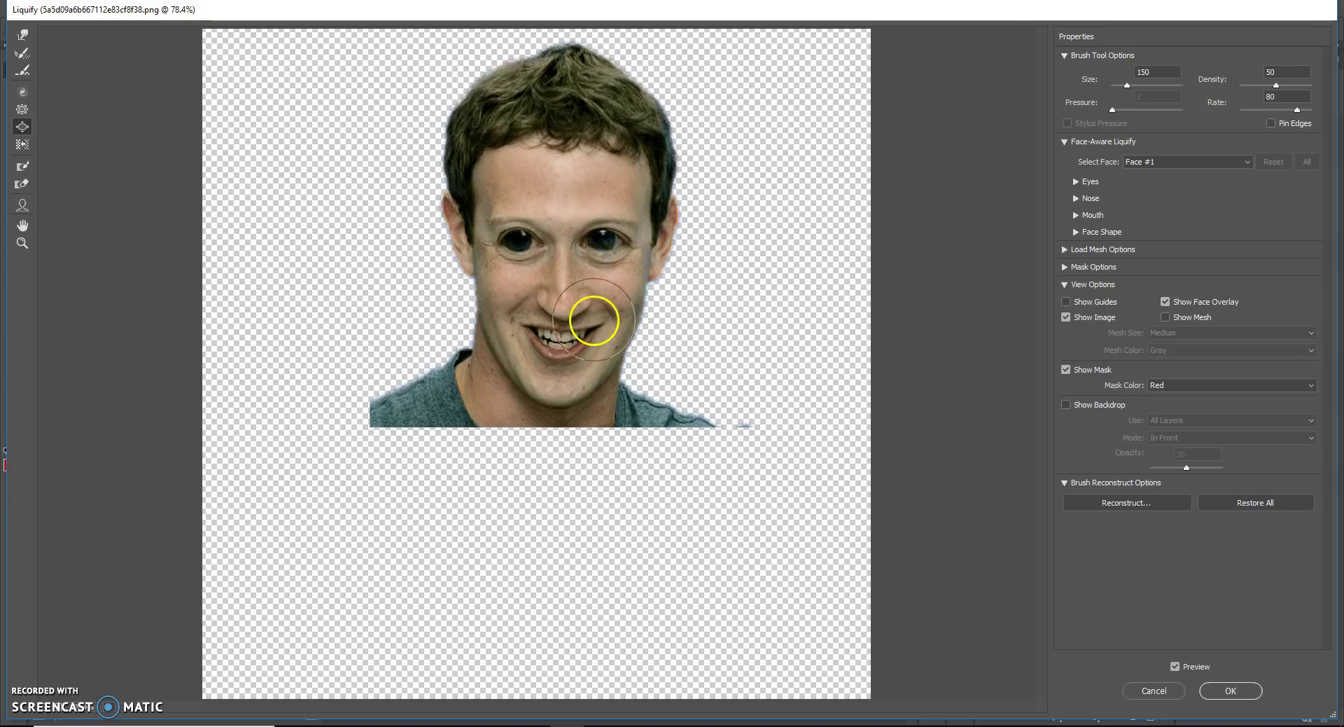
Step: Bloat the mouth and teeth with a size 100 brush, and pucker the mouth corners with a size 40 brush
{"action": "key", "text": "bracketleft"}
{"action": "key", "text": "bracketleft"}
{"action": "key", "text": "bracketleft"}
{"action": "left_click", "coordinate": [561, 344]}
{"action": "key", "text": "bracketright"}
{"action": "mouse_move", "coordinate": [558, 344]}
{"action": "left_mouse_down"}
{"action": "mouse_move", "coordinate": [585, 339]}
{"action": "mouse_move", "coordinate": [543, 341]}
{"action": "mouse_move", "coordinate": [569, 341]}
{"action": "left_mouse_up"}
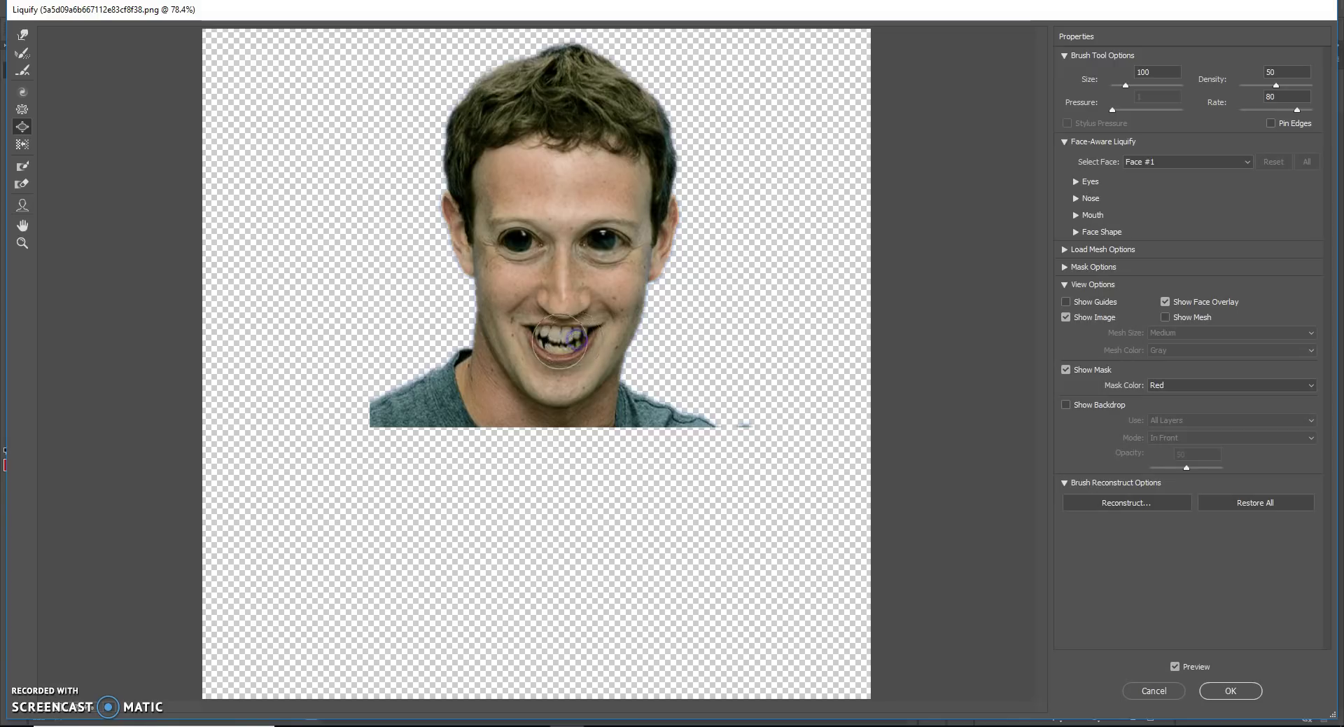
{"action": "left_click", "coordinate": [21, 111]}
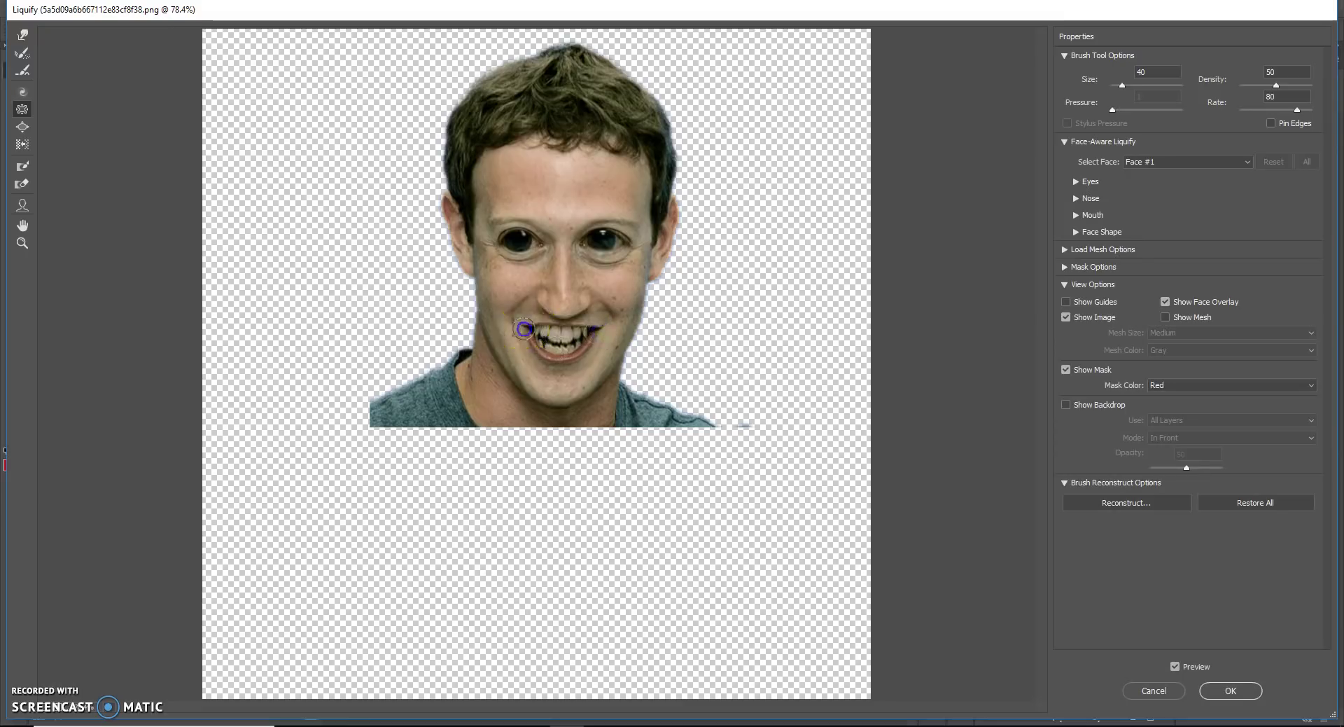
Step: Enlarge the tip of the nose using the Bloat tool at brush size 70
{"action": "left_click", "coordinate": [23, 127]}
{"action": "key", "text": "bracketleft"}
{"action": "key", "text": "bracketleft"}
{"action": "key", "text": "bracketleft"}
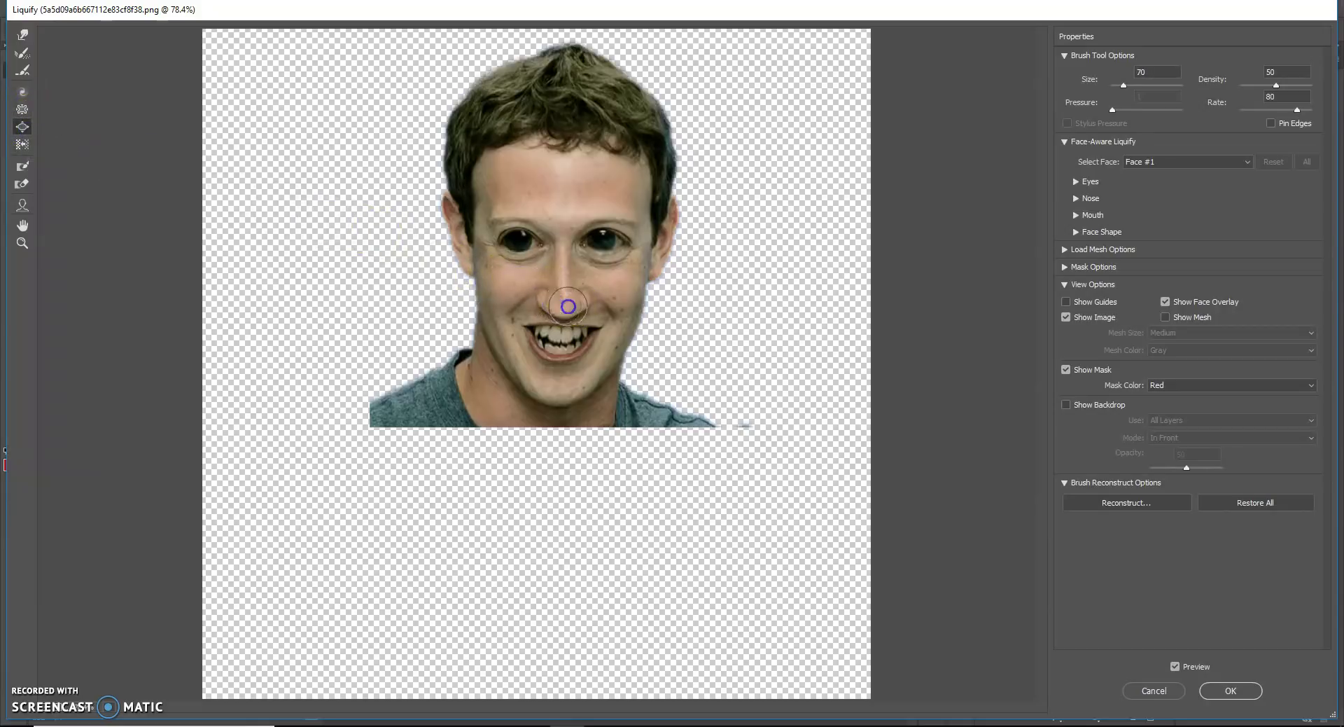
Step: Enlarge both ears using the Bloat tool at brush size 125
{"action": "key", "text": "bracketright"}
{"action": "key", "text": "bracketright"}
{"action": "key", "text": "bracketright"}
{"action": "key", "text": "bracketright"}
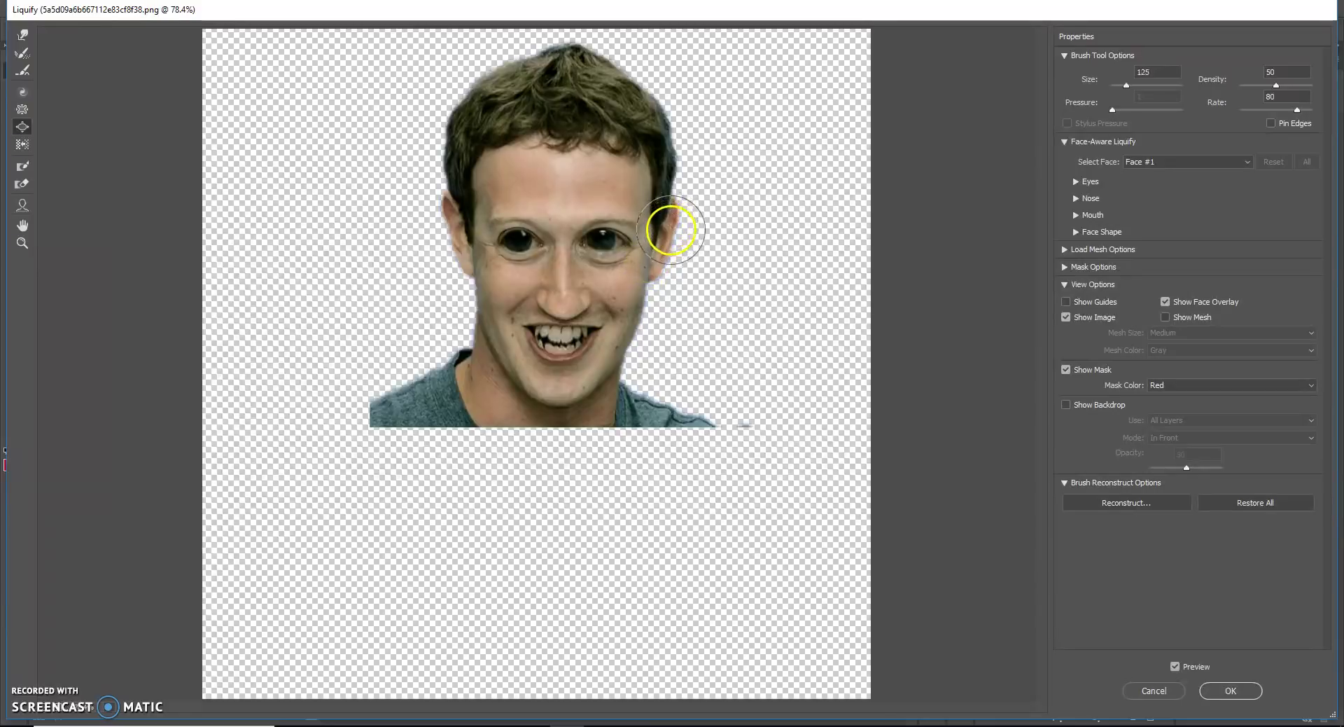
{"action": "left_click", "coordinate": [680, 229]}
{"action": "left_click", "coordinate": [666, 227]}
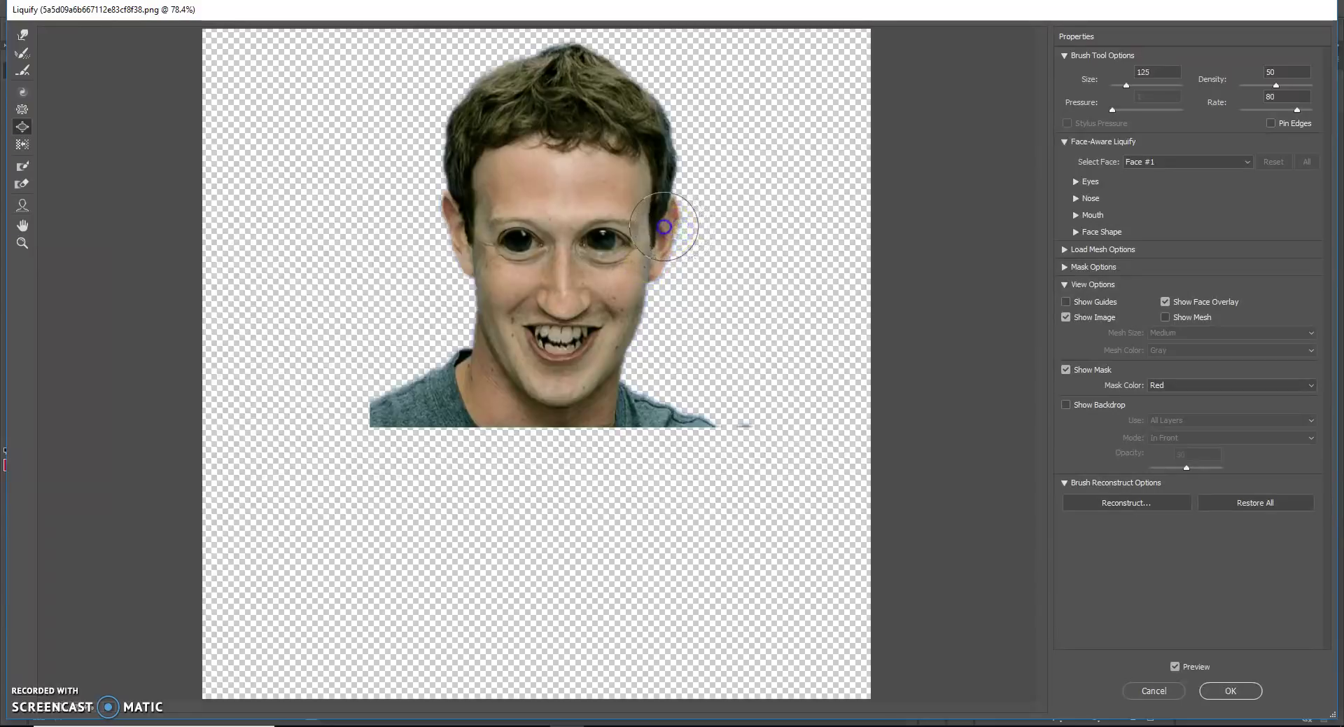
{"action": "left_click", "coordinate": [448, 217]}
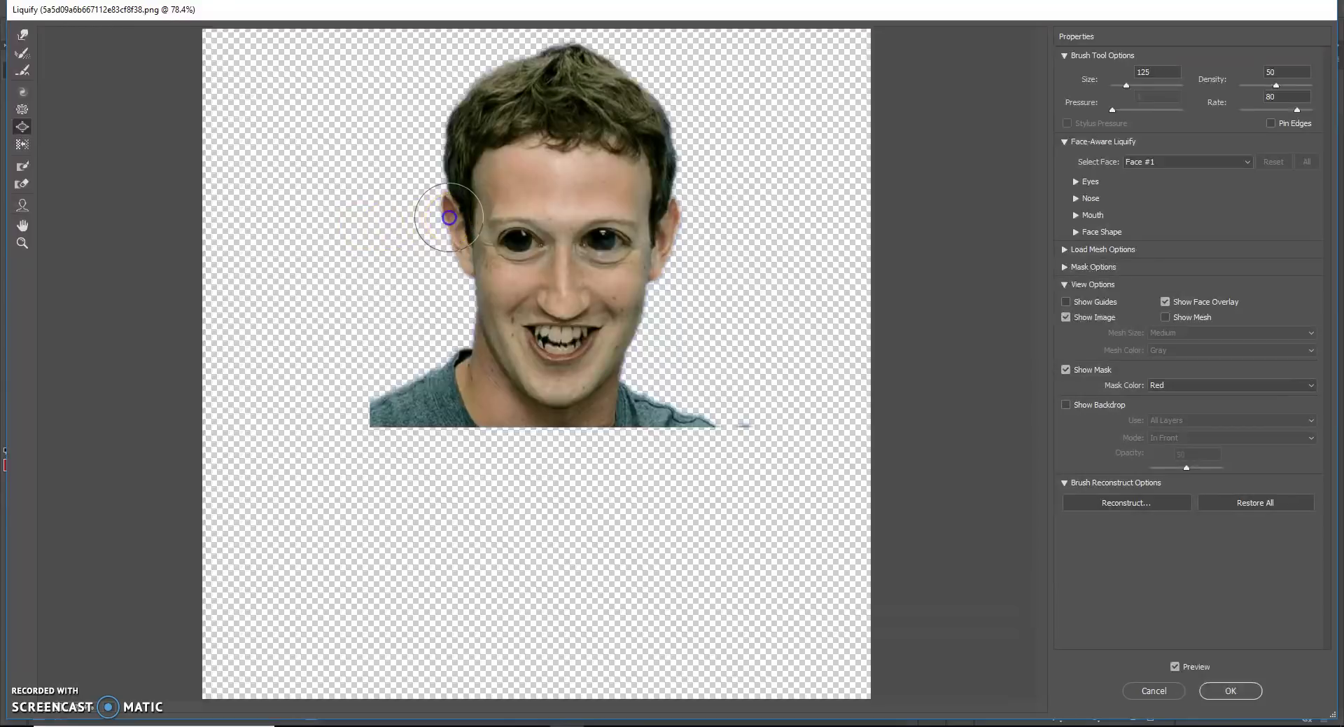
{"action": "left_click", "coordinate": [456, 224]}
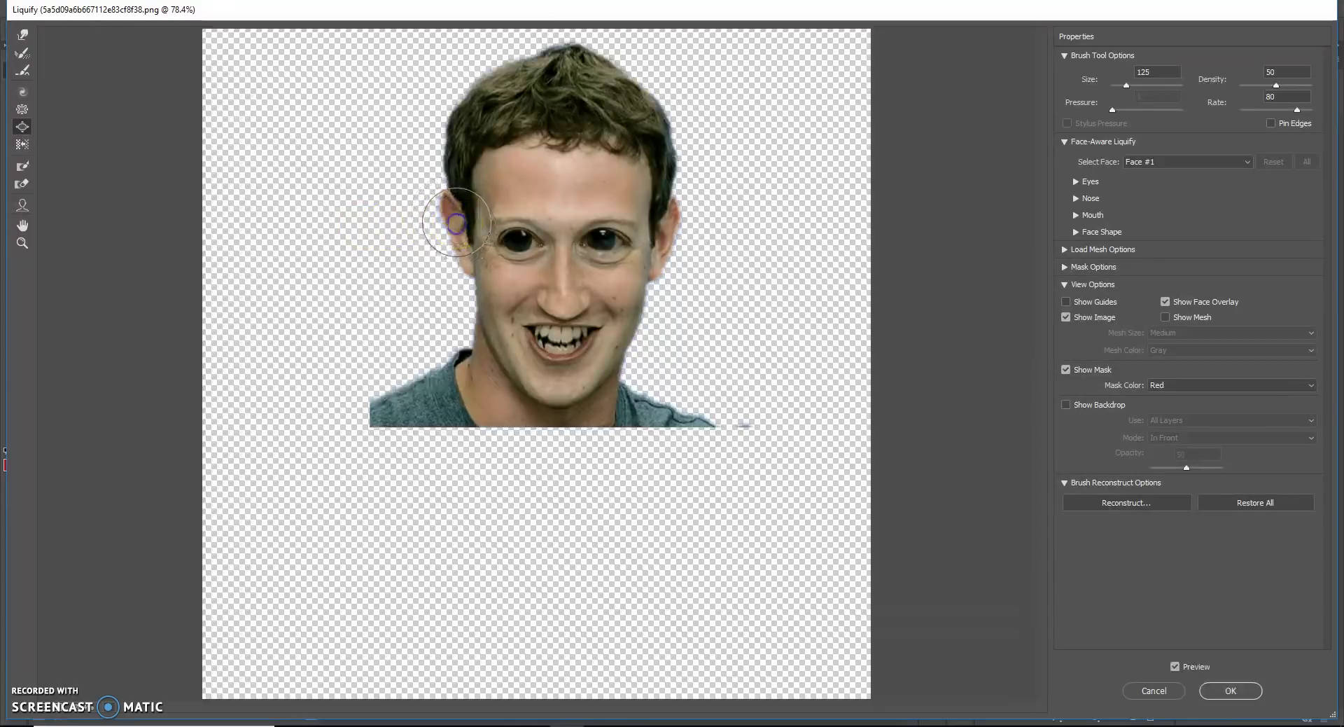
Step: Narrow the neck and jaw and pull the cheeks and ears outward using the Forward Warp tool at brush size 150
{"action": "left_click", "coordinate": [23, 36]}
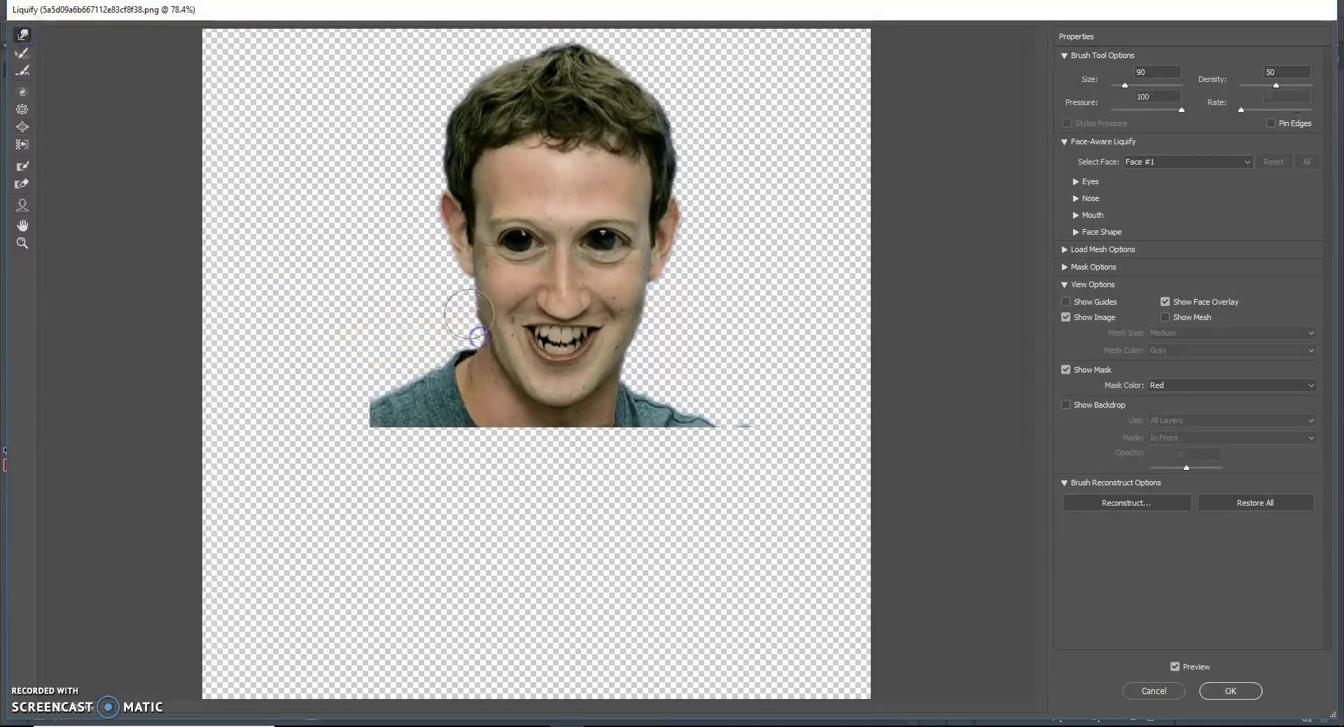
{"action": "mouse_move", "coordinate": [471, 339]}
{"action": "left_mouse_down"}
{"action": "mouse_move", "coordinate": [488, 348]}
{"action": "mouse_move", "coordinate": [447, 360]}
{"action": "mouse_move", "coordinate": [451, 379]}
{"action": "left_mouse_up"}
{"action": "key", "text": "bracketright"}
{"action": "left_click_drag", "start_coordinate": [416, 375], "coordinate": [481, 375]}
{"action": "mouse_move", "coordinate": [642, 397]}
{"action": "left_mouse_down"}
{"action": "mouse_move", "coordinate": [628, 397]}
{"action": "mouse_move", "coordinate": [657, 406]}
{"action": "left_mouse_up"}
{"action": "left_click_drag", "start_coordinate": [475, 360], "coordinate": [491, 370]}
{"action": "left_click_drag", "start_coordinate": [492, 292], "coordinate": [477, 292]}
{"action": "left_click_drag", "start_coordinate": [622, 299], "coordinate": [636, 296]}
{"action": "mouse_move", "coordinate": [535, 184]}
{"action": "left_mouse_down"}
{"action": "mouse_move", "coordinate": [431, 214]}
{"action": "mouse_move", "coordinate": [425, 268]}
{"action": "left_mouse_up"}
{"action": "mouse_move", "coordinate": [712, 242]}
{"action": "left_mouse_down"}
{"action": "mouse_move", "coordinate": [693, 219]}
{"action": "mouse_move", "coordinate": [699, 249]}
{"action": "mouse_move", "coordinate": [685, 272]}
{"action": "left_mouse_up"}
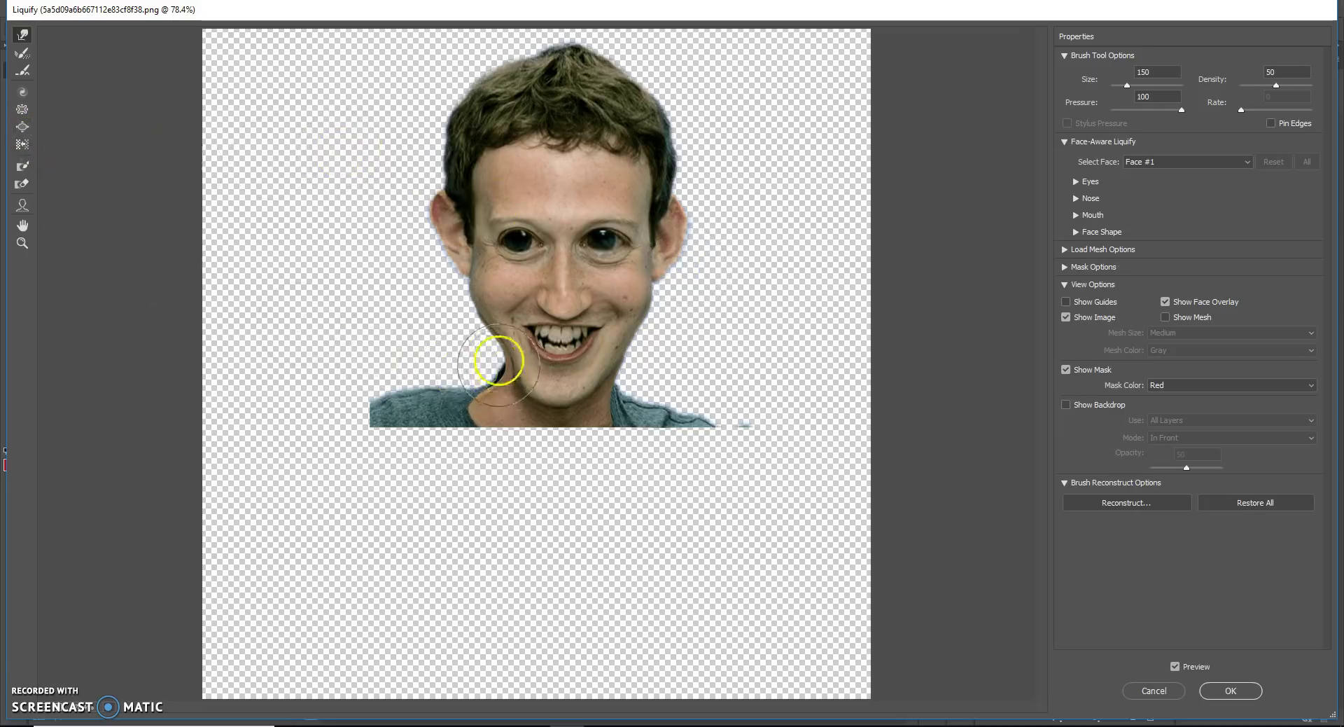
Step: Refine the outline of the cheeks and neck with the Forward Warp tool at brush size 100
{"action": "key", "text": "bracketleft"}
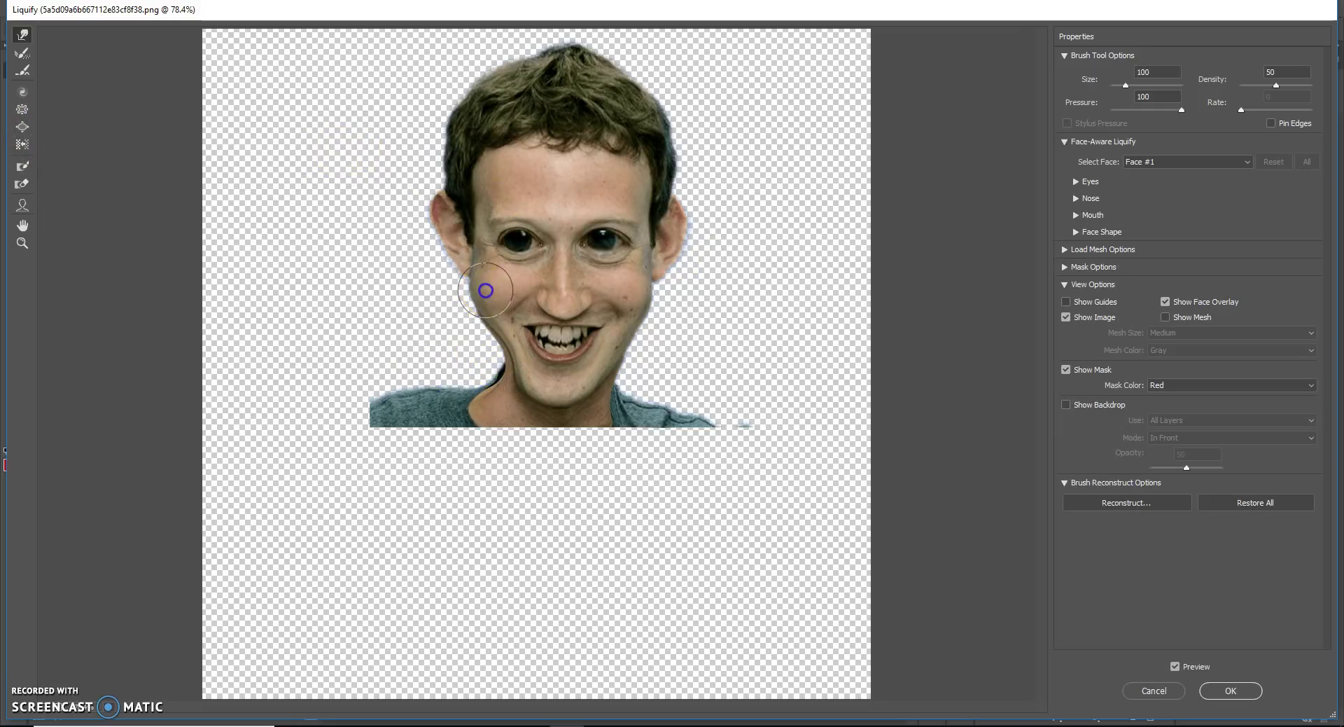
{"action": "left_click_drag", "start_coordinate": [481, 292], "coordinate": [475, 291]}
{"action": "left_click_drag", "start_coordinate": [637, 297], "coordinate": [629, 288]}
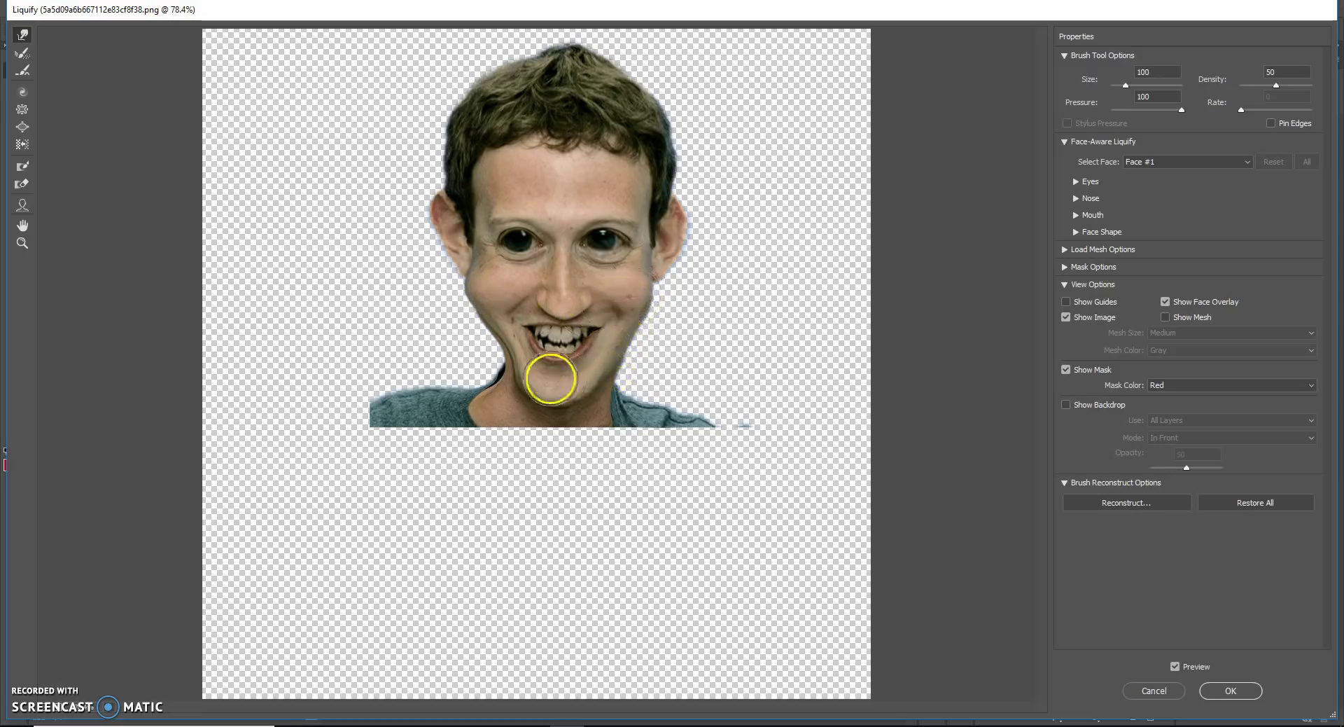
{"action": "left_click_drag", "start_coordinate": [489, 376], "coordinate": [492, 383]}
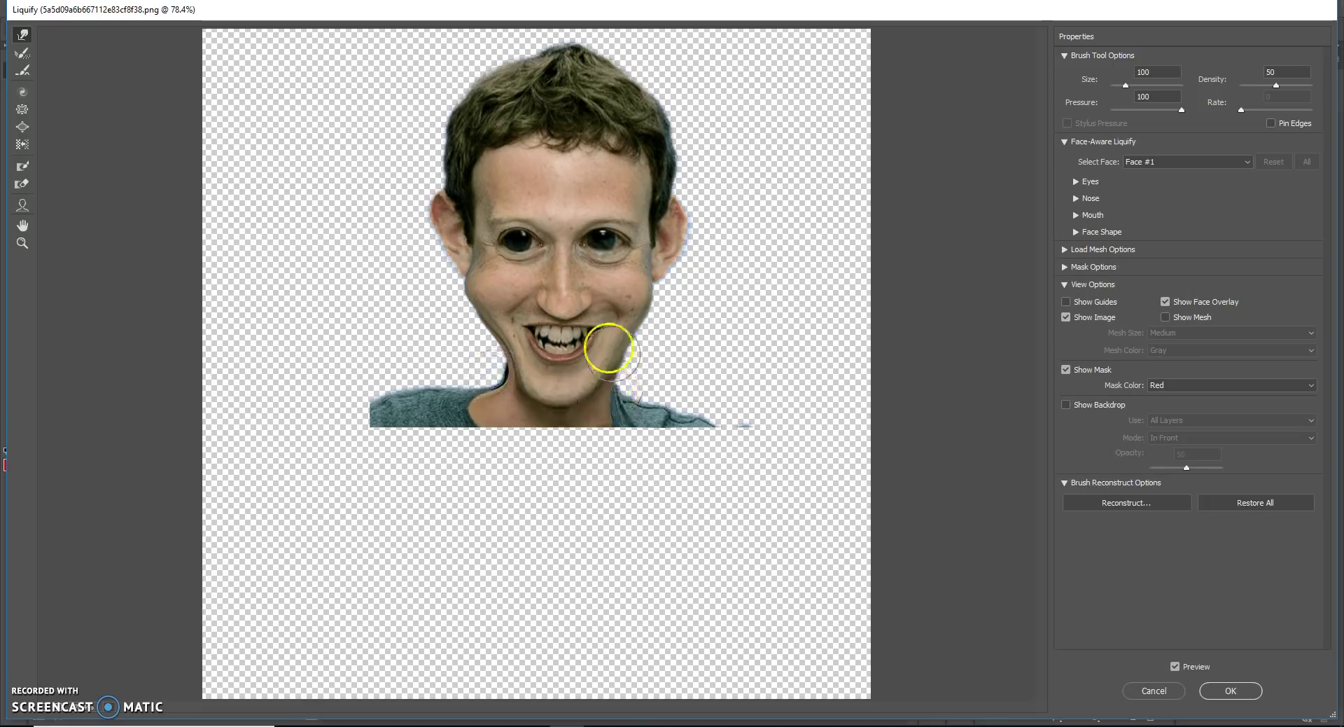
Step: Bloat the forehead and the area between the eyebrows at brush size 125, and apply the Liquify changes
{"action": "left_click", "coordinate": [23, 127]}
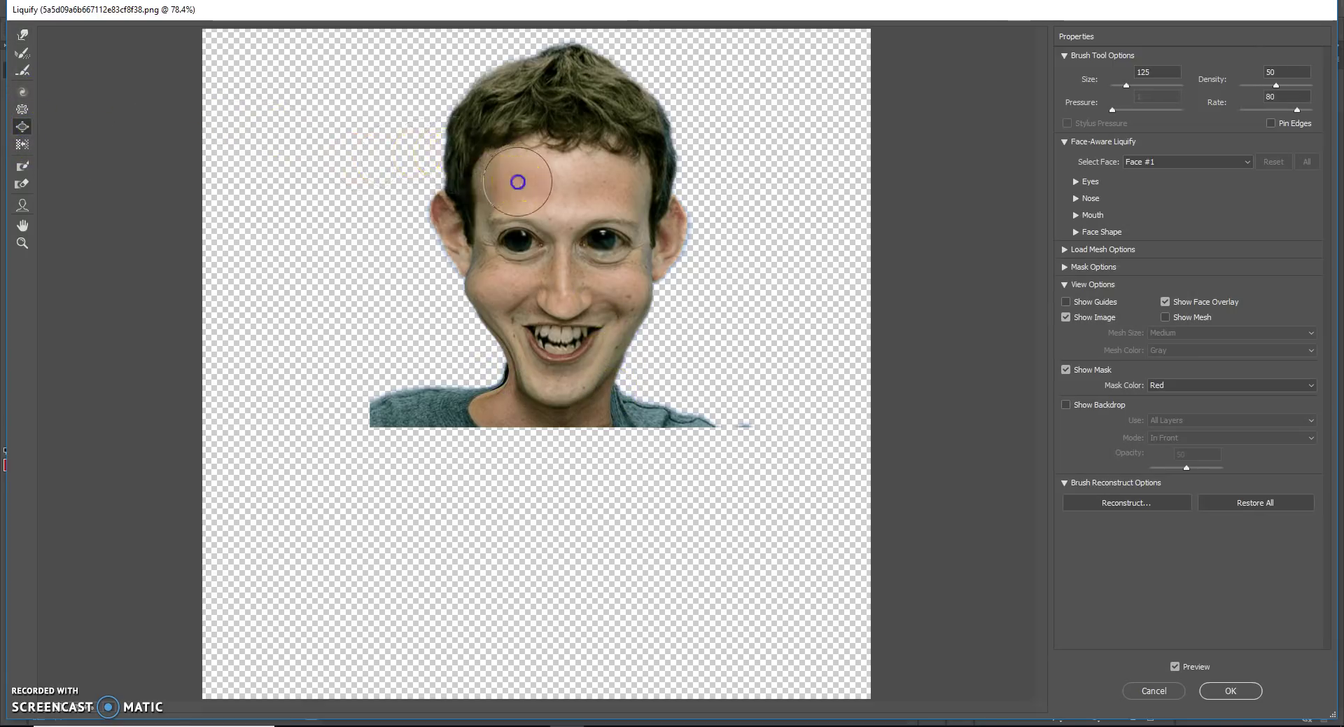
{"action": "left_click_drag", "start_coordinate": [516, 183], "coordinate": [597, 186]}
{"action": "left_click", "coordinate": [627, 184]}
{"action": "left_click_drag", "start_coordinate": [485, 183], "coordinate": [516, 185]}
{"action": "left_click", "coordinate": [559, 184]}
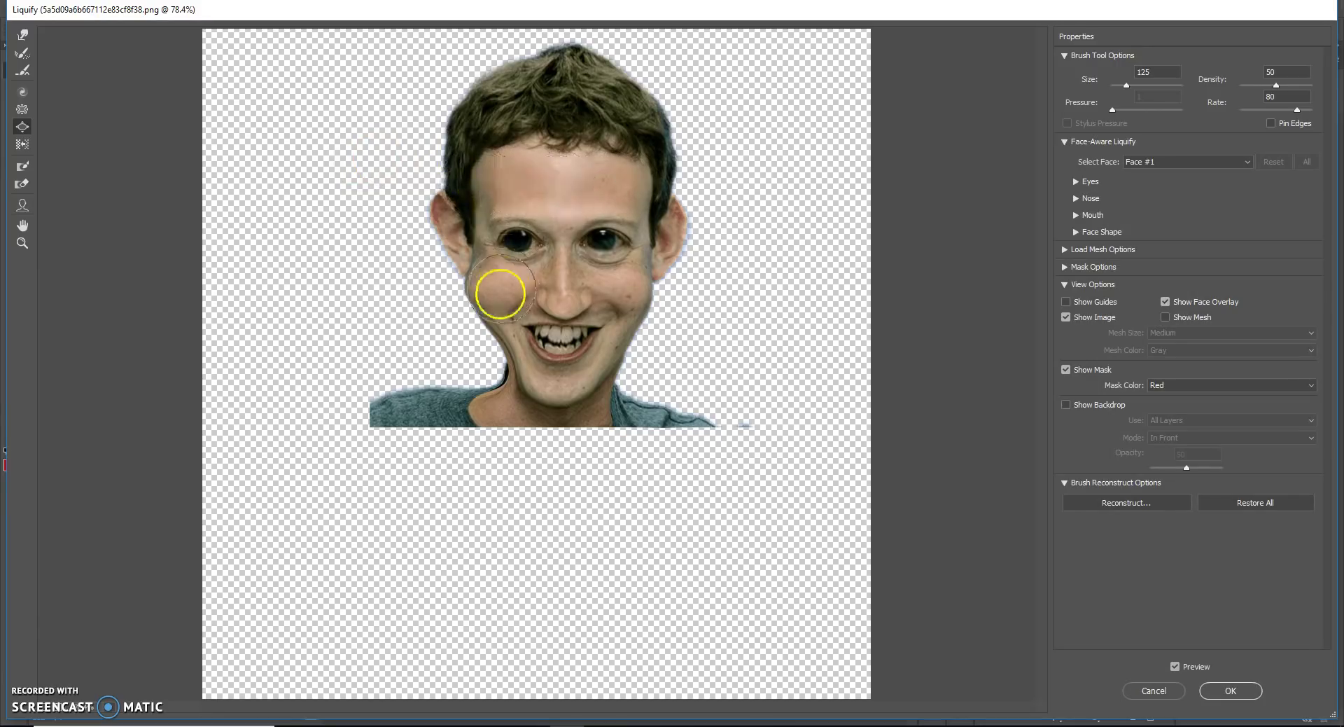
{"action": "left_click", "coordinate": [558, 219]}
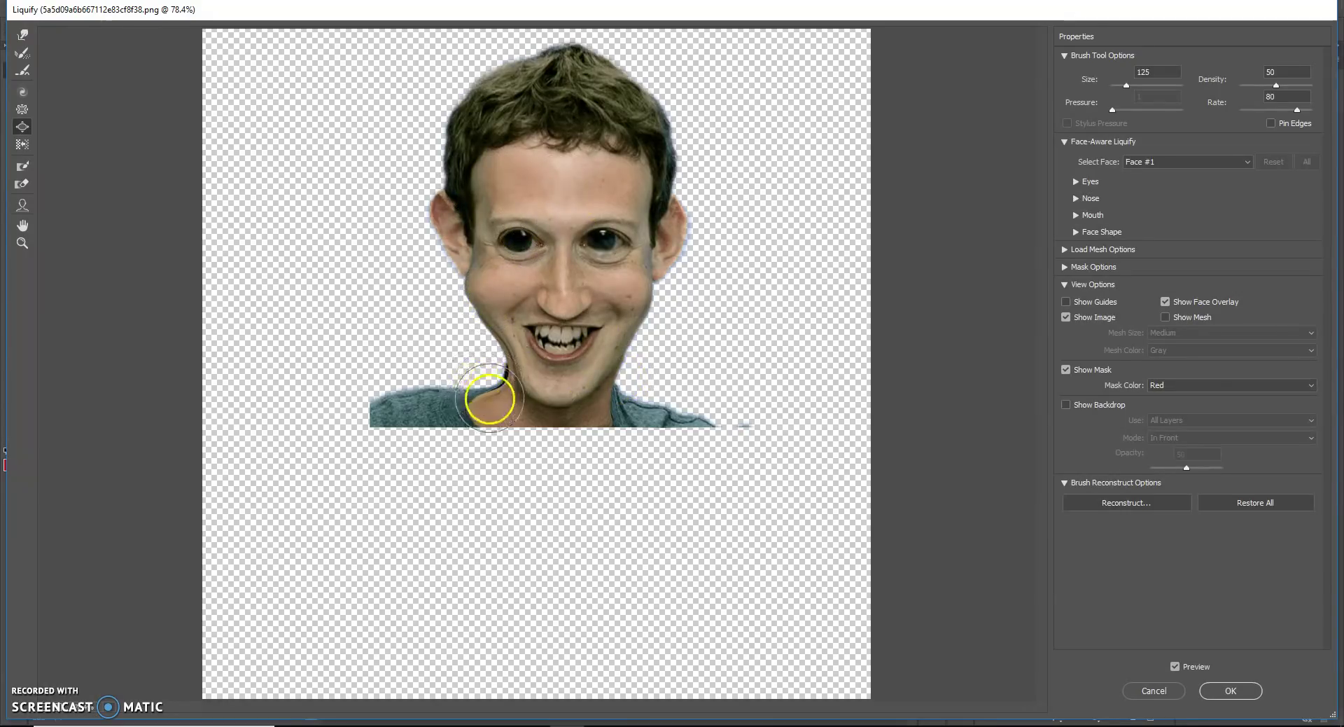
{"action": "left_click", "coordinate": [1233, 689]}
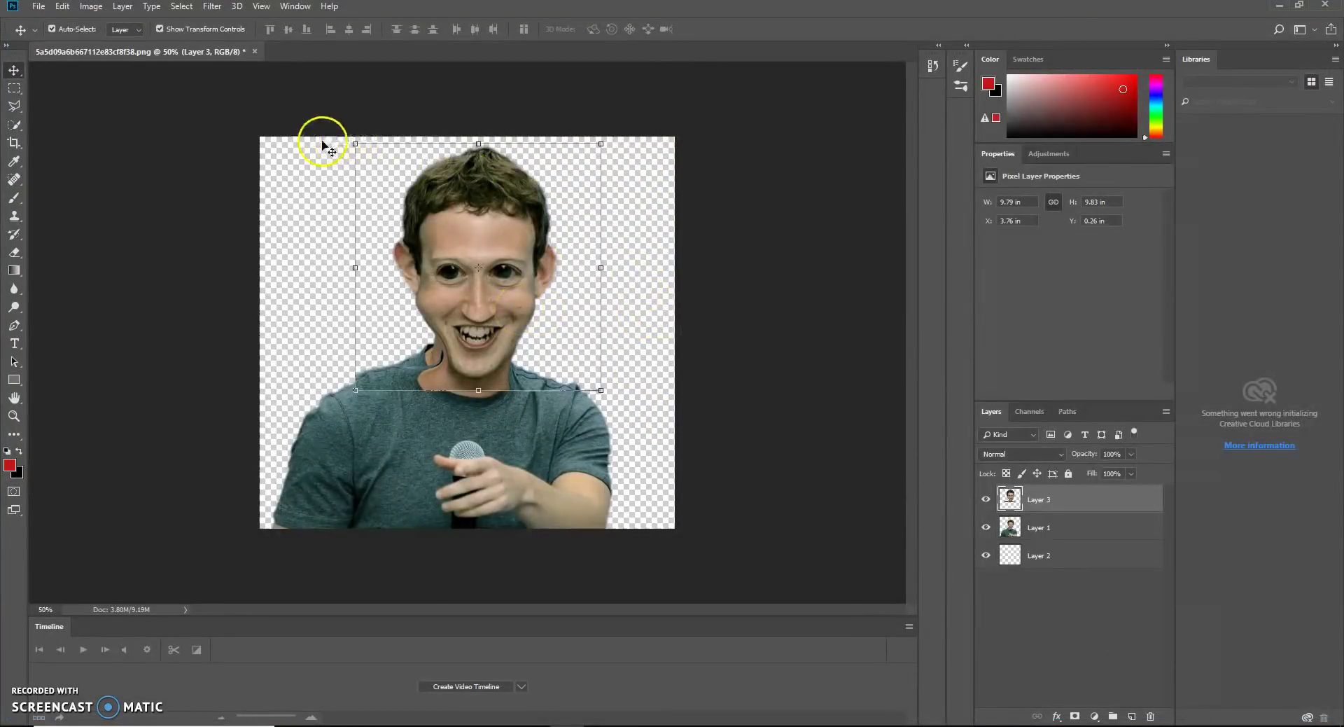
Step: Toggle Layer 3's visibility to compare it with the original, and move the caricature head slightly upward
{"action": "left_click", "coordinate": [987, 498]}
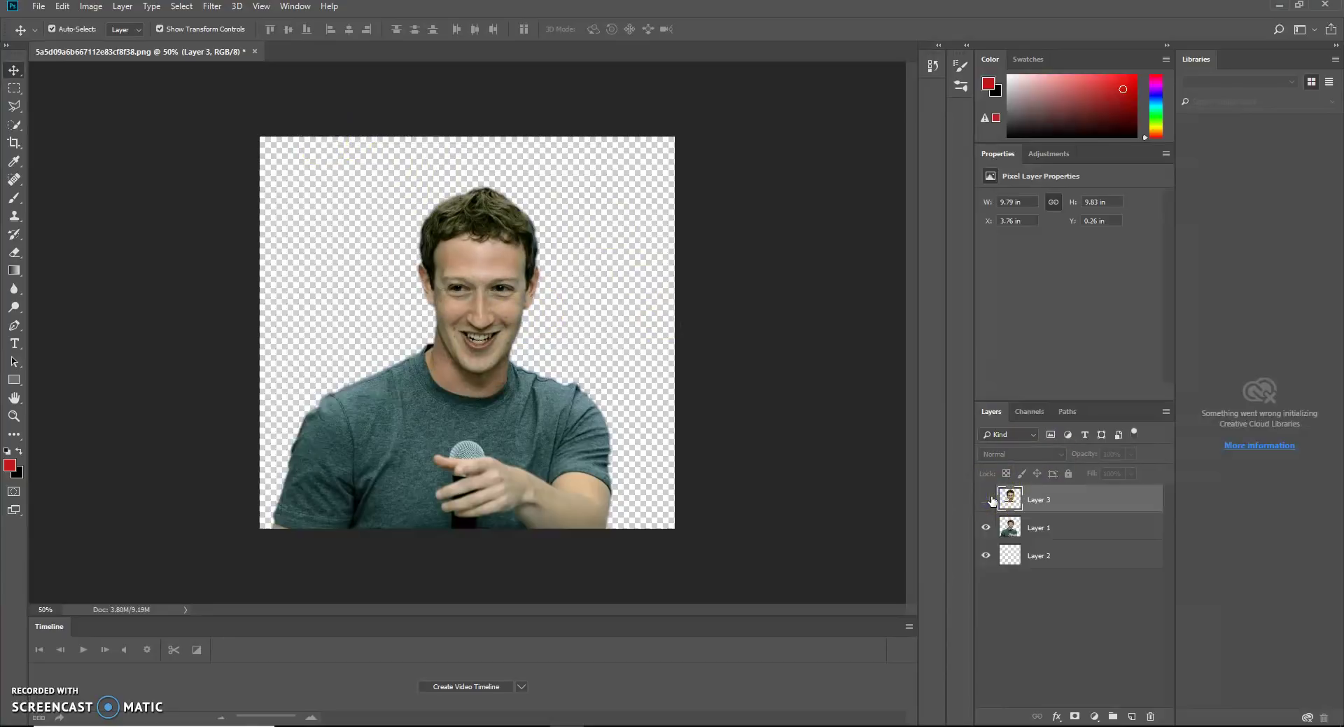
{"action": "left_click", "coordinate": [987, 499]}
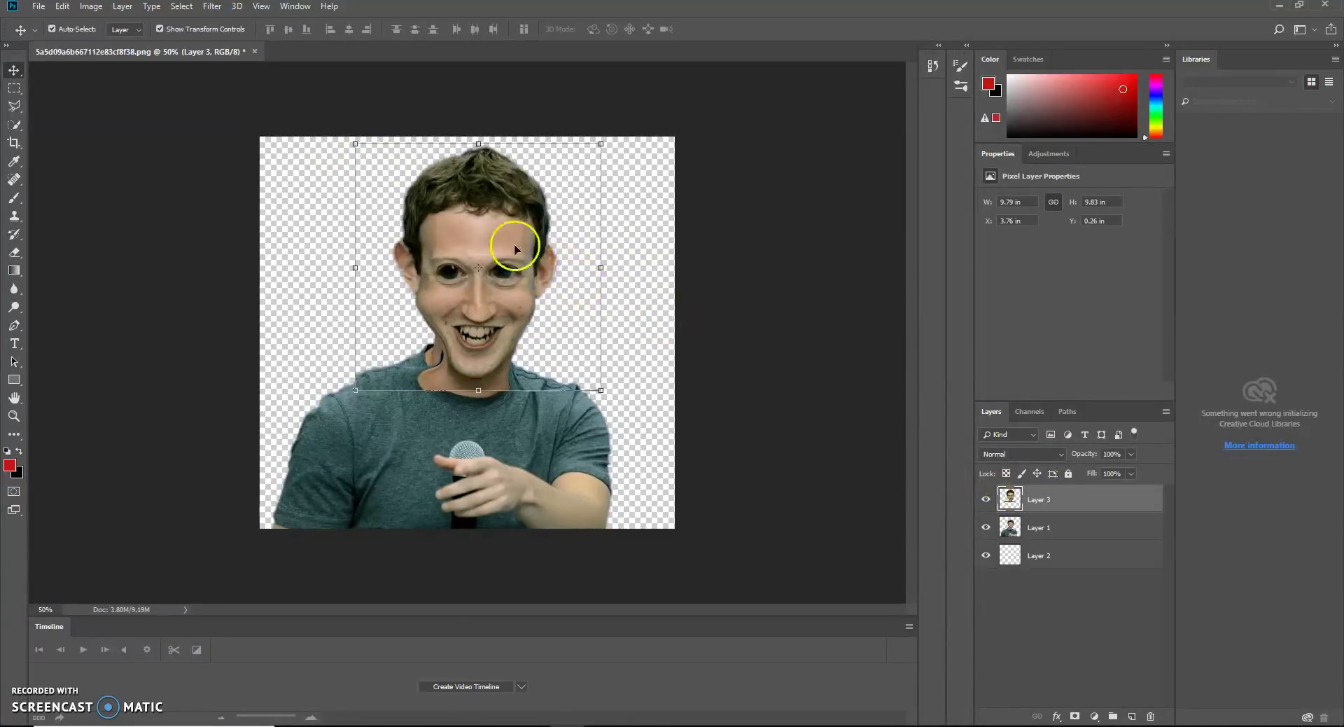
{"action": "mouse_move", "coordinate": [469, 219]}
{"action": "left_mouse_down"}
{"action": "mouse_move", "coordinate": [468, 204]}
{"action": "mouse_move", "coordinate": [456, 208]}
{"action": "mouse_move", "coordinate": [467, 204]}
{"action": "left_mouse_up"}
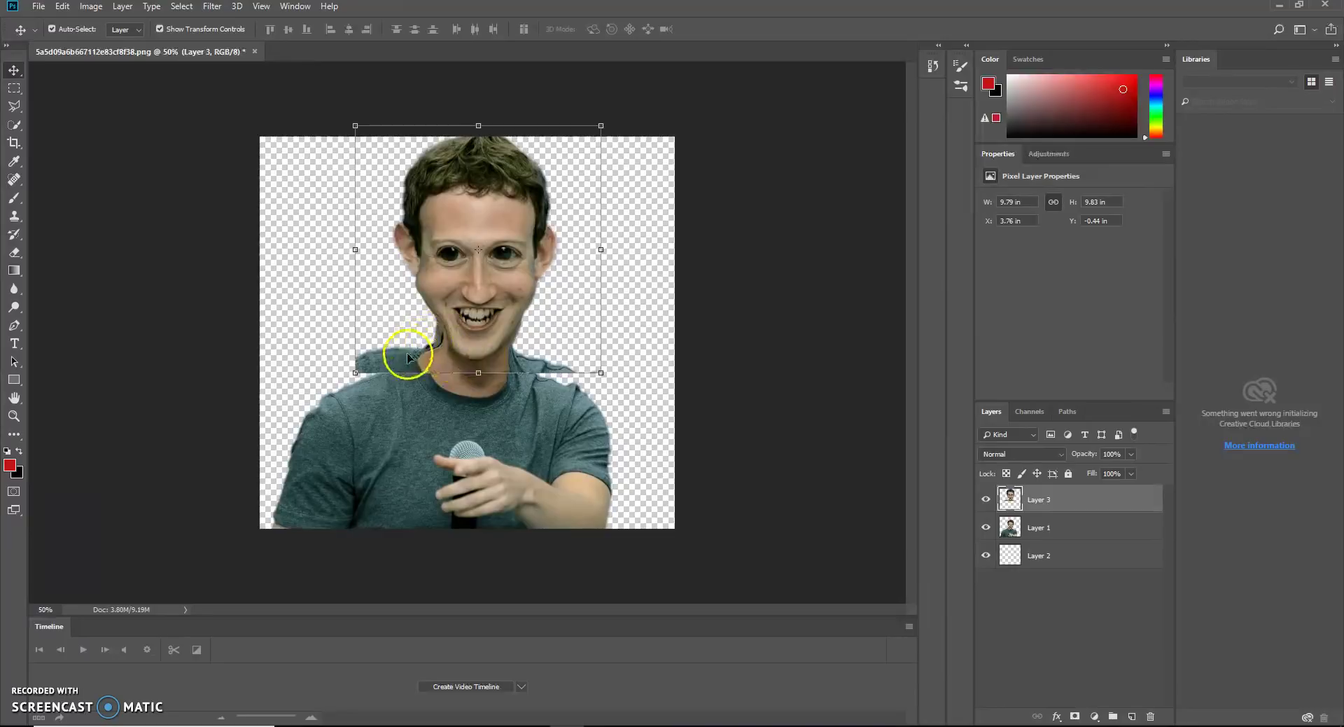
Step: Warp Layer 3 so its lower corners and neckline blend into the shoulders of the body below, and apply the warp
{"action": "left_click", "coordinate": [91, 7]}
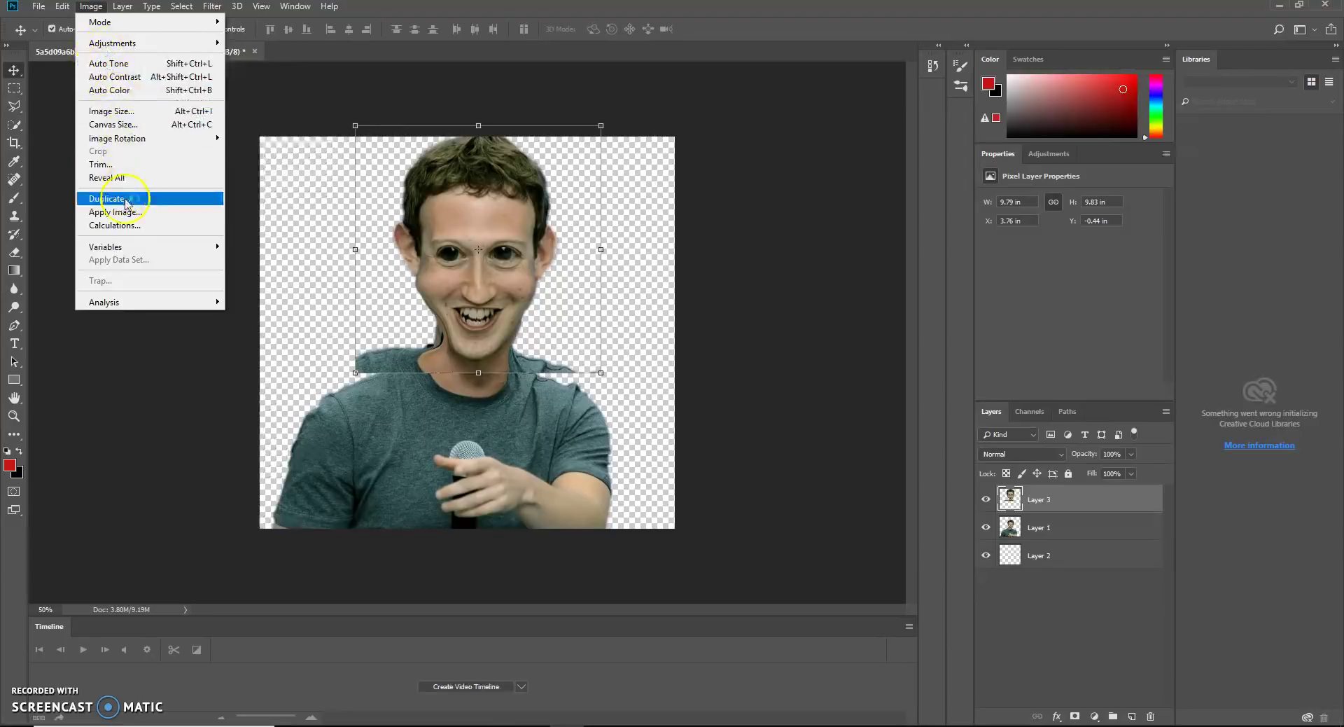
{"action": "mouse_move", "coordinate": [62, 6]}
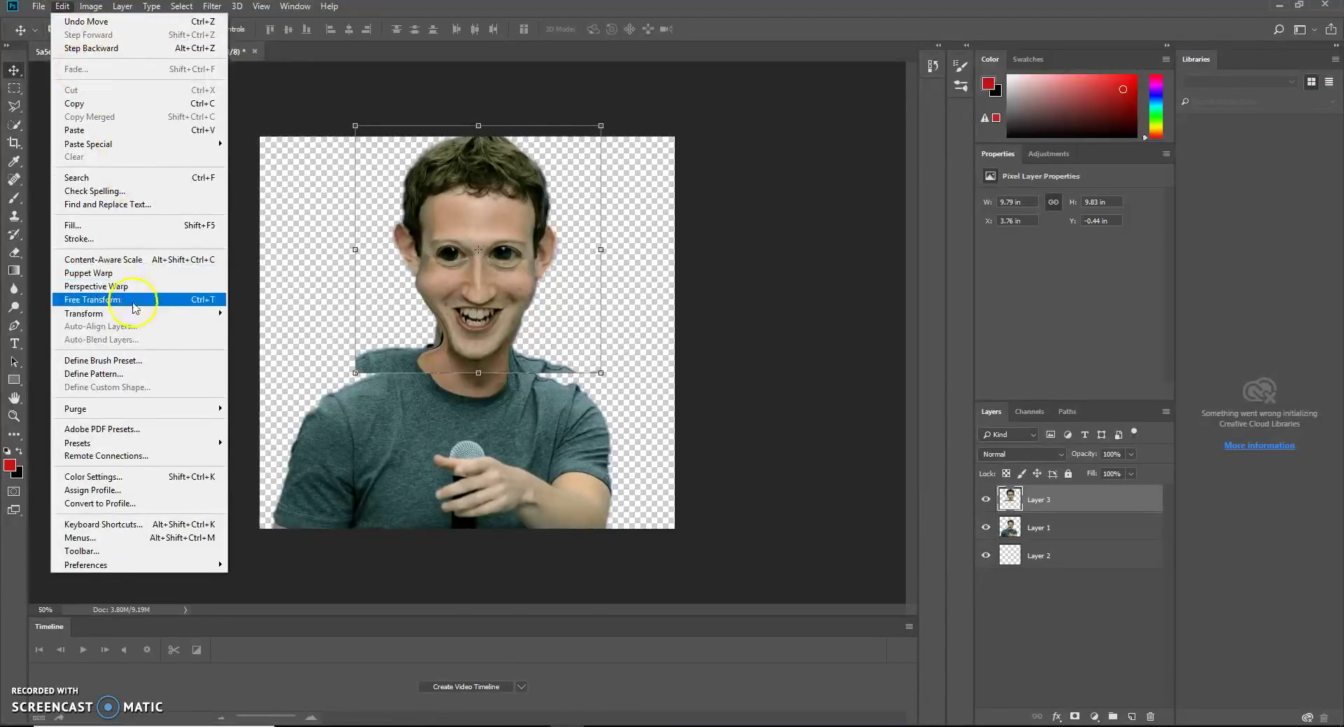
{"action": "mouse_move", "coordinate": [143, 313]}
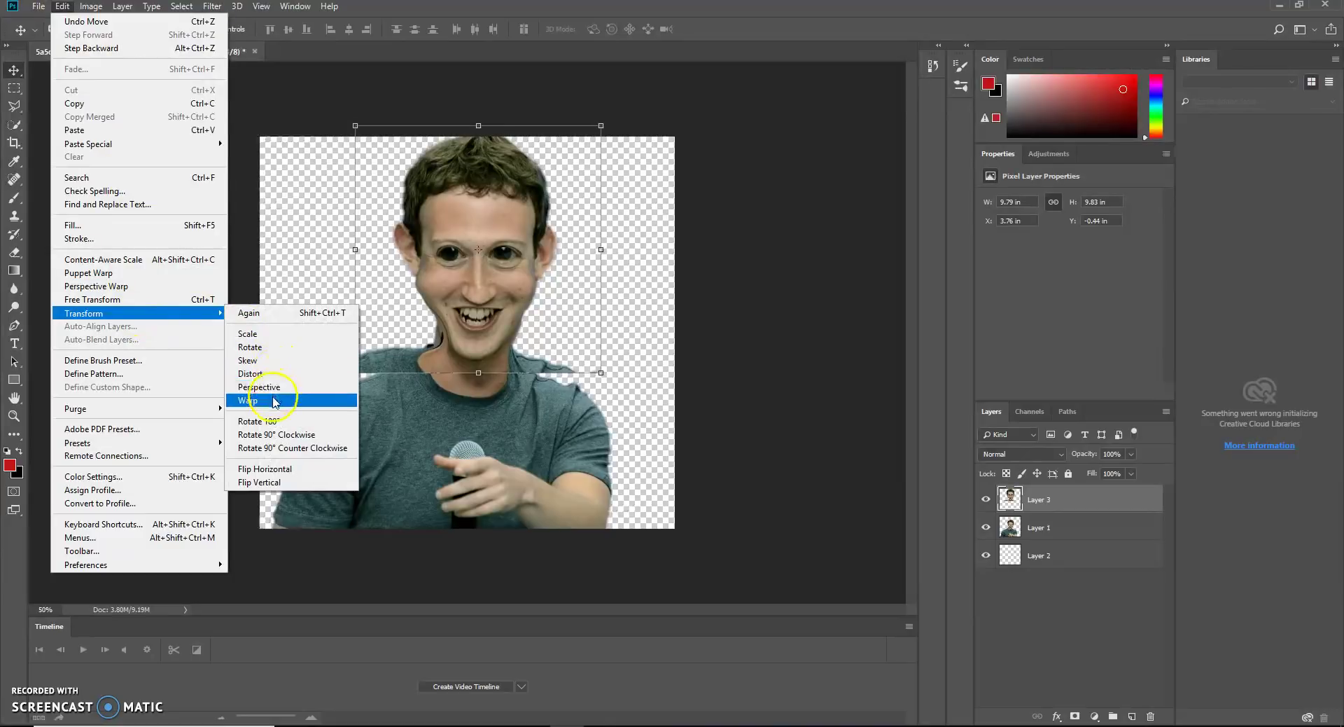
{"action": "left_click", "coordinate": [252, 400]}
{"action": "left_click_drag", "start_coordinate": [354, 374], "coordinate": [345, 399]}
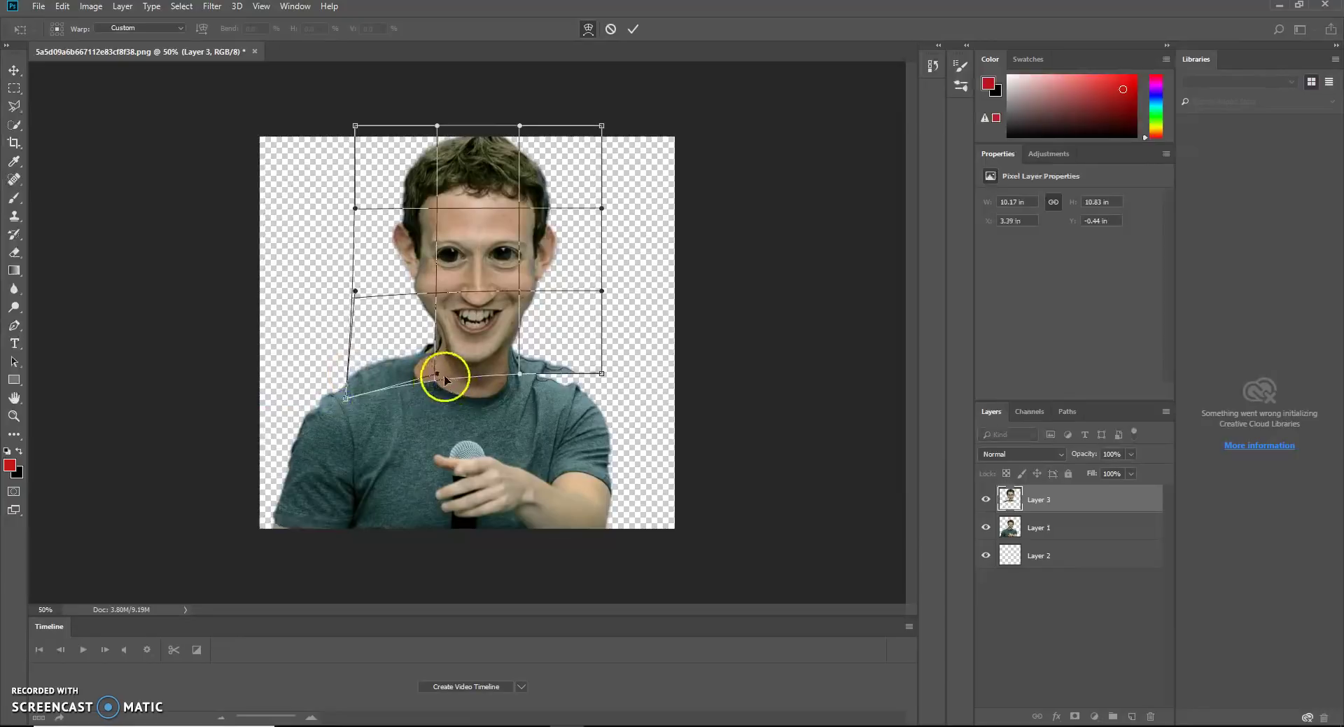
{"action": "left_click_drag", "start_coordinate": [435, 375], "coordinate": [420, 368]}
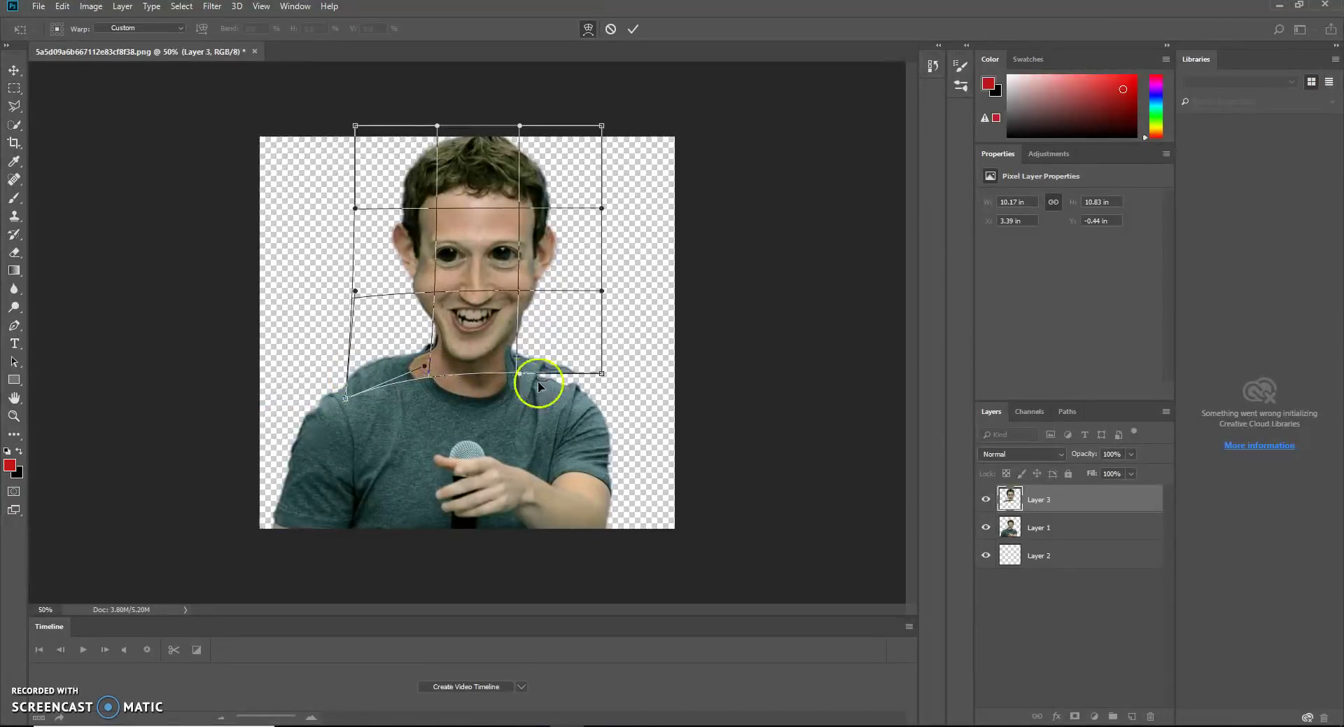
{"action": "mouse_move", "coordinate": [602, 374]}
{"action": "left_mouse_down"}
{"action": "mouse_move", "coordinate": [592, 393]}
{"action": "mouse_move", "coordinate": [604, 396]}
{"action": "left_mouse_up"}
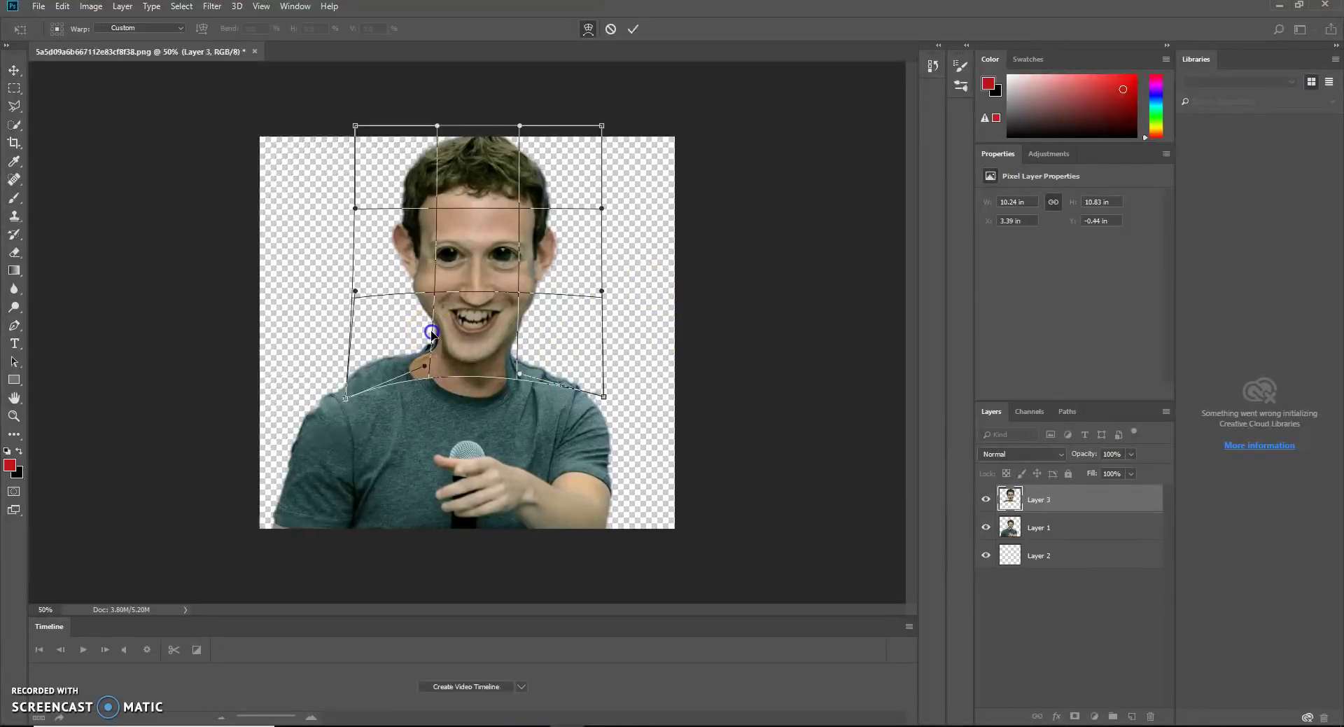
{"action": "left_click", "coordinate": [633, 29]}
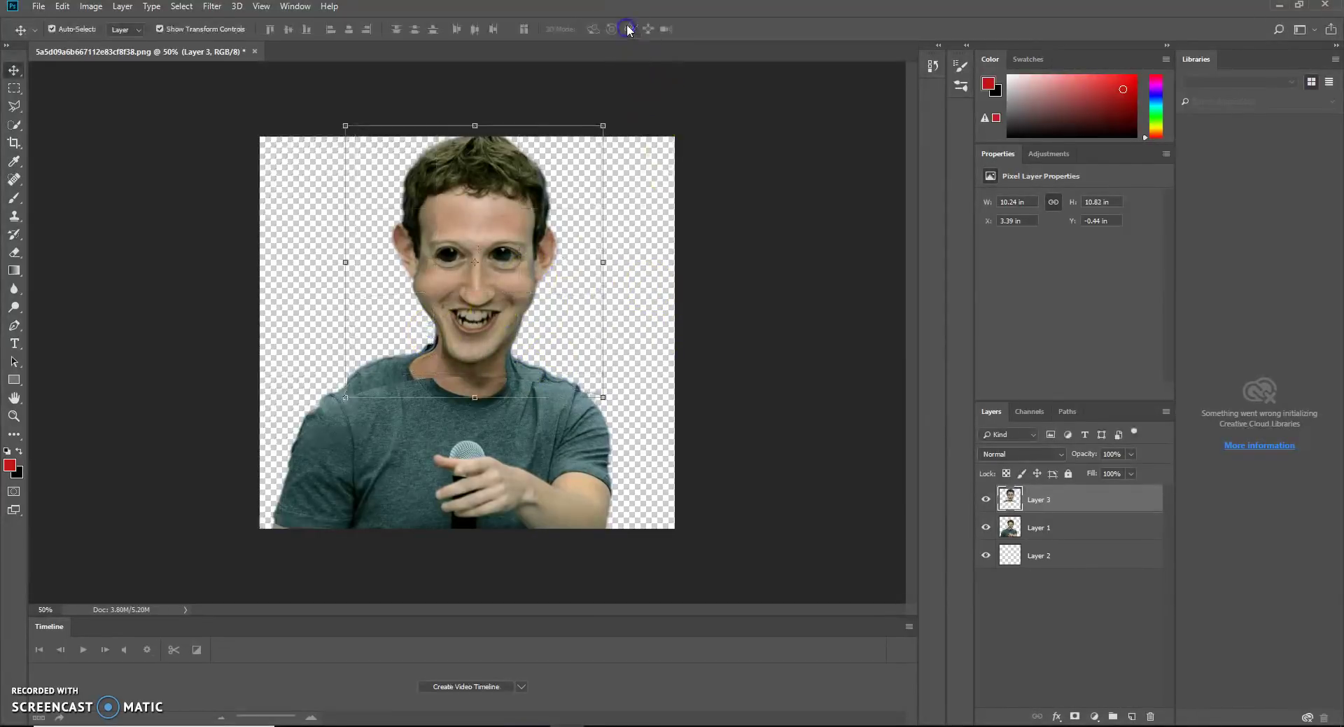
{"action": "left_click", "coordinate": [645, 184]}
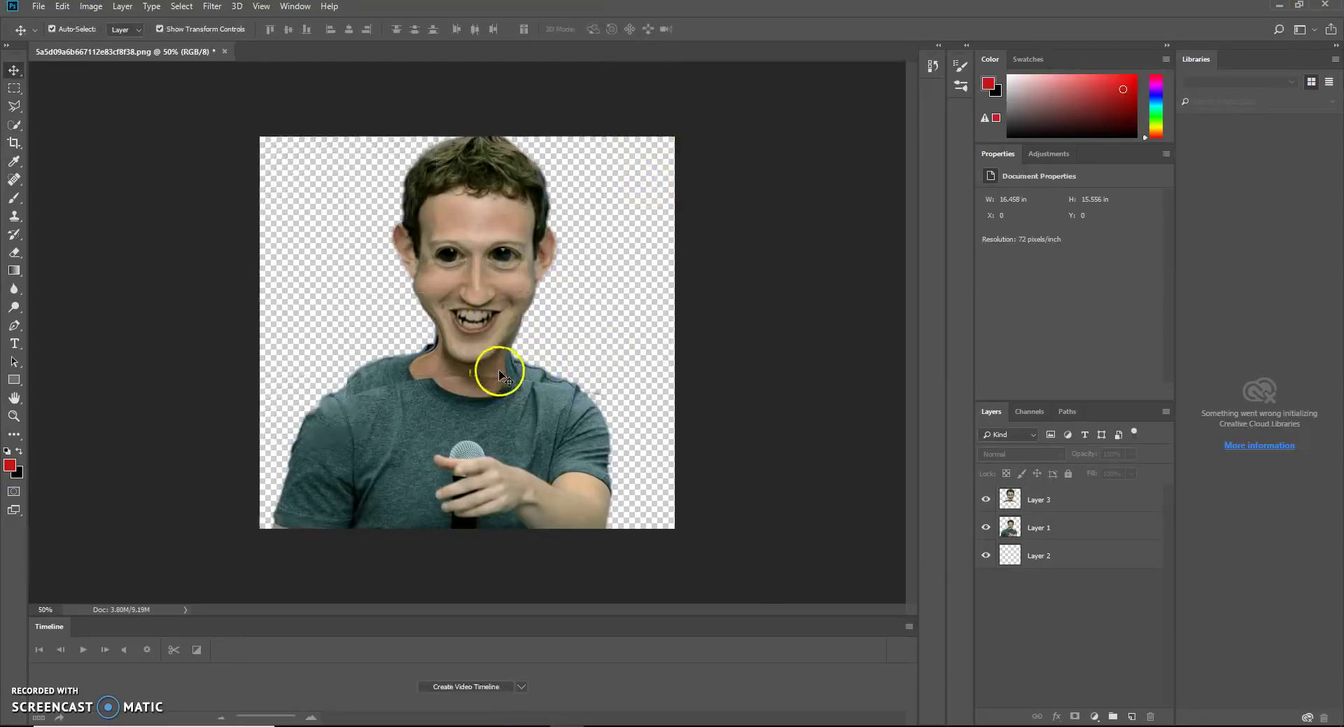
{"action": "left_click", "coordinate": [439, 345]}
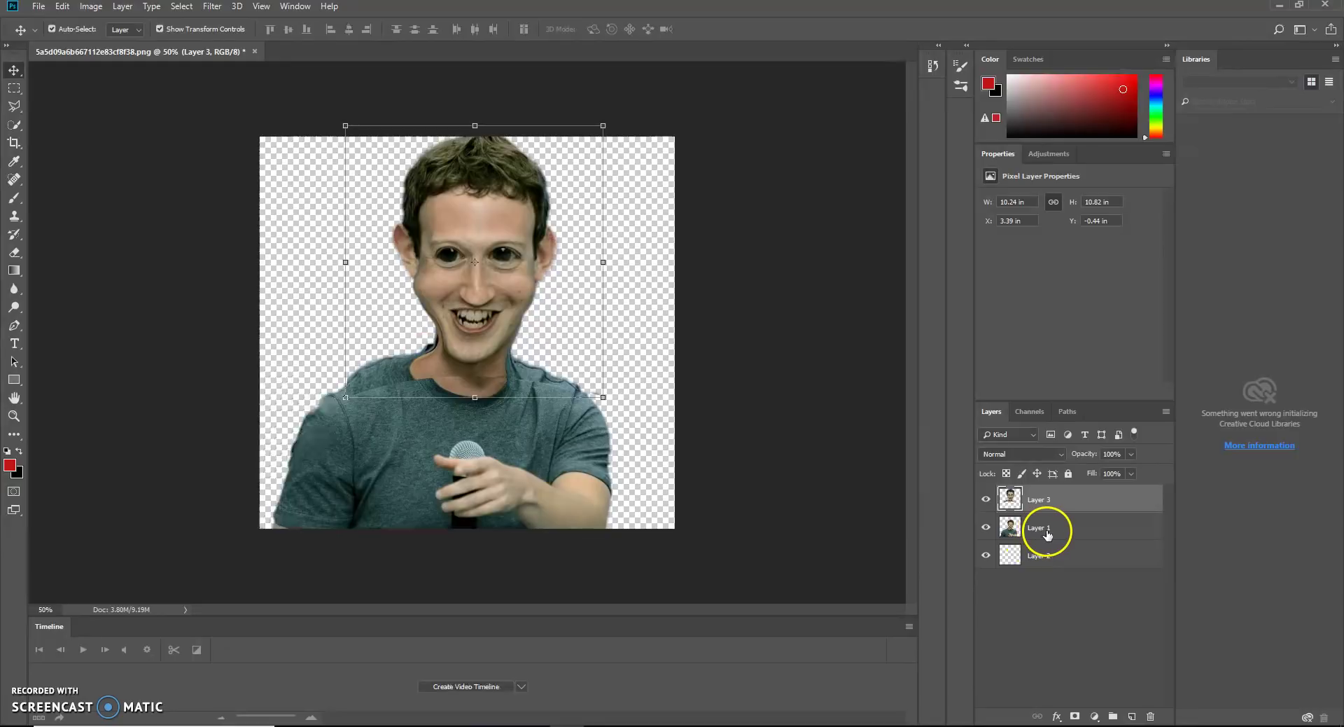
Step: Duplicate Layer 1, choose the Eraser for the copy, and hide the original Layer 1
{"action": "left_click_drag", "start_coordinate": [1049, 533], "coordinate": [1137, 722]}
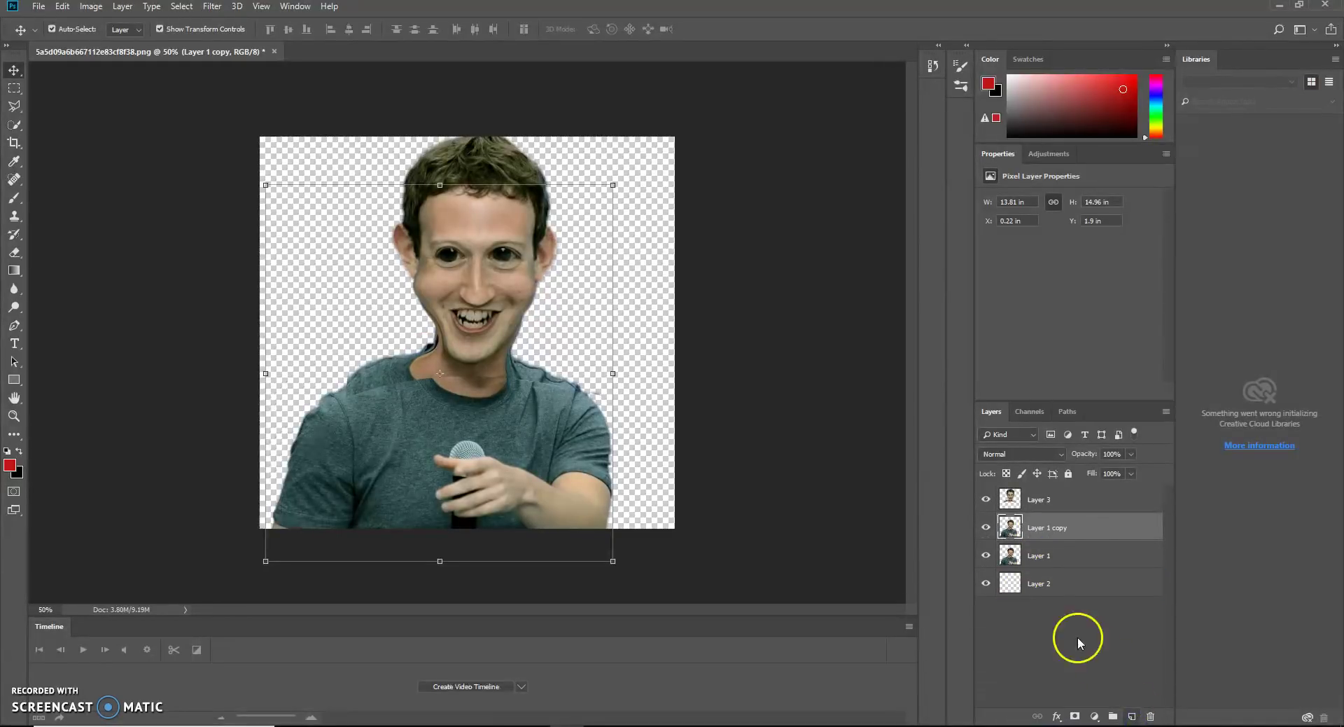
{"action": "left_click", "coordinate": [1053, 536]}
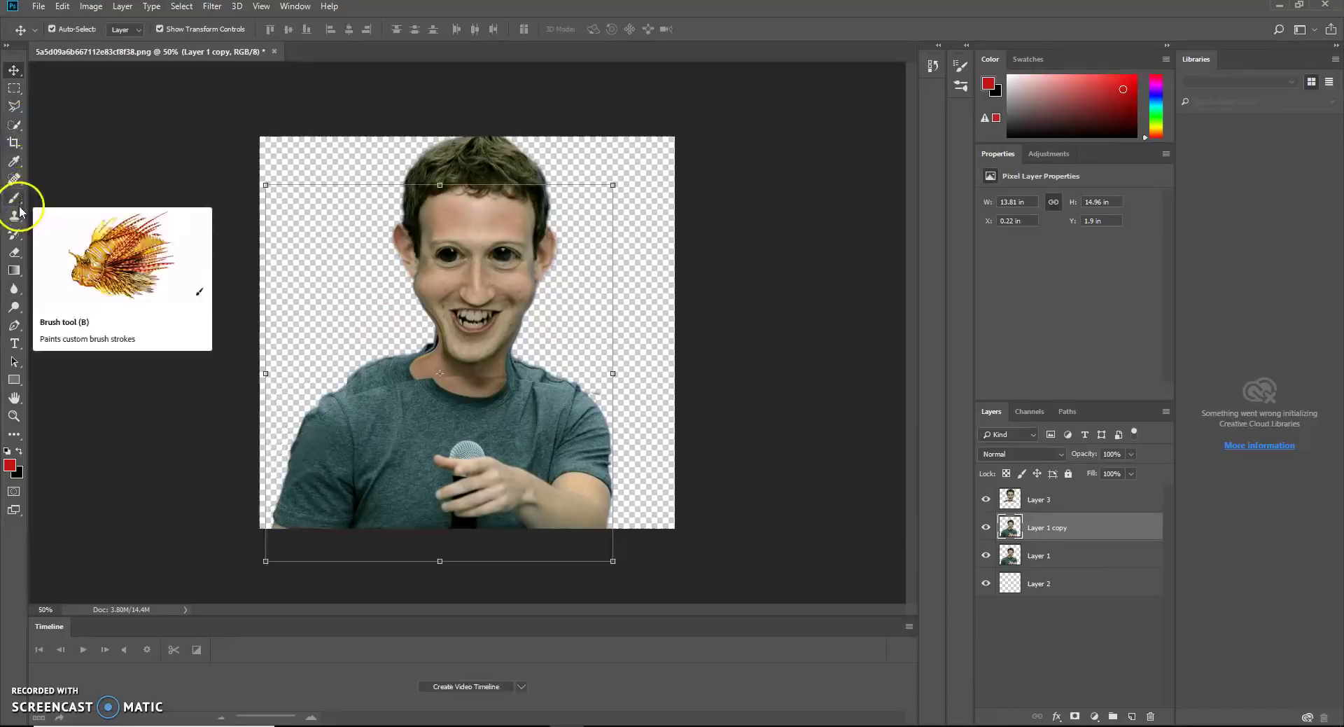
{"action": "left_click", "coordinate": [14, 251]}
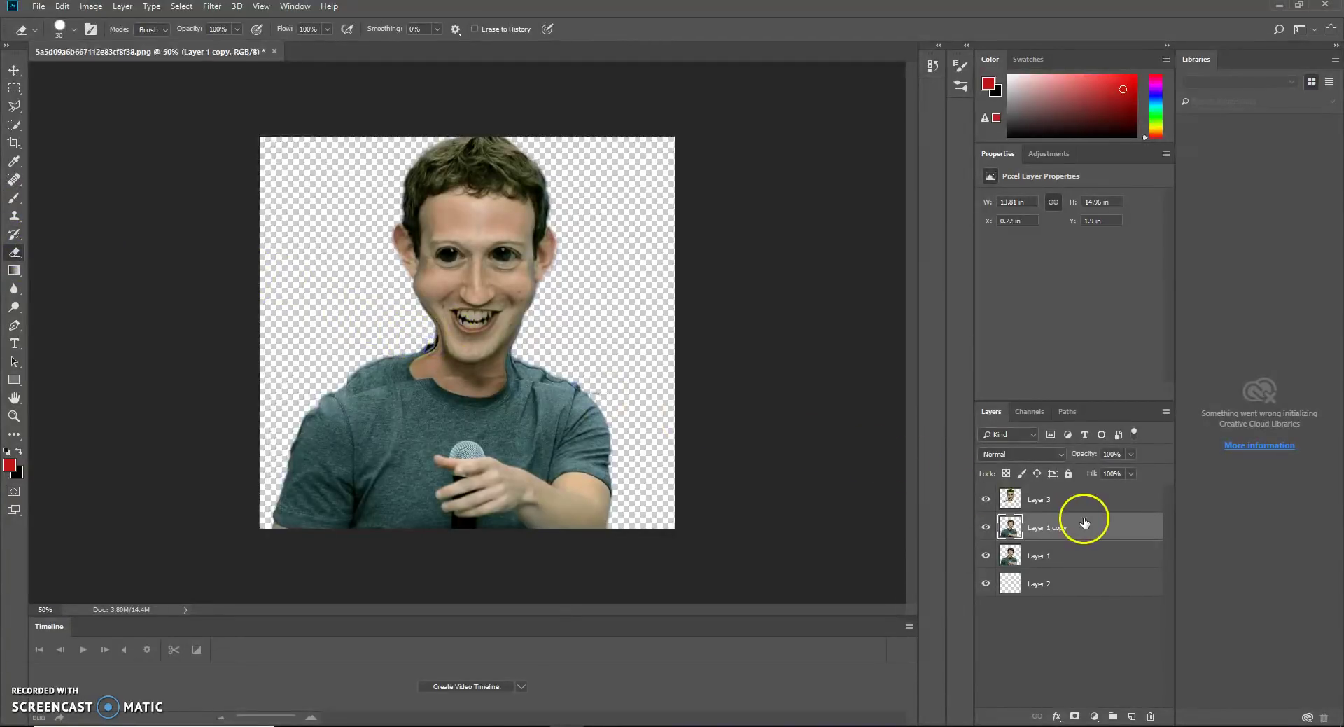
{"action": "left_click_drag", "start_coordinate": [443, 337], "coordinate": [435, 350]}
{"action": "scroll", "coordinate": [432, 344], "scroll_direction": "up", "scroll_amount": 5}
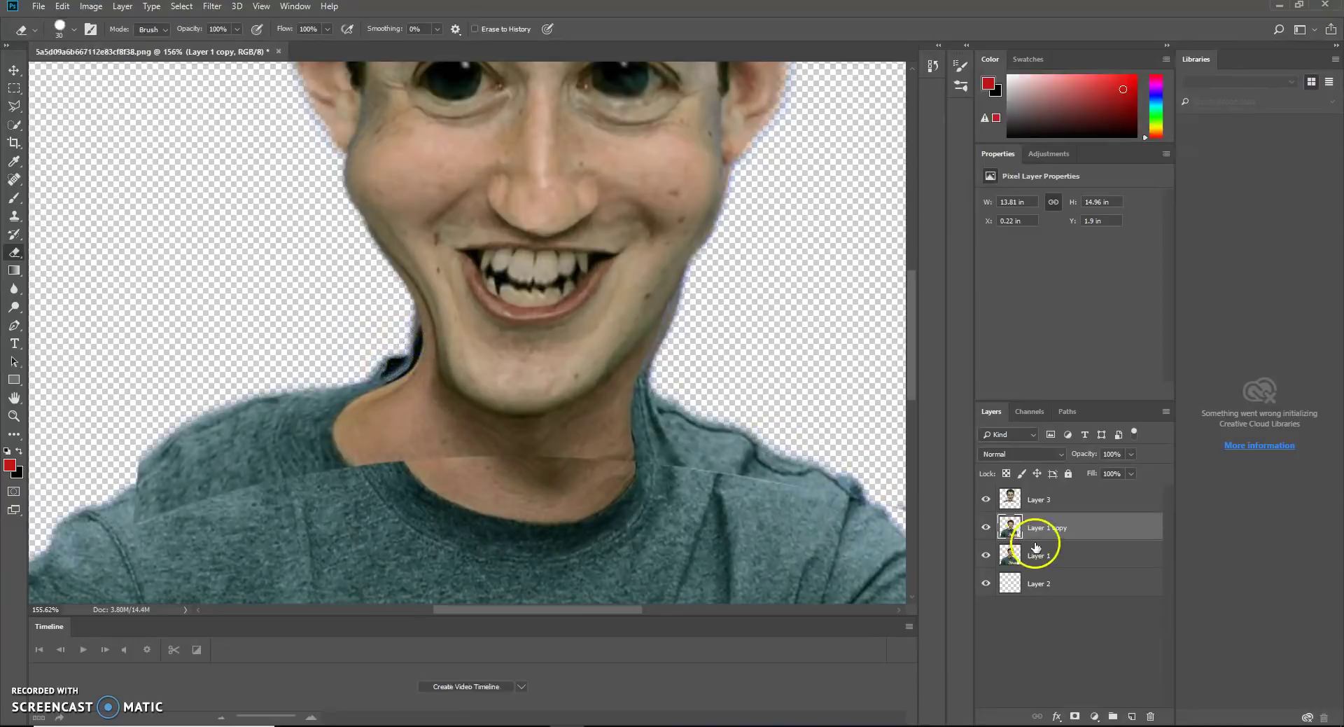
{"action": "left_click", "coordinate": [984, 554]}
Step: Erase the remnants of the original head around the neck and jaw on Layer 1 copy with the size 30 Eraser
{"action": "mouse_move", "coordinate": [423, 339]}
{"action": "left_mouse_down"}
{"action": "mouse_move", "coordinate": [390, 353]}
{"action": "mouse_move", "coordinate": [430, 353]}
{"action": "left_mouse_up"}
{"action": "mouse_move", "coordinate": [630, 346]}
{"action": "left_mouse_down"}
{"action": "mouse_move", "coordinate": [665, 369]}
{"action": "mouse_move", "coordinate": [724, 166]}
{"action": "left_mouse_up"}
{"action": "scroll", "coordinate": [732, 198], "scroll_direction": "down", "scroll_amount": 2}
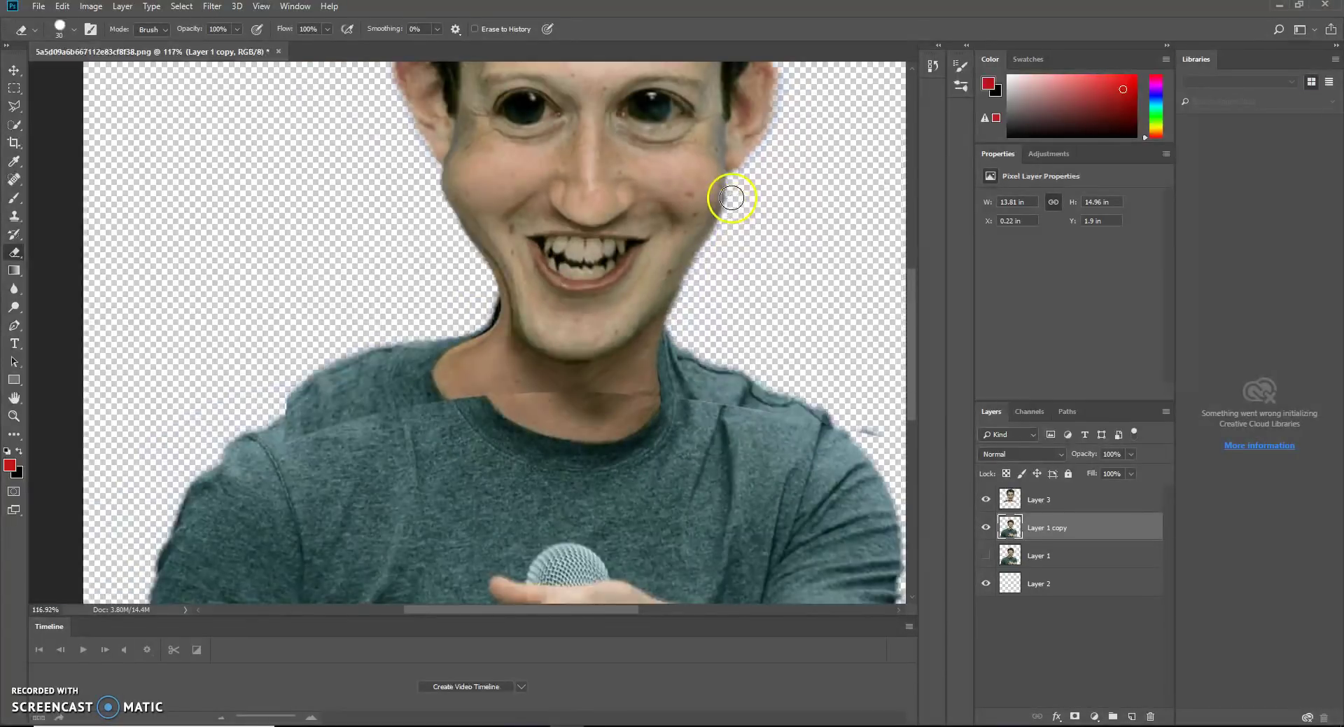
{"action": "left_click_drag", "start_coordinate": [536, 249], "coordinate": [575, 276]}
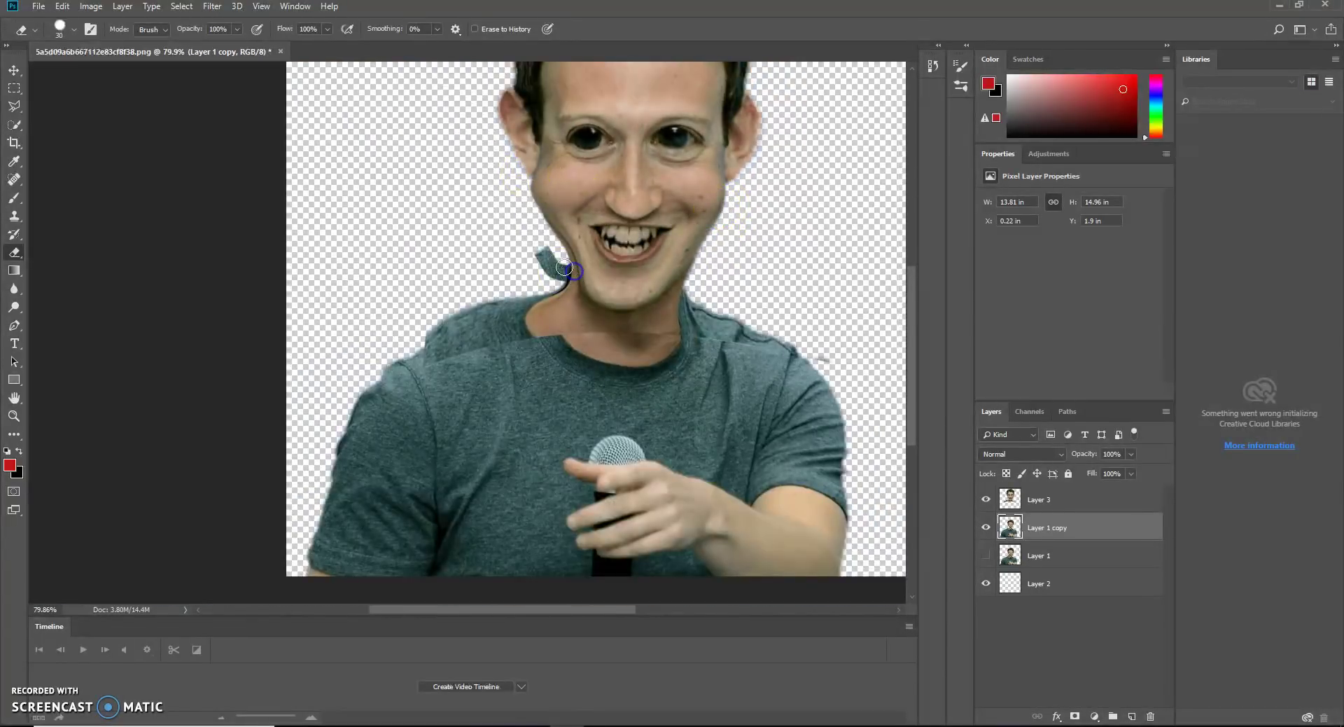
{"action": "left_click_drag", "start_coordinate": [567, 261], "coordinate": [565, 239]}
{"action": "left_click_drag", "start_coordinate": [704, 197], "coordinate": [704, 231]}
Step: Erase the stray mark beside the shoulder above the pointing arm on Layer 3
{"action": "mouse_move", "coordinate": [695, 285]}
{"action": "left_mouse_down"}
{"action": "mouse_move", "coordinate": [708, 339]}
{"action": "mouse_move", "coordinate": [685, 343]}
{"action": "mouse_move", "coordinate": [785, 364]}
{"action": "mouse_move", "coordinate": [821, 364]}
{"action": "left_mouse_up"}
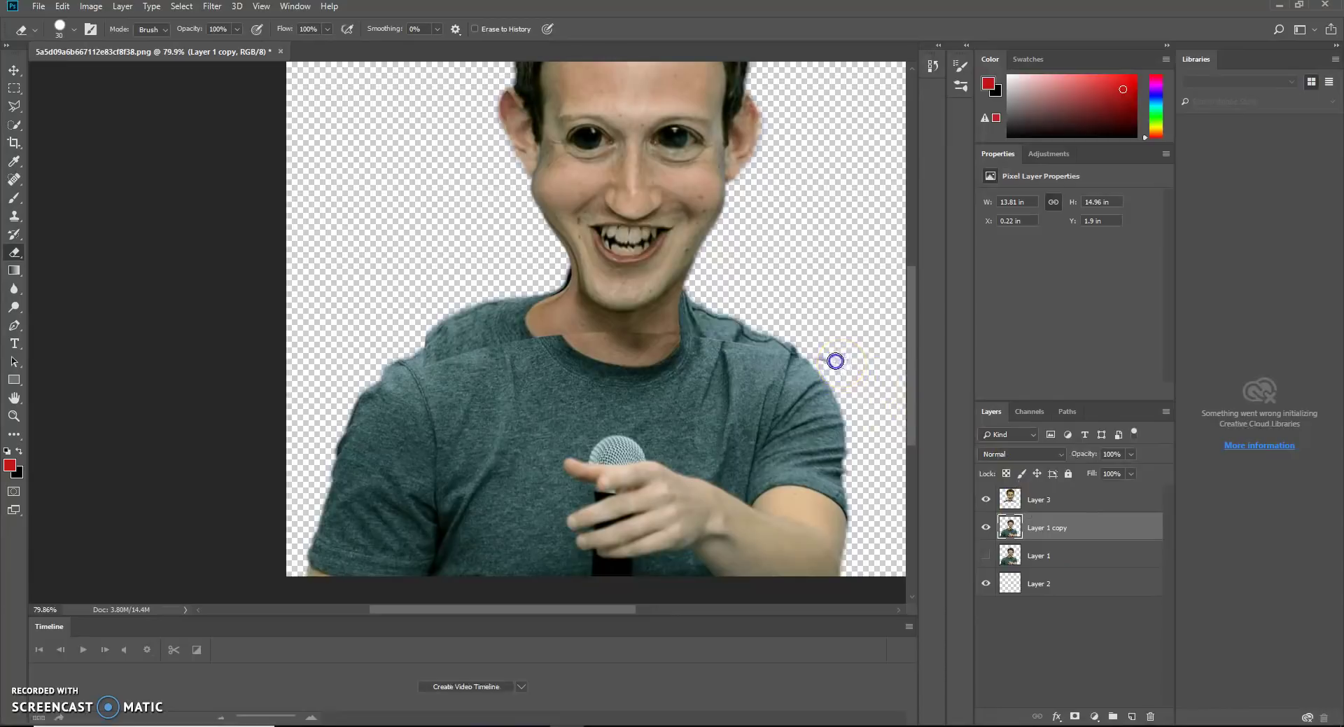
{"action": "left_click", "coordinate": [1036, 495]}
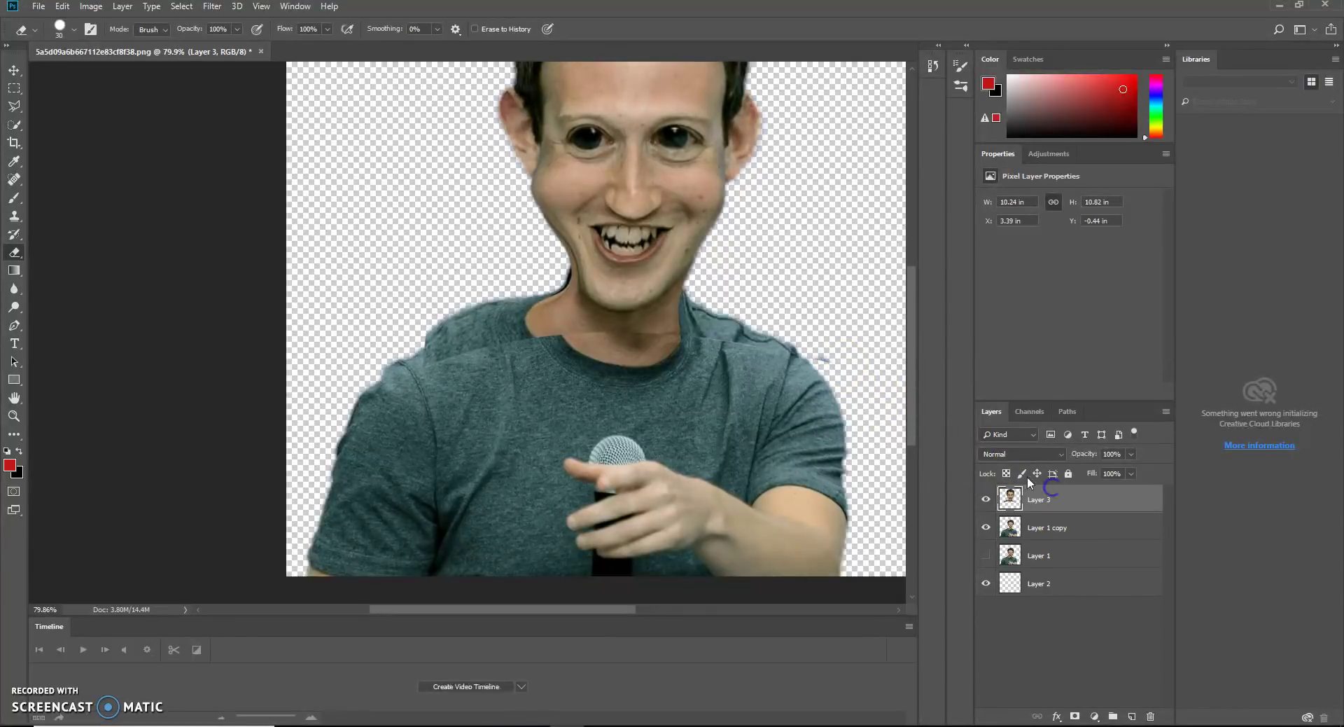
{"action": "mouse_move", "coordinate": [823, 355]}
{"action": "left_mouse_down"}
{"action": "mouse_move", "coordinate": [702, 303]}
{"action": "mouse_move", "coordinate": [477, 294]}
{"action": "mouse_move", "coordinate": [408, 327]}
{"action": "mouse_move", "coordinate": [440, 331]}
{"action": "left_mouse_up"}
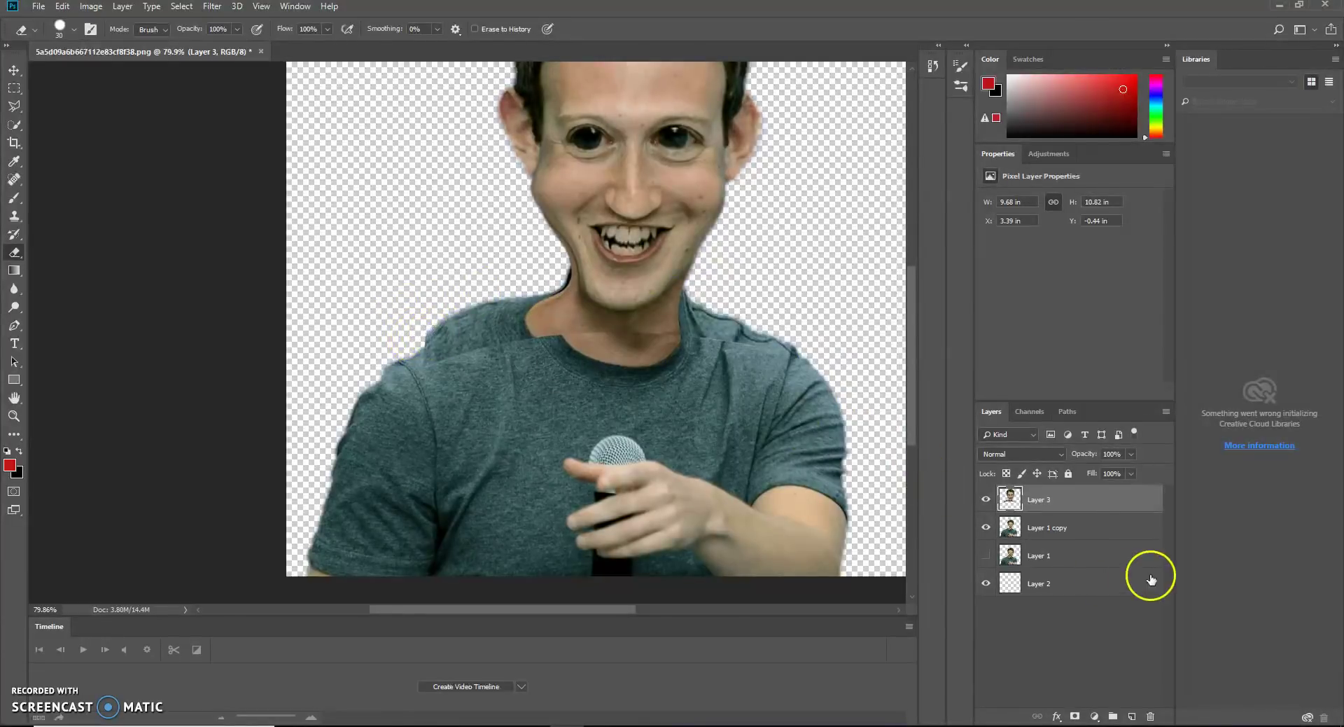
Step: Warp Layer 3 again, pulling its lower-left corner down and outward to match the shirt's shoulder, and apply the warp
{"action": "left_click", "coordinate": [1052, 499]}
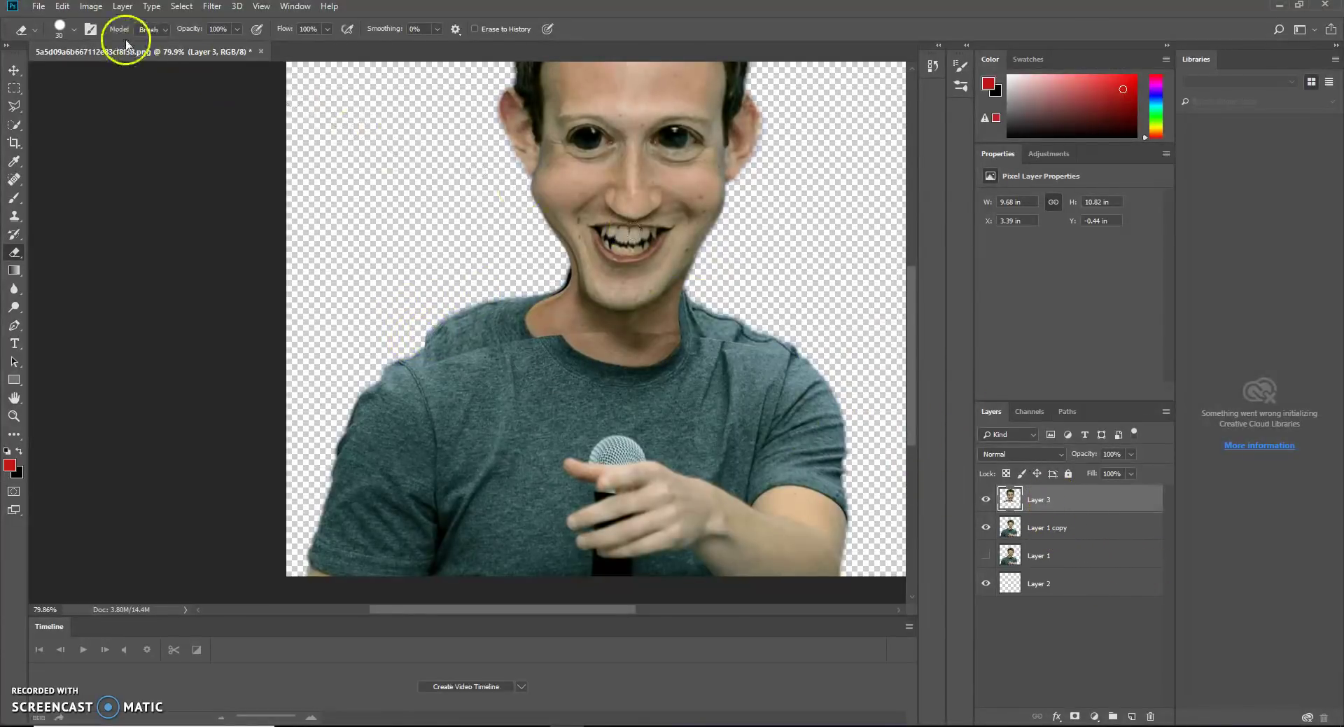
{"action": "left_click", "coordinate": [91, 7]}
{"action": "mouse_move", "coordinate": [62, 6]}
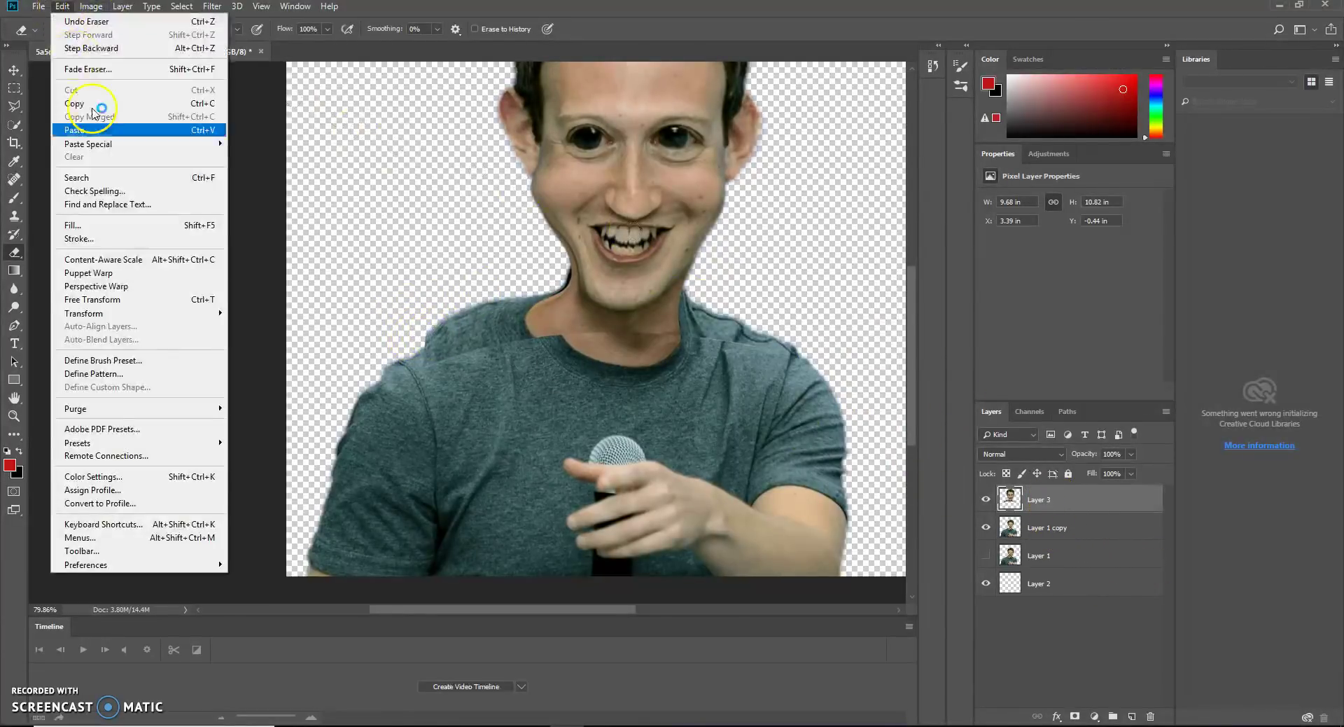
{"action": "mouse_move", "coordinate": [133, 313]}
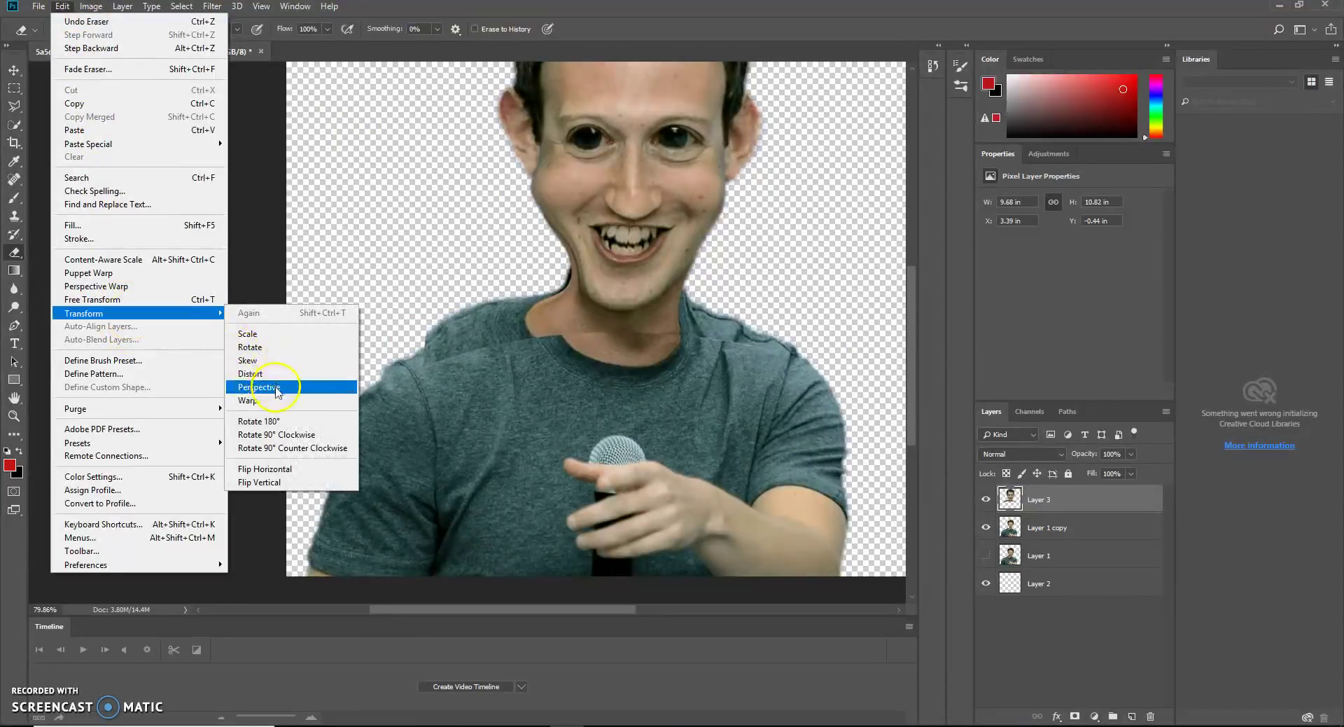
{"action": "left_click", "coordinate": [248, 401]}
{"action": "left_click_drag", "start_coordinate": [424, 366], "coordinate": [406, 407]}
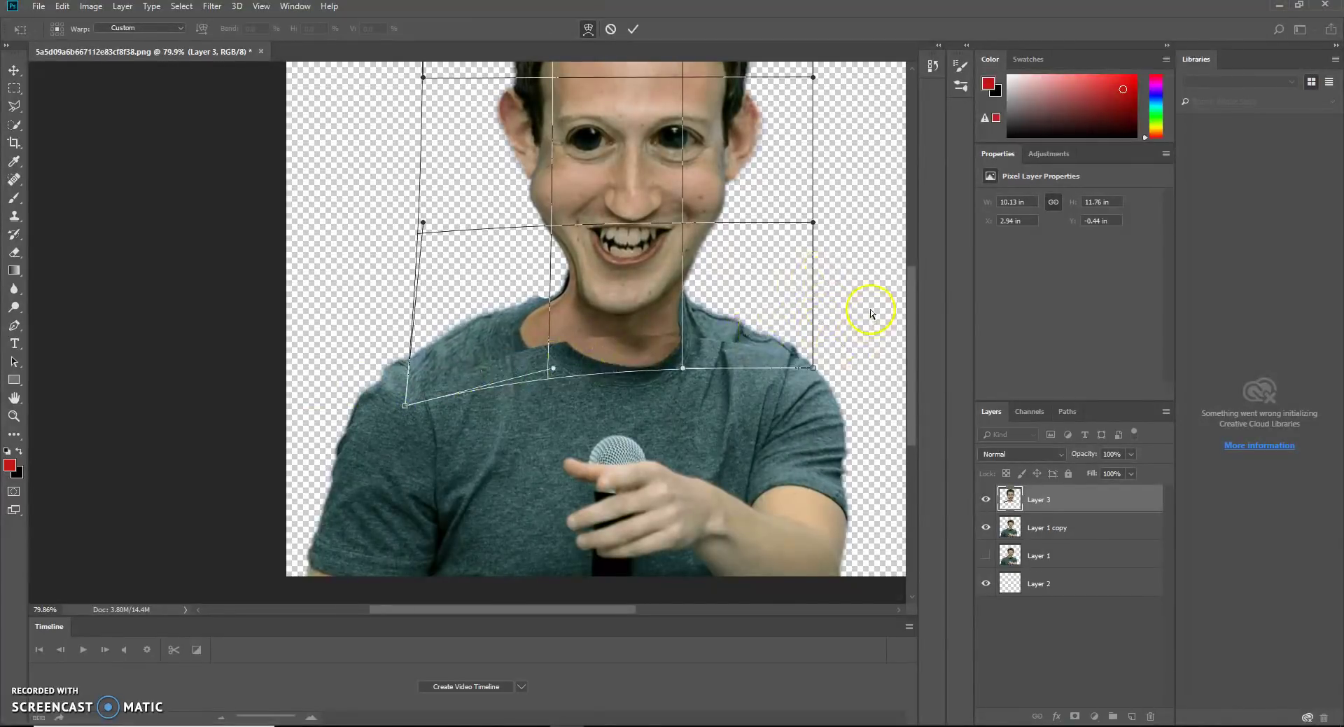
{"action": "left_click", "coordinate": [633, 29]}
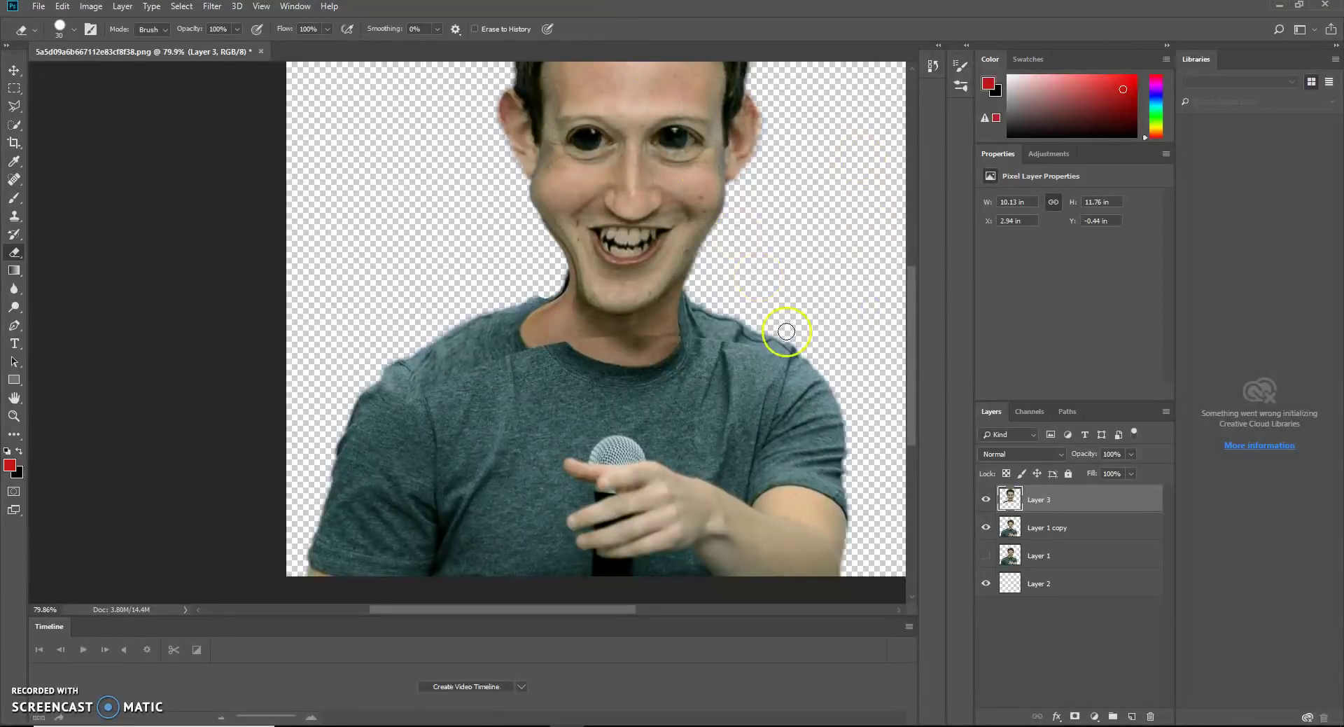
Step: Erase the excess skin on Layer 3 where the neck overlaps the shirt collar
{"action": "scroll", "coordinate": [786, 324], "scroll_direction": "up", "scroll_amount": 2}
{"action": "scroll", "coordinate": [790, 338], "scroll_direction": "up", "scroll_amount": 1}
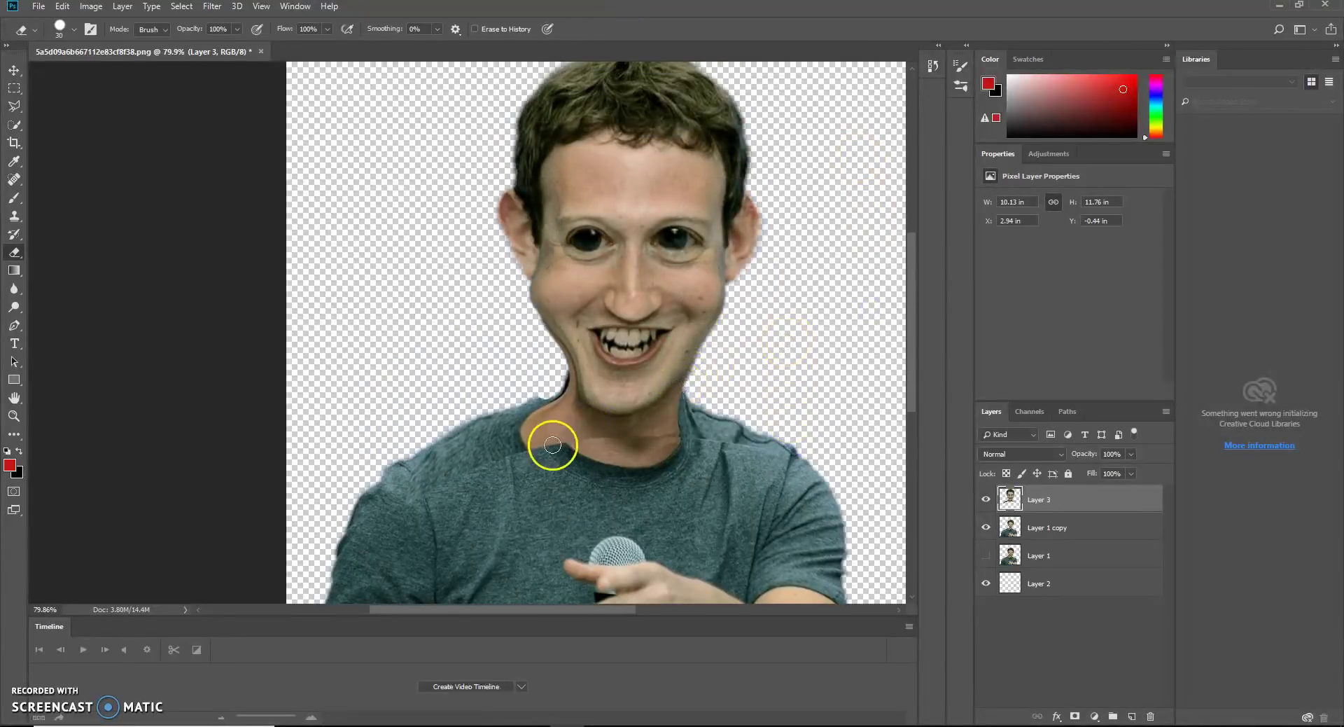
{"action": "mouse_move", "coordinate": [538, 438]}
{"action": "left_mouse_down"}
{"action": "mouse_move", "coordinate": [531, 411]}
{"action": "mouse_move", "coordinate": [582, 451]}
{"action": "mouse_move", "coordinate": [513, 434]}
{"action": "left_mouse_up"}
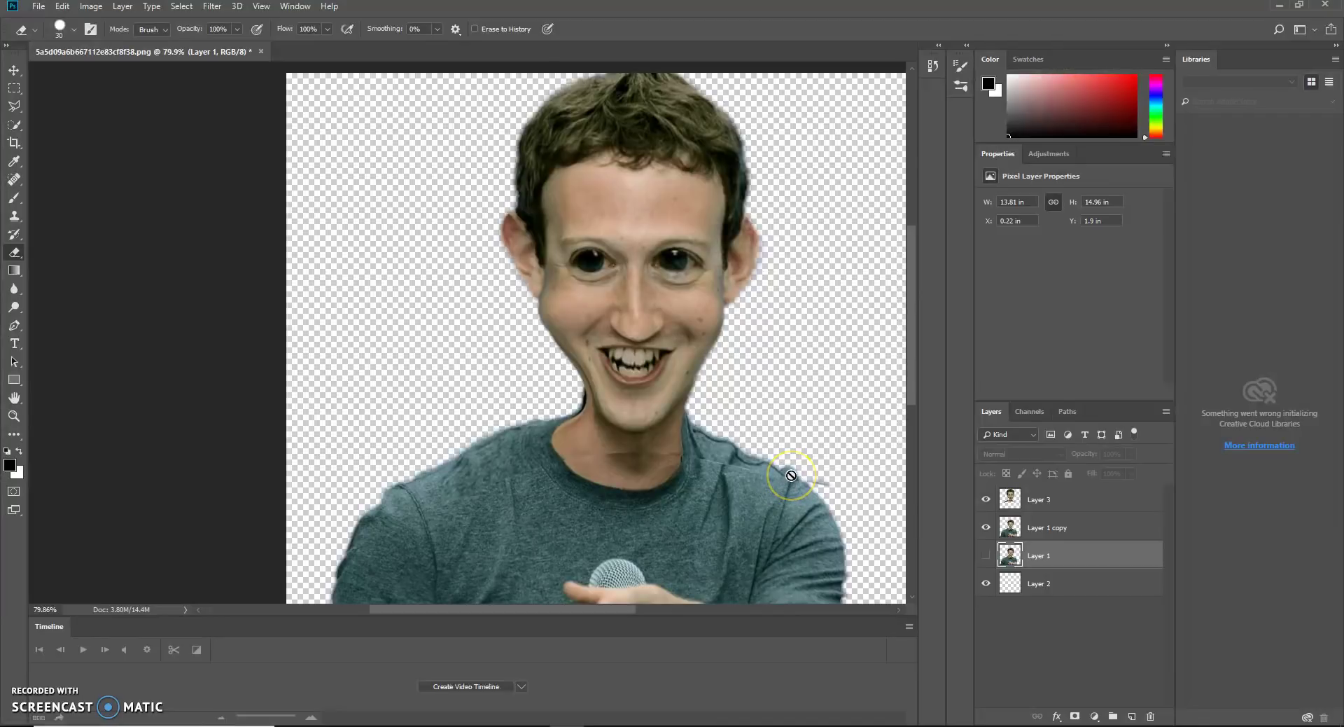
Step: Add a new layer above Layer 1 and fill it with white using the Paint Bucket
{"action": "left_click", "coordinate": [1132, 717]}
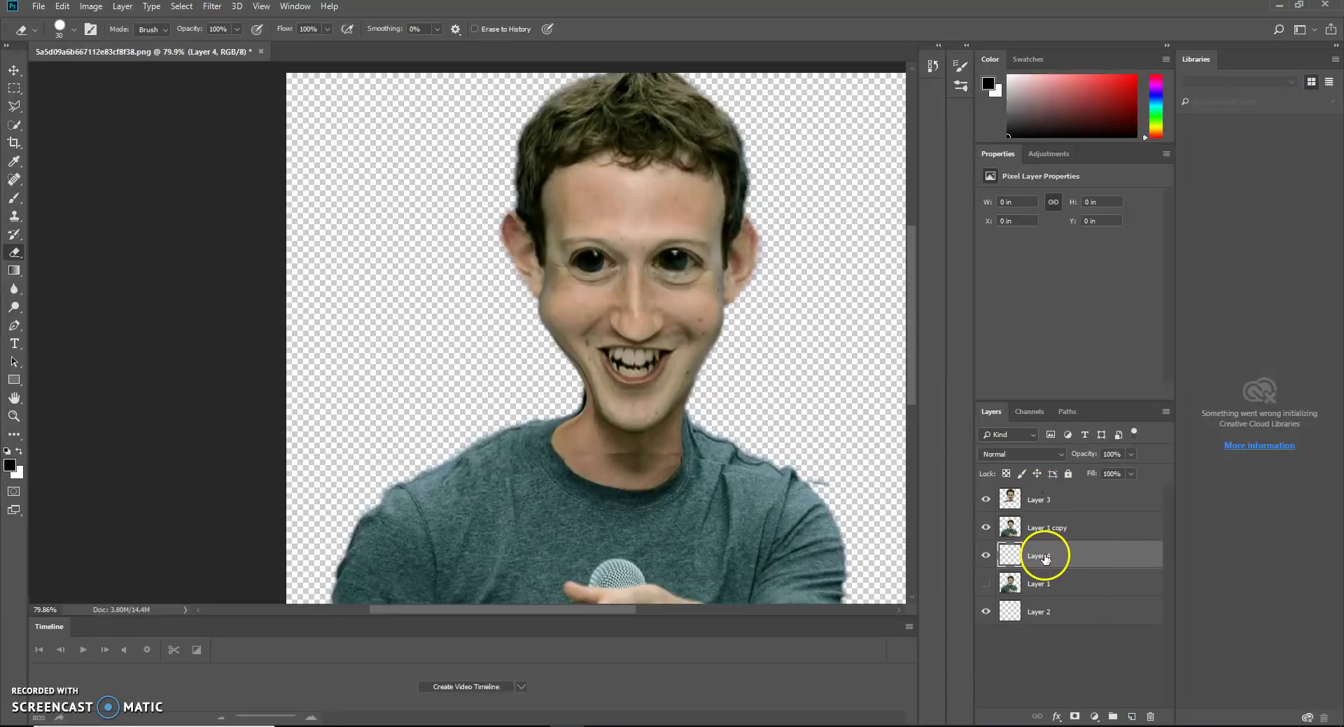
{"action": "left_click", "coordinate": [18, 451]}
{"action": "left_click", "coordinate": [14, 270]}
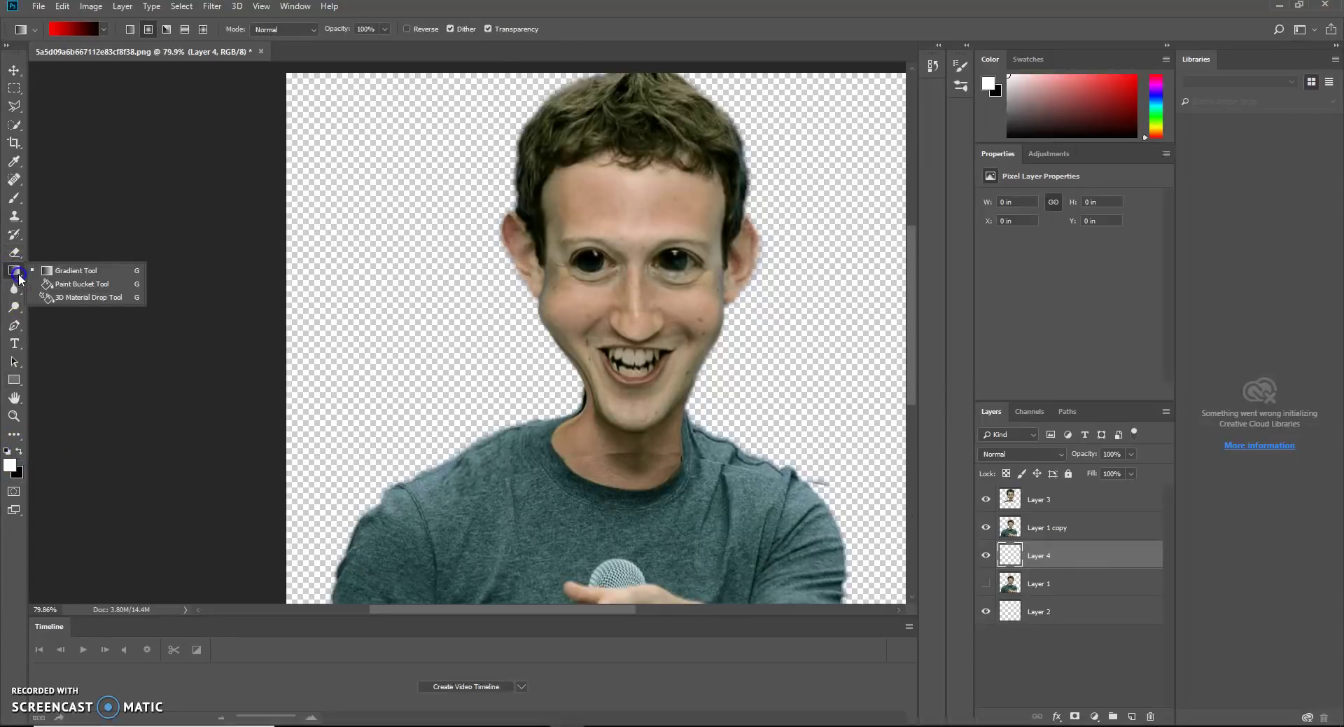
{"action": "left_click", "coordinate": [61, 283]}
{"action": "left_click", "coordinate": [354, 270]}
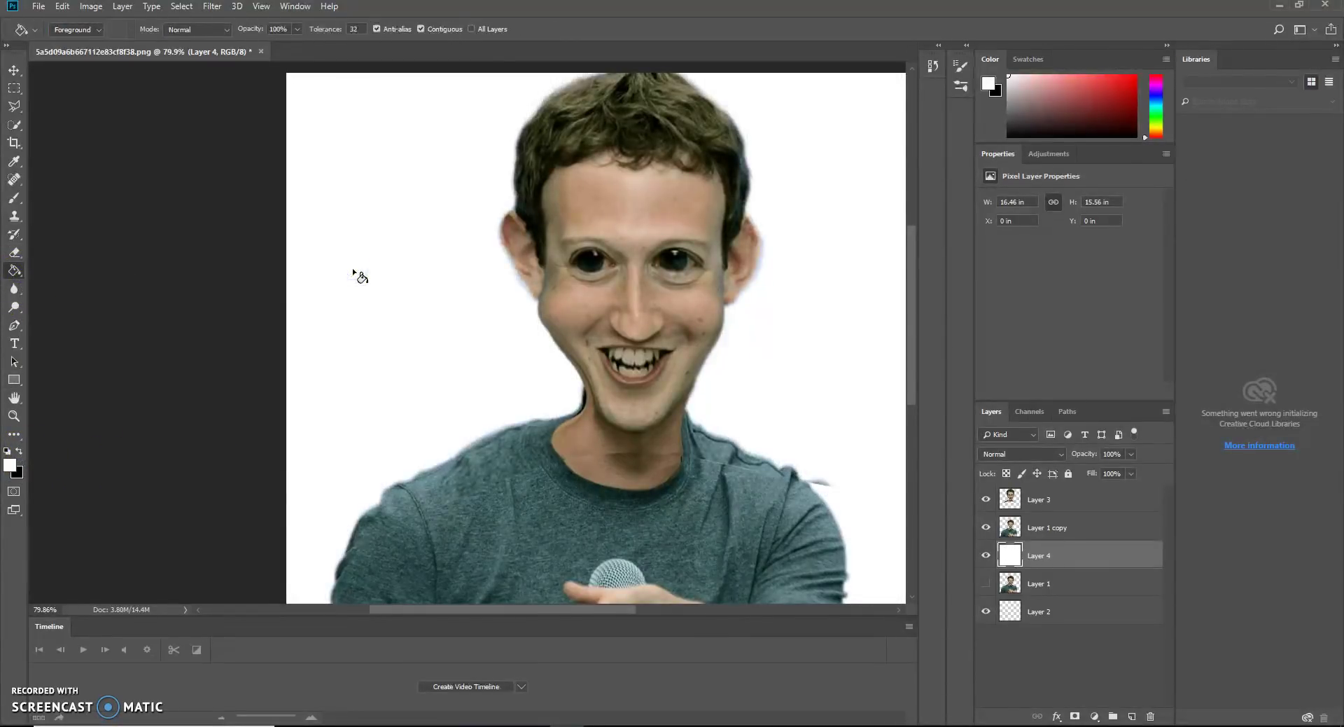
Step: Add a radial Gradient Overlay to Layer 4 and reverse it so red surrounds a clear centre
{"action": "double_click", "coordinate": [1128, 560]}
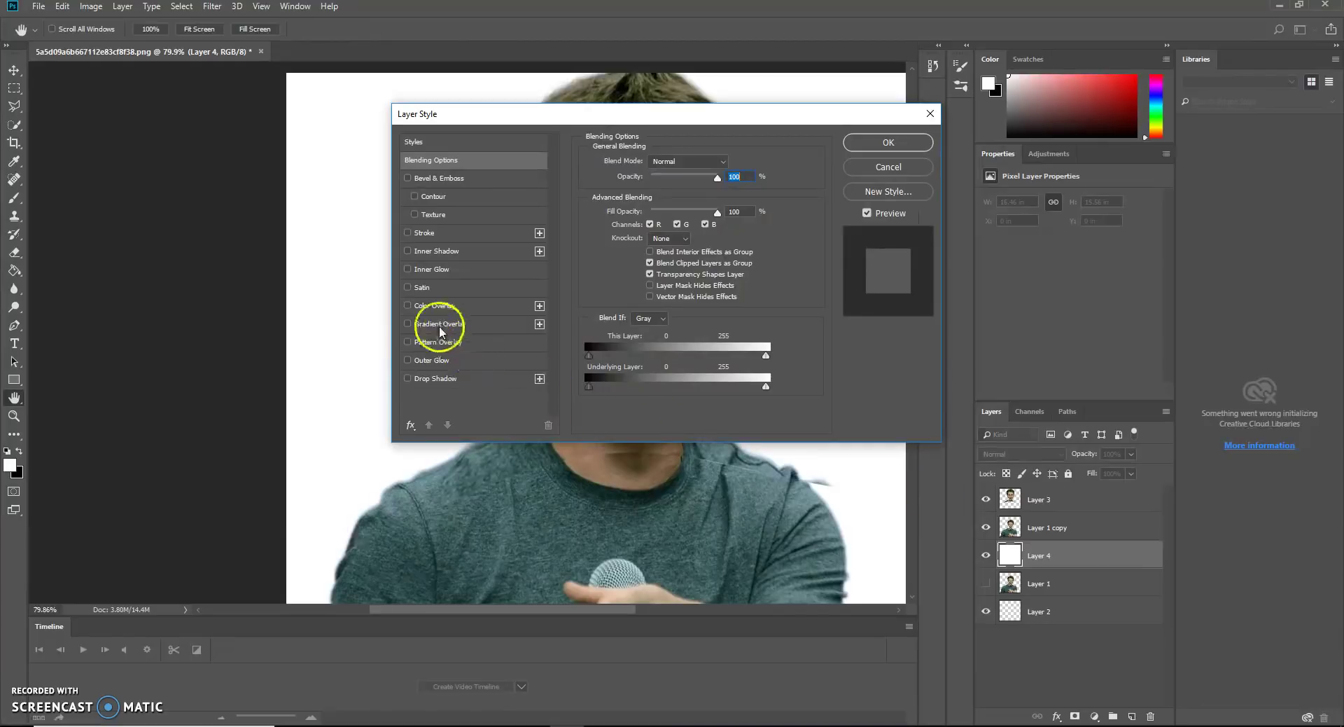
{"action": "left_click", "coordinate": [439, 324]}
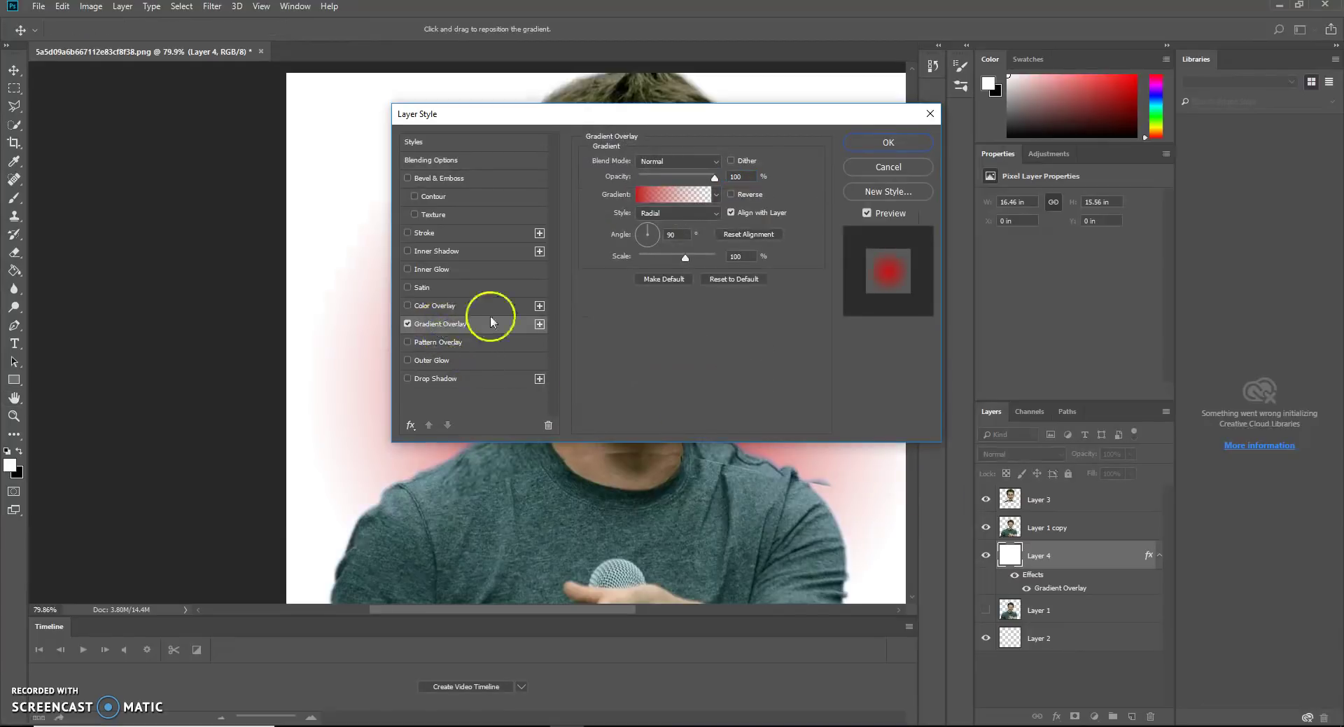
{"action": "left_click_drag", "start_coordinate": [707, 119], "coordinate": [1023, 231]}
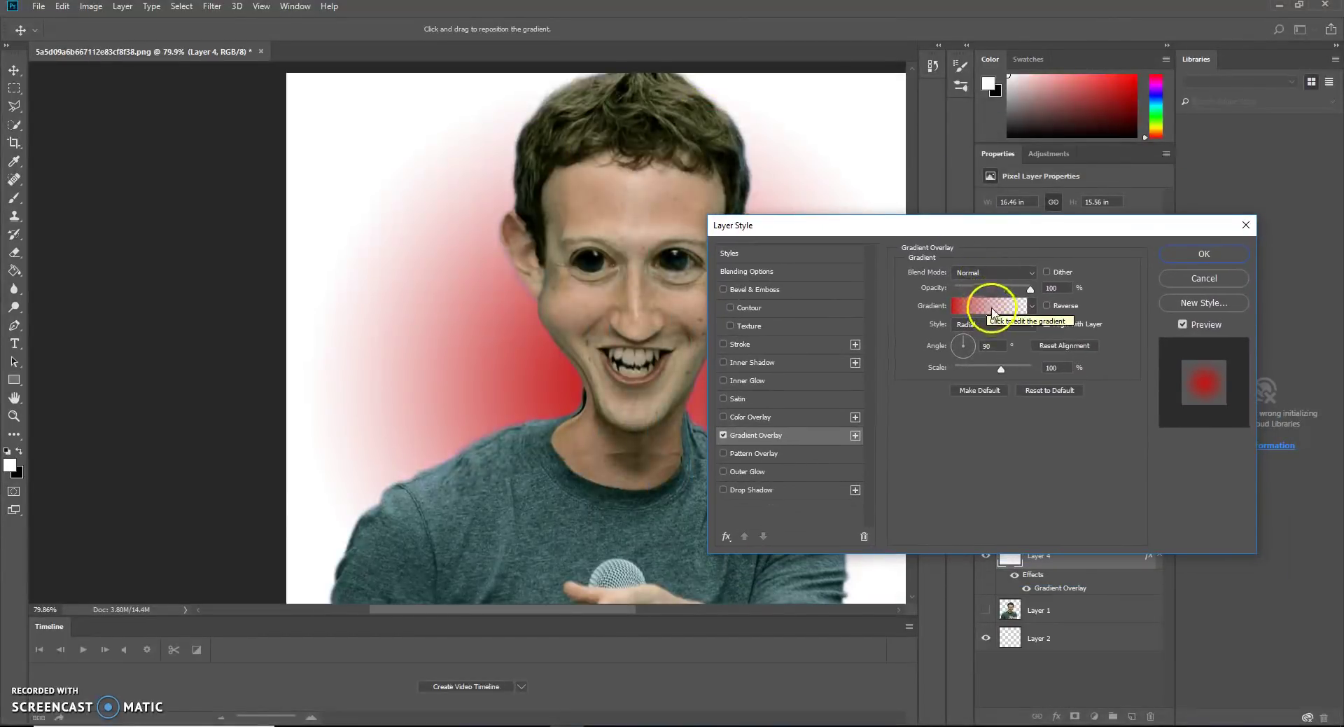
{"action": "left_click", "coordinate": [1047, 306]}
Step: Move the overlay gradient's transparent stop to 56% and its end red stop inward, and apply the layer style
{"action": "left_click", "coordinate": [973, 306]}
{"action": "left_click", "coordinate": [914, 332]}
{"action": "left_click_drag", "start_coordinate": [920, 297], "coordinate": [843, 299]}
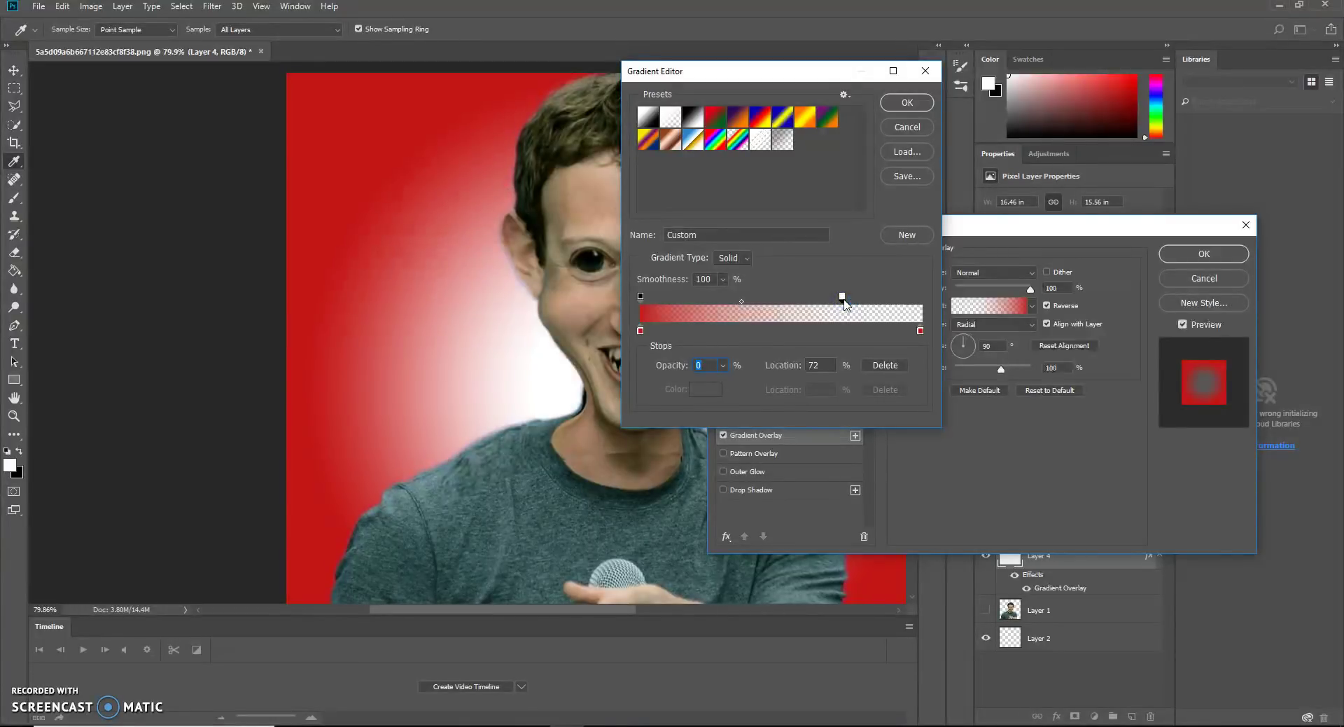
{"action": "left_click_drag", "start_coordinate": [918, 331], "coordinate": [905, 334]}
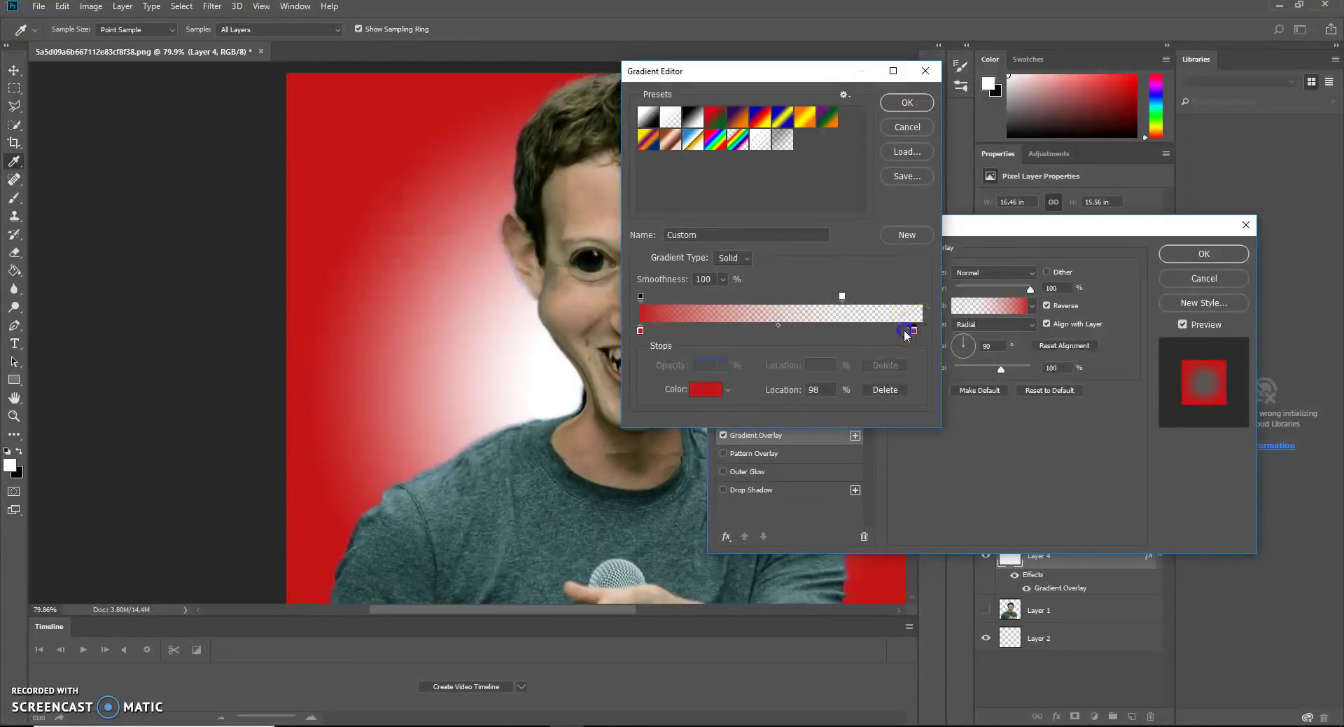
{"action": "left_click_drag", "start_coordinate": [842, 297], "coordinate": [798, 297]}
{"action": "left_click", "coordinate": [908, 104]}
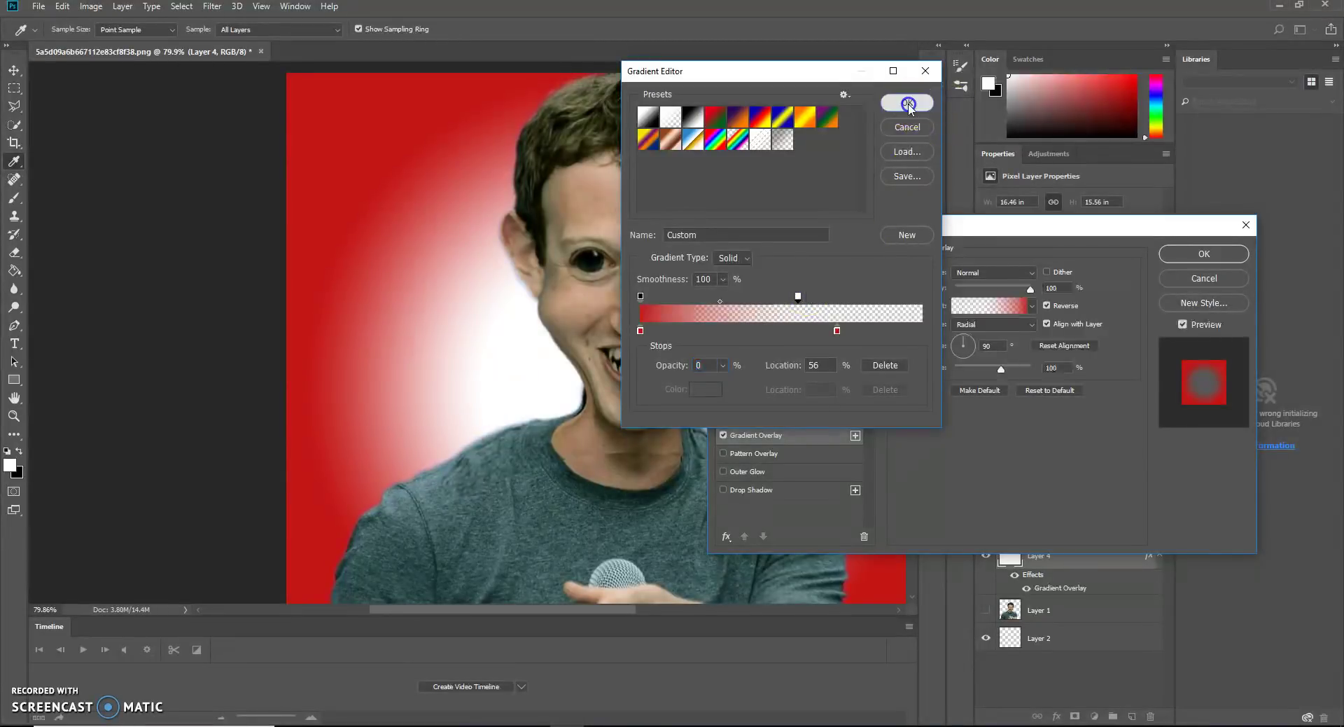
{"action": "left_click", "coordinate": [1202, 253]}
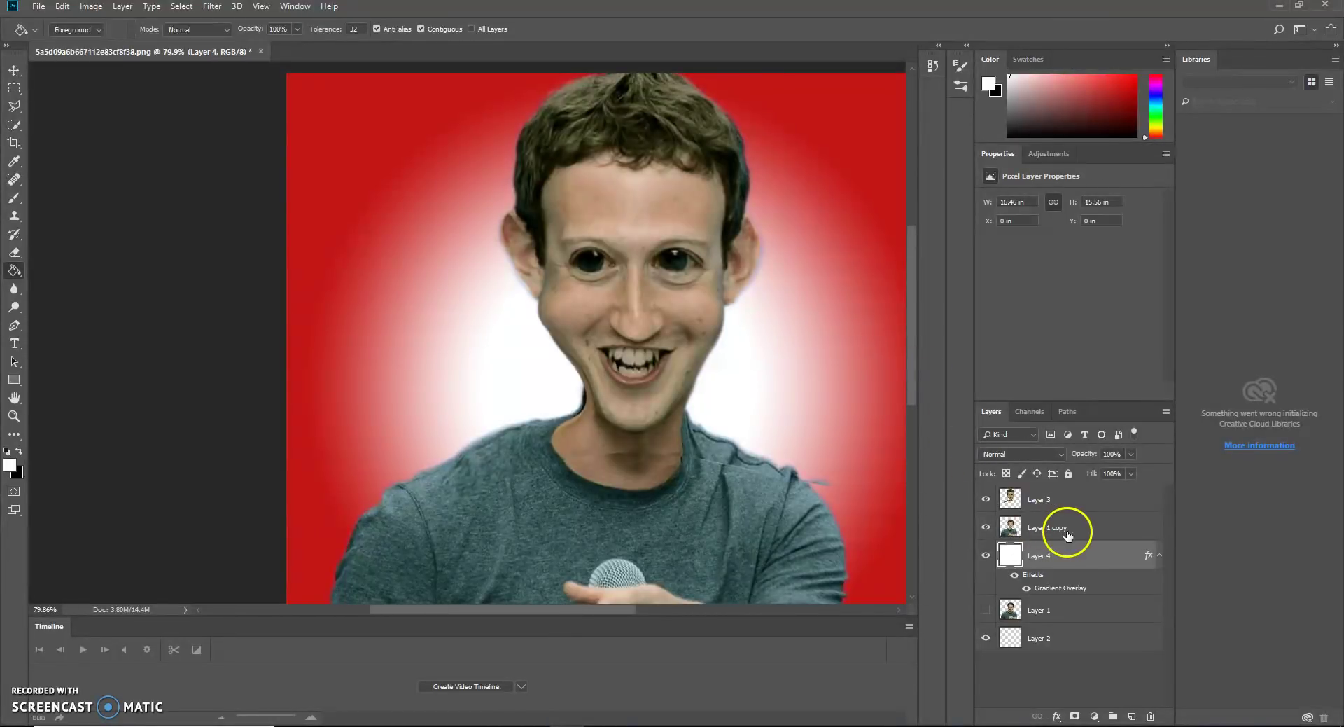
Step: Add a new layer at the top of the stack and place a merged copy of the visible artwork on it
{"action": "left_click", "coordinate": [1132, 716]}
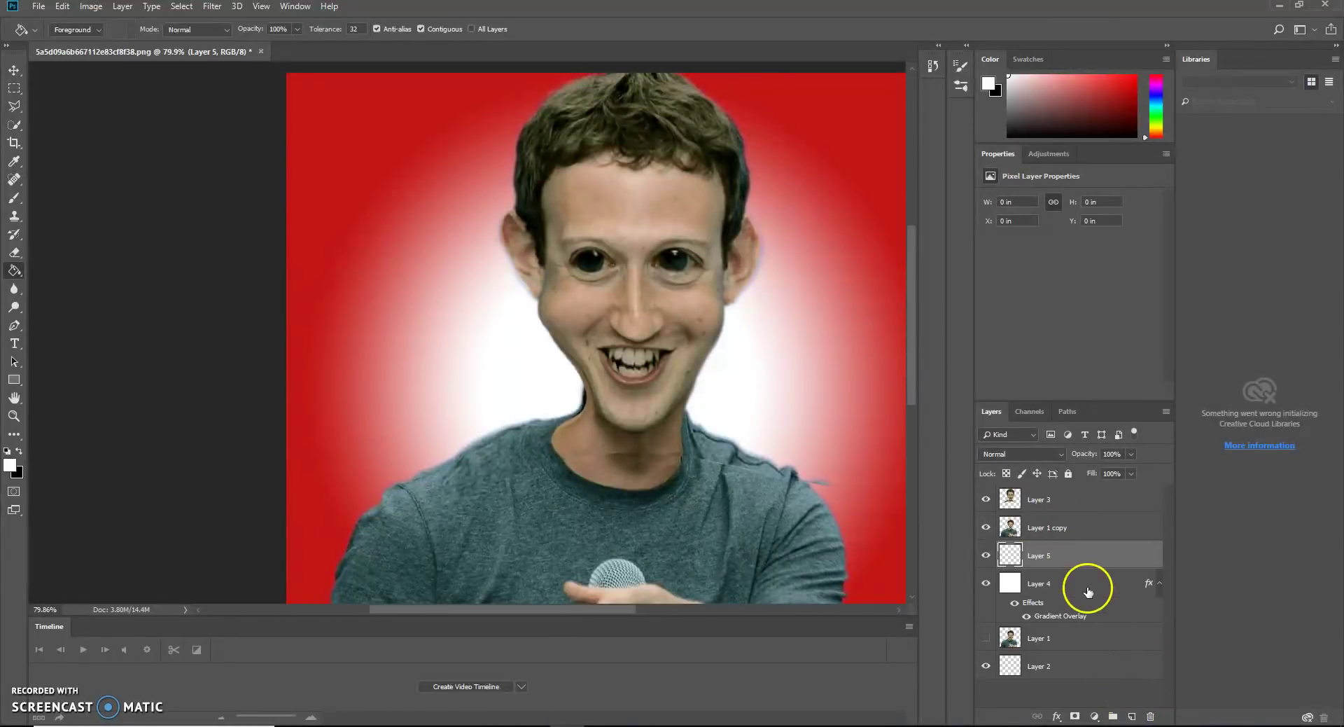
{"action": "left_click_drag", "start_coordinate": [1085, 553], "coordinate": [1079, 497]}
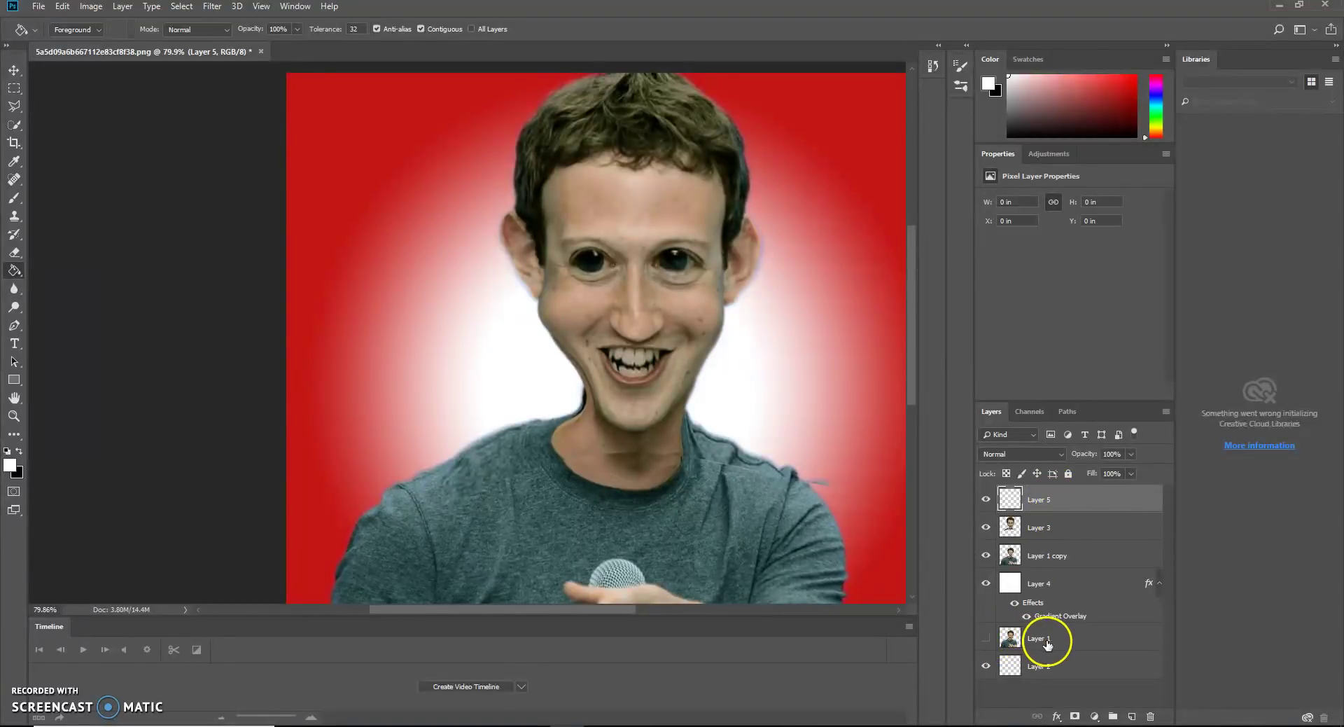
{"action": "right_click", "coordinate": [1063, 498]}
{"action": "right_click", "coordinate": [1070, 499]}
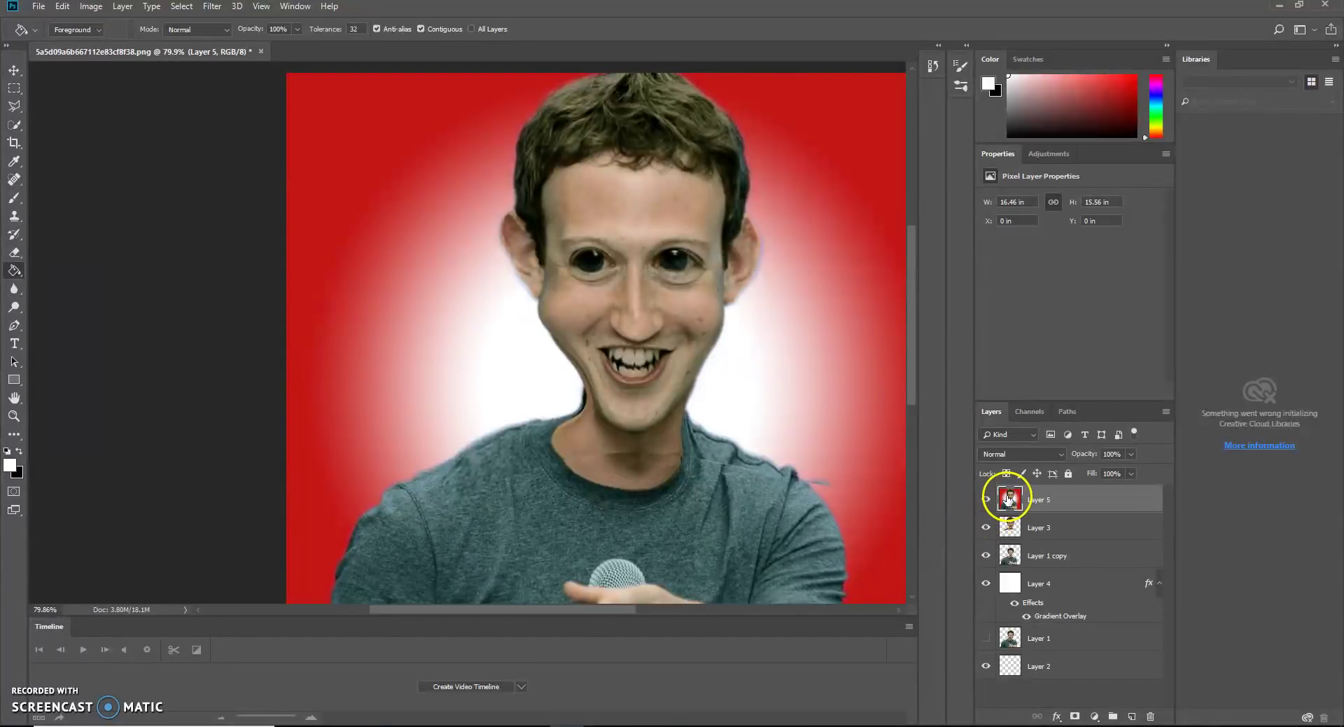
{"action": "left_click", "coordinate": [1085, 499]}
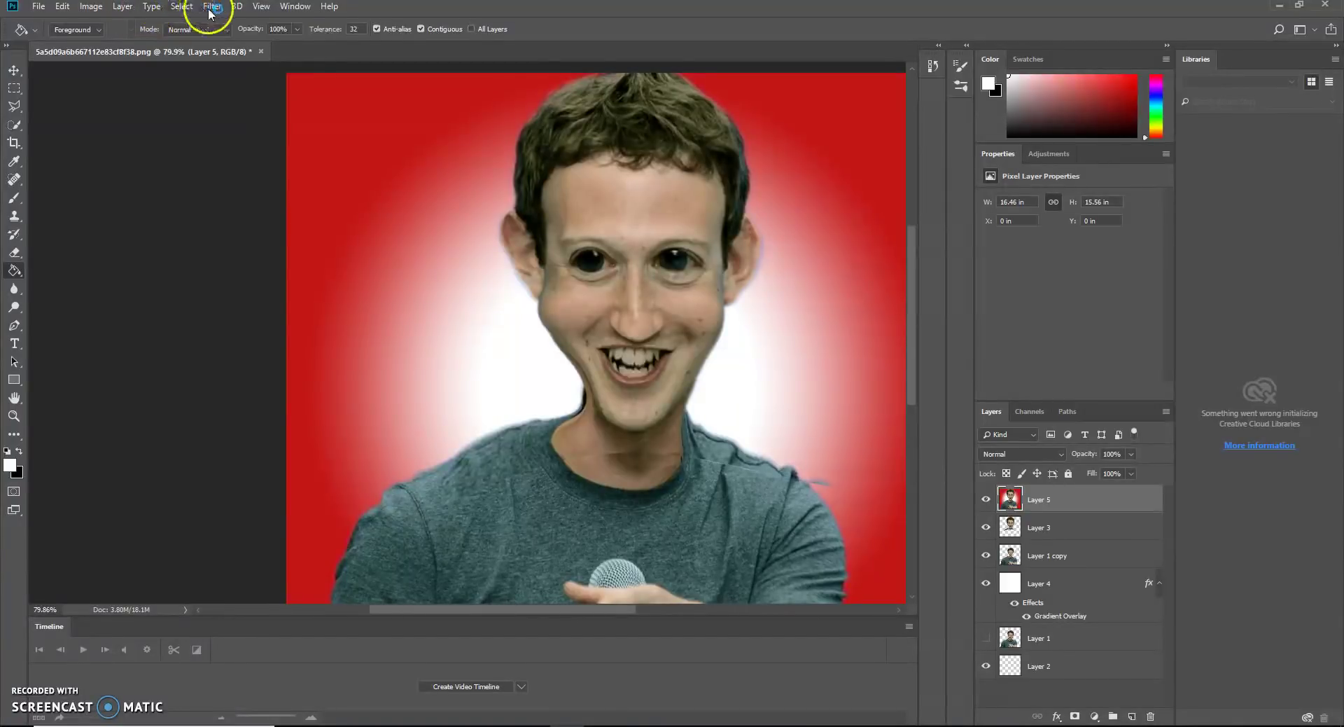
Step: Start a Shadows/Highlights adjustment on Layer 5 with all options shown and set the shadows amount to 0%
{"action": "left_click", "coordinate": [91, 6]}
{"action": "mouse_move", "coordinate": [116, 43]}
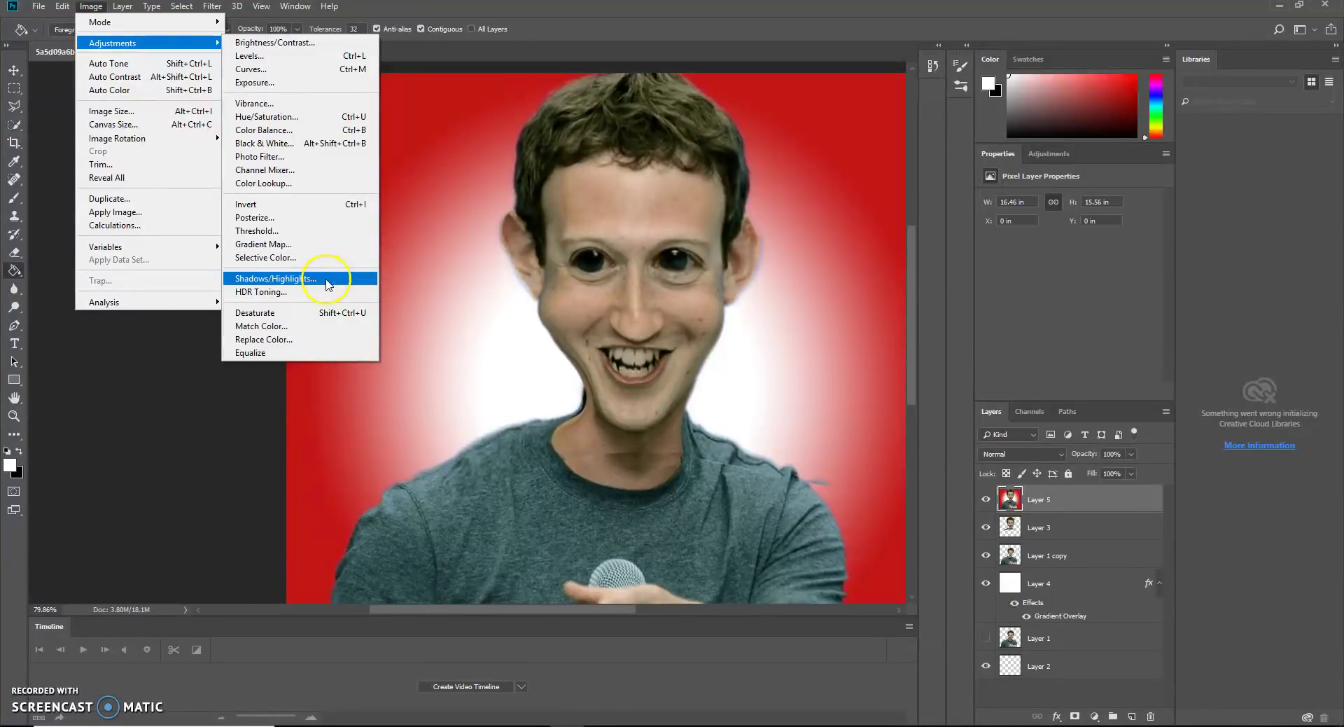
{"action": "left_click", "coordinate": [326, 280]}
{"action": "left_click_drag", "start_coordinate": [627, 180], "coordinate": [702, 190]}
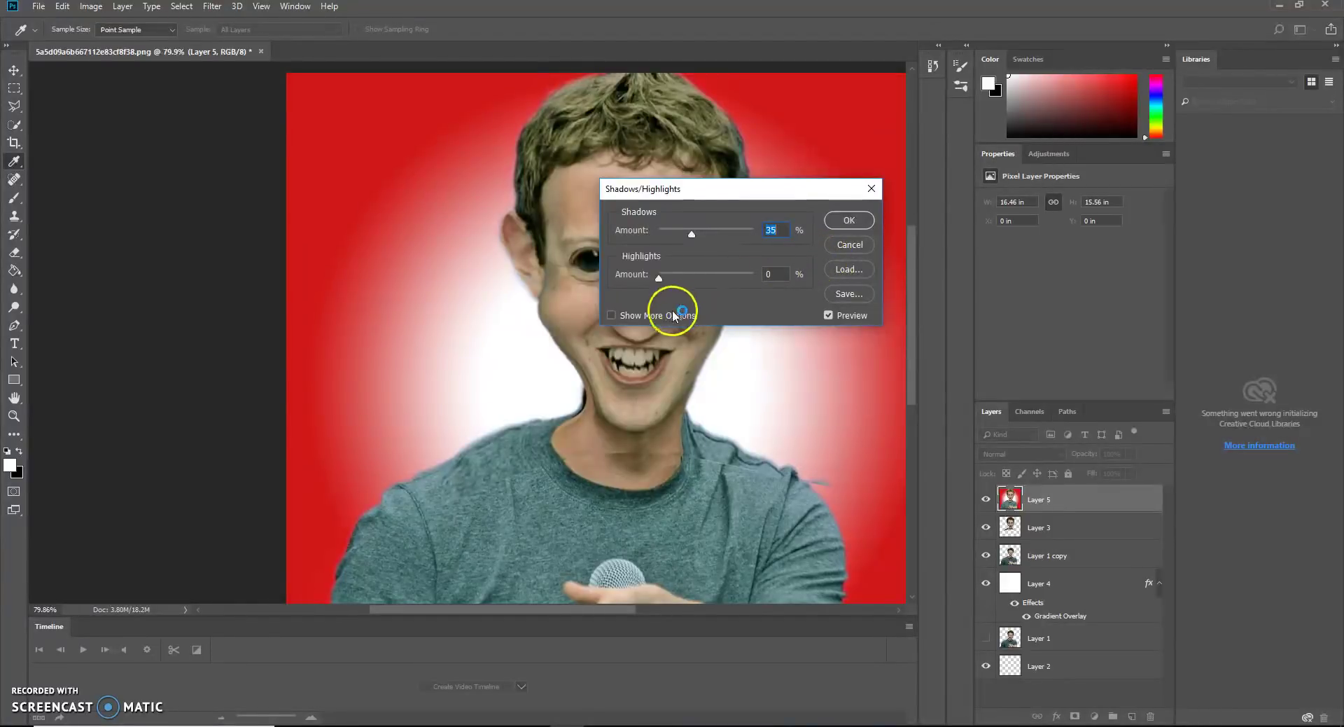
{"action": "left_click", "coordinate": [612, 316]}
{"action": "left_click_drag", "start_coordinate": [749, 196], "coordinate": [1076, 194]}
{"action": "left_click_drag", "start_coordinate": [1027, 232], "coordinate": [947, 233]}
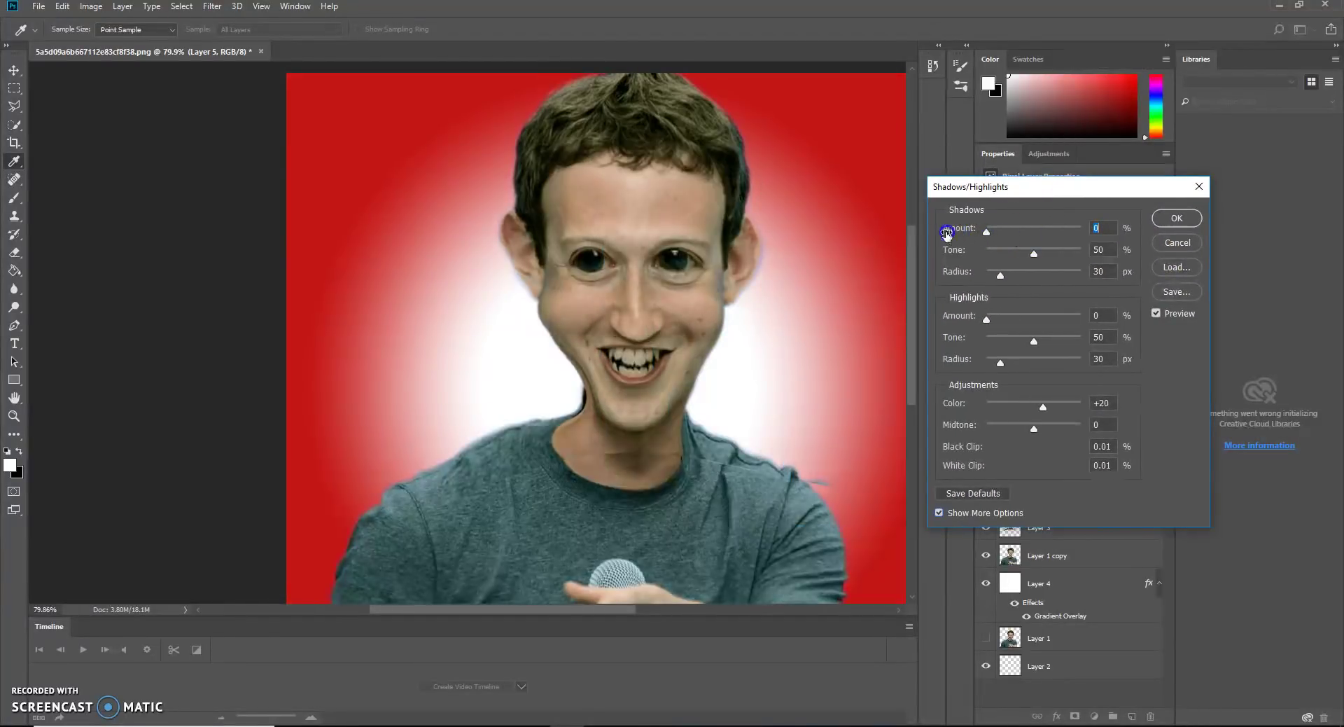
Step: Set the highlights amount to 50% and their radius to 116 px, and apply the adjustment
{"action": "left_click_drag", "start_coordinate": [986, 315], "coordinate": [1036, 318]}
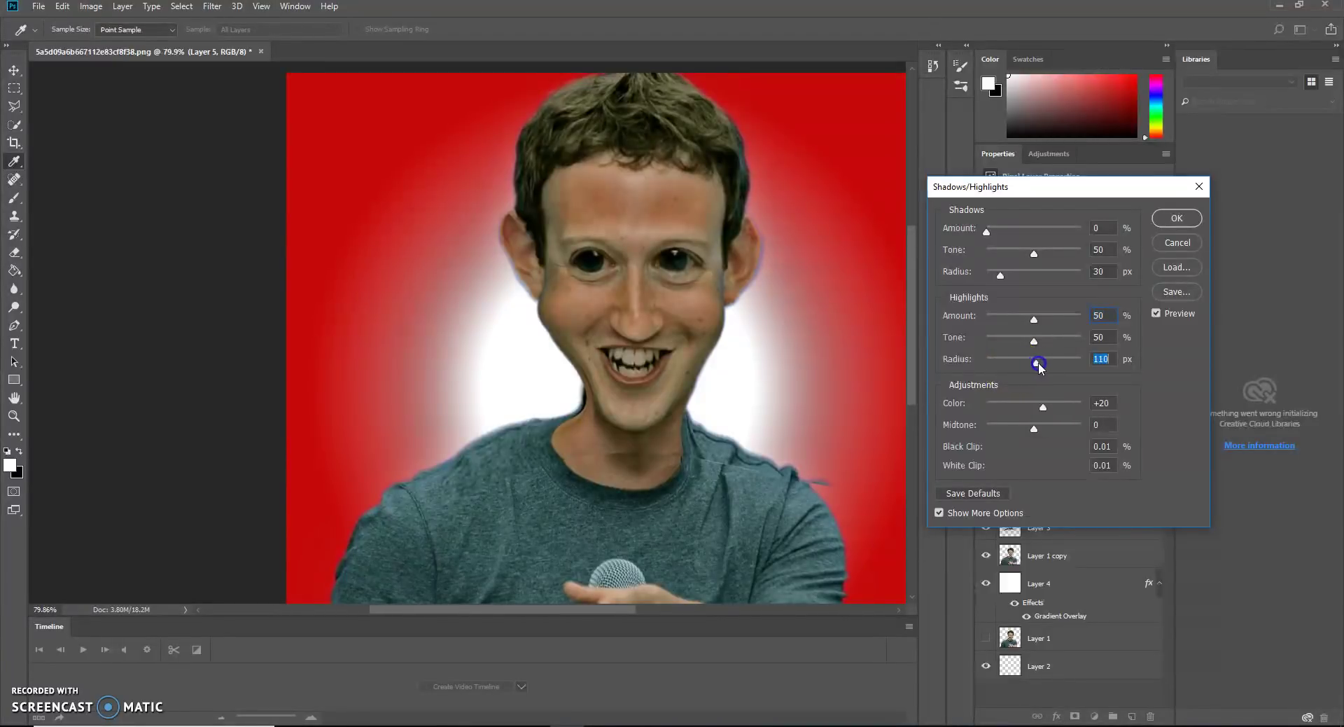
{"action": "left_click_drag", "start_coordinate": [1038, 364], "coordinate": [1044, 364]}
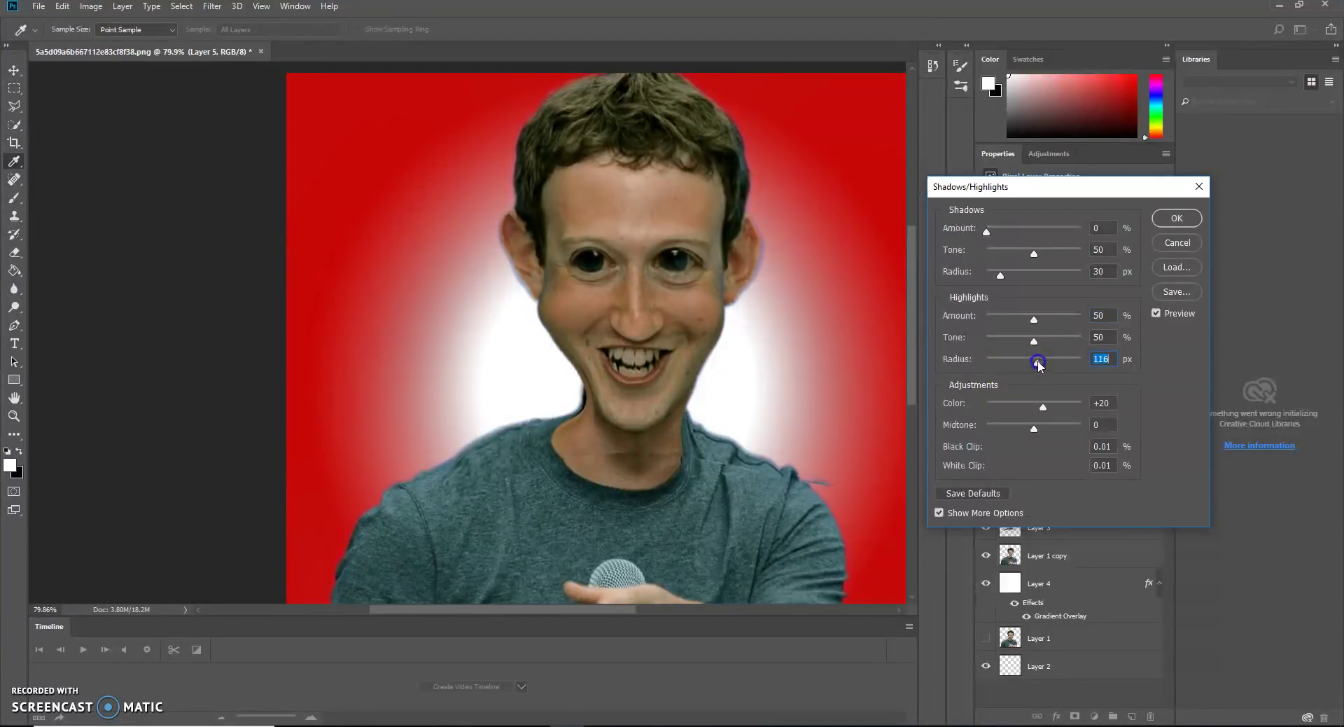
{"action": "left_click", "coordinate": [1175, 219]}
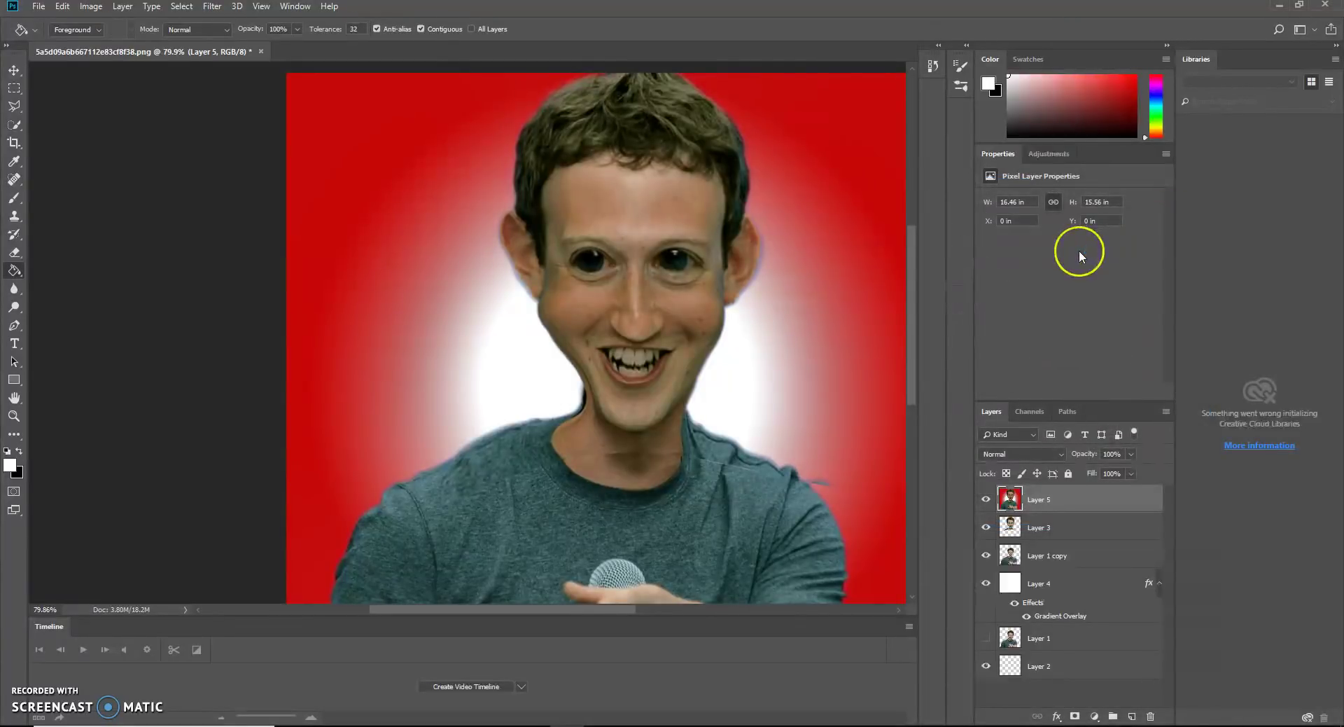
Step: Start the Oil Paint filter on Layer 5 with the canvas preview enabled and set Stylization to 2.4
{"action": "left_click", "coordinate": [264, 7]}
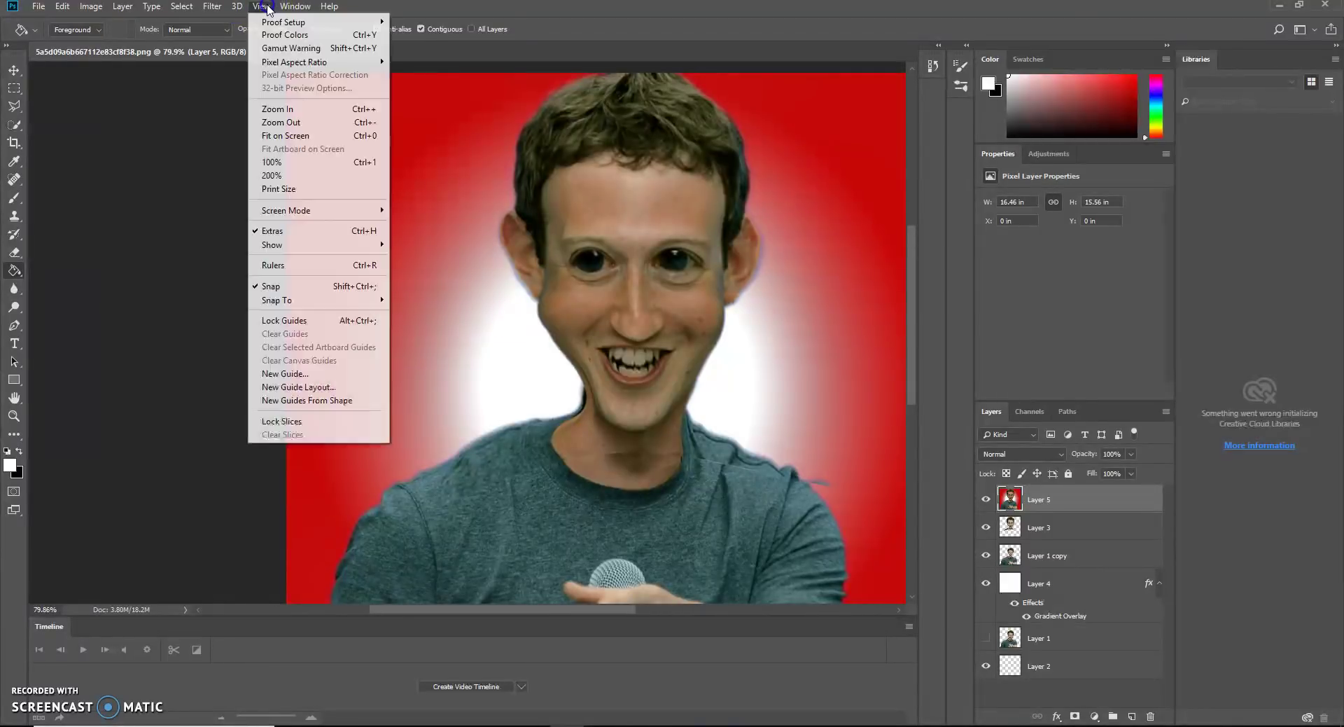
{"action": "left_click", "coordinate": [241, 7]}
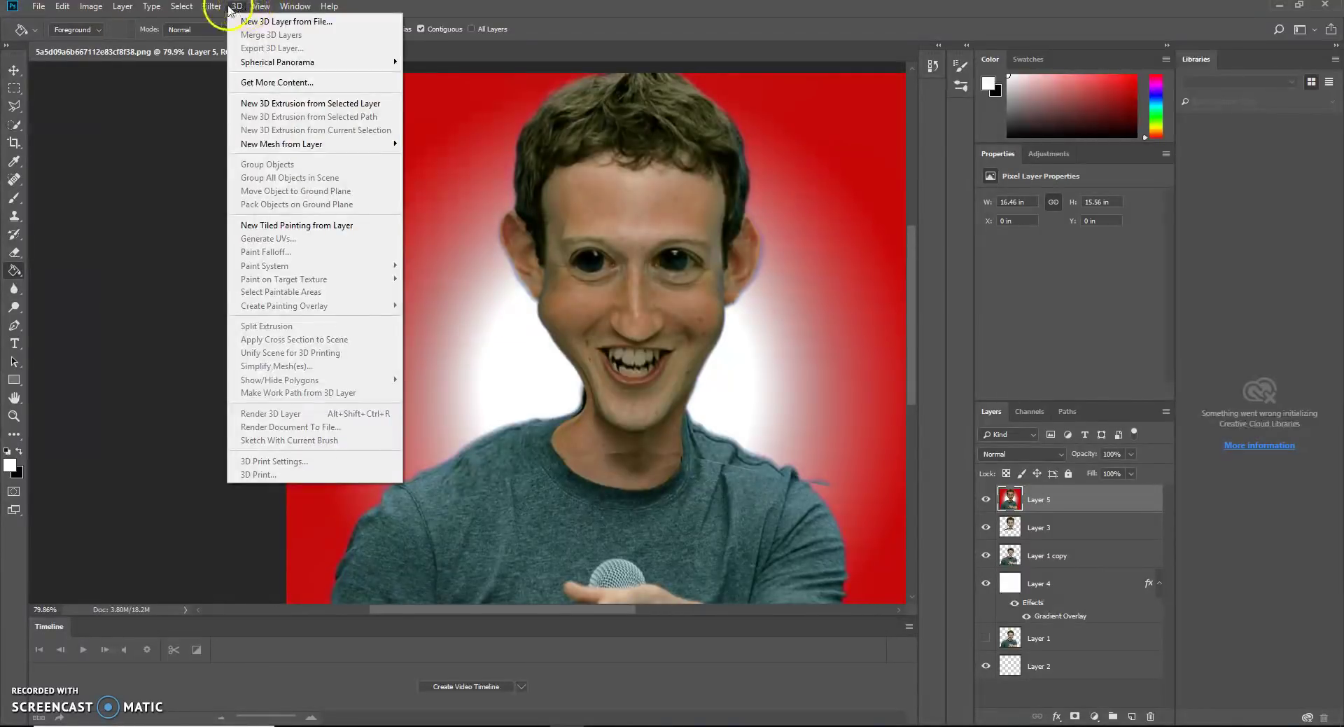
{"action": "left_click", "coordinate": [213, 7]}
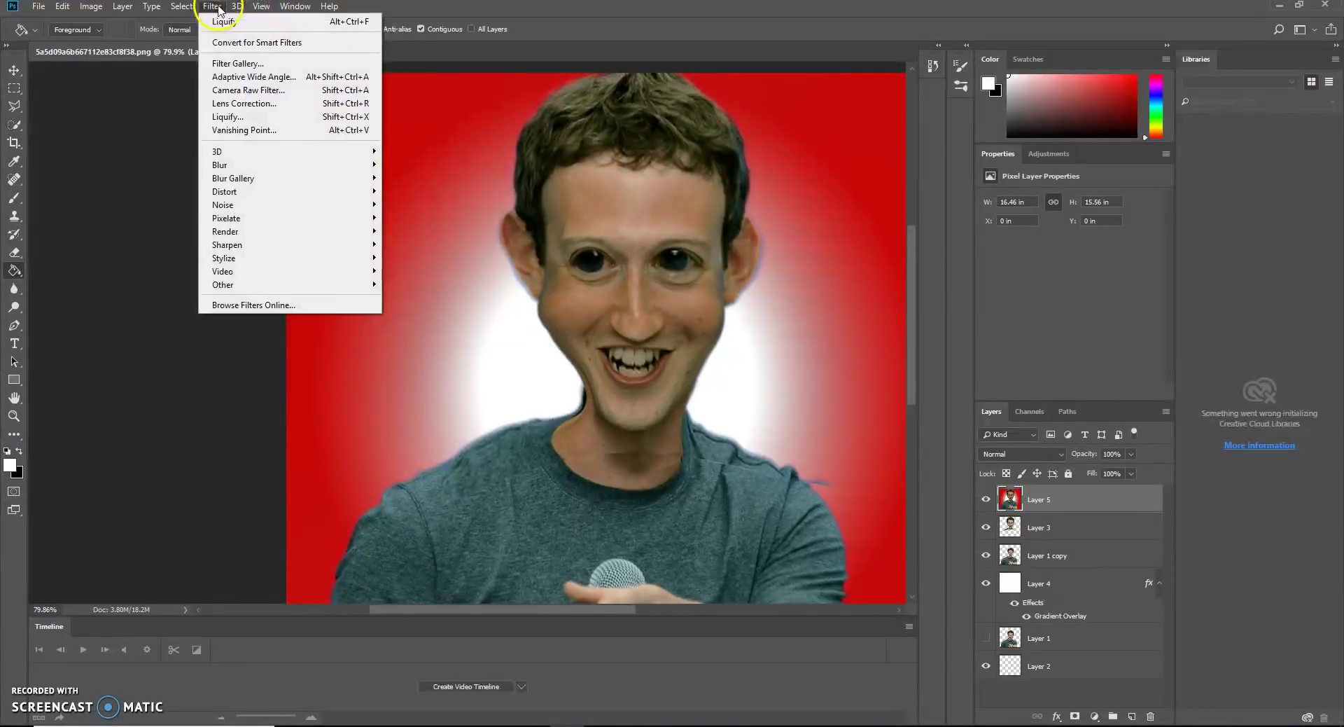
{"action": "left_click", "coordinate": [273, 243]}
{"action": "left_click", "coordinate": [271, 257]}
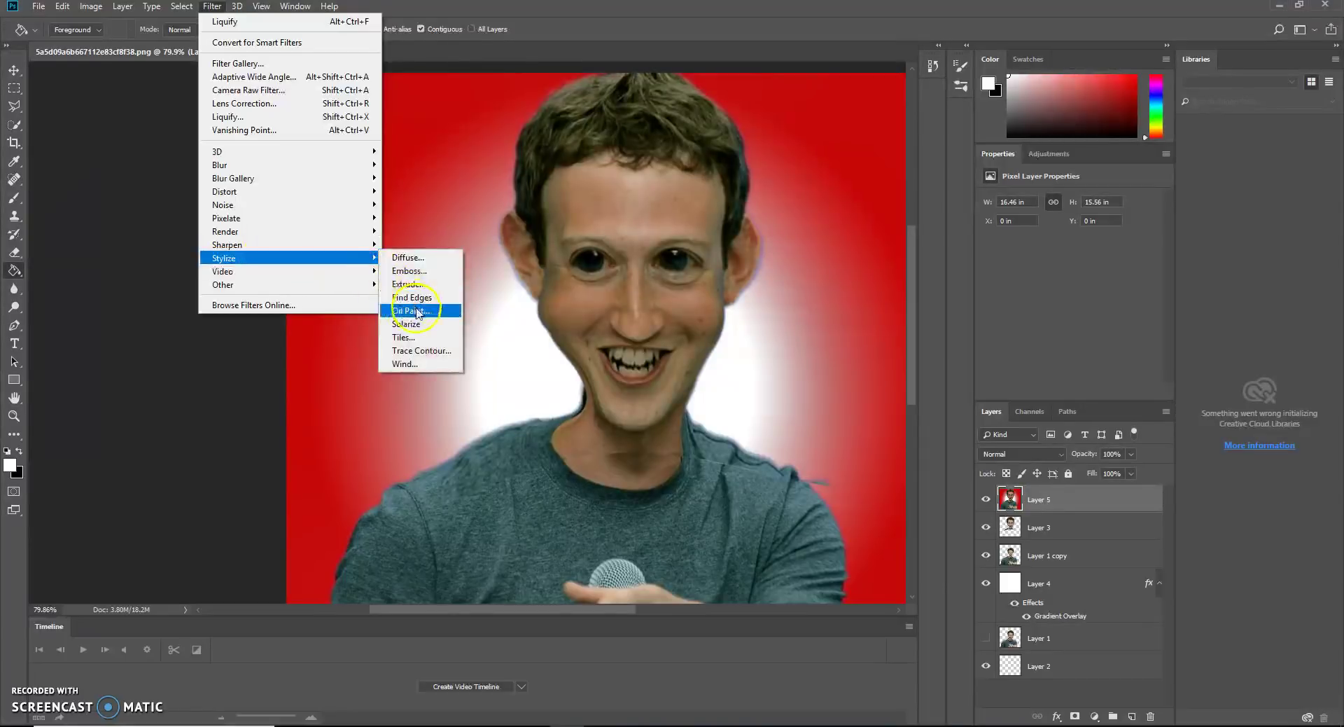
{"action": "left_click", "coordinate": [416, 311]}
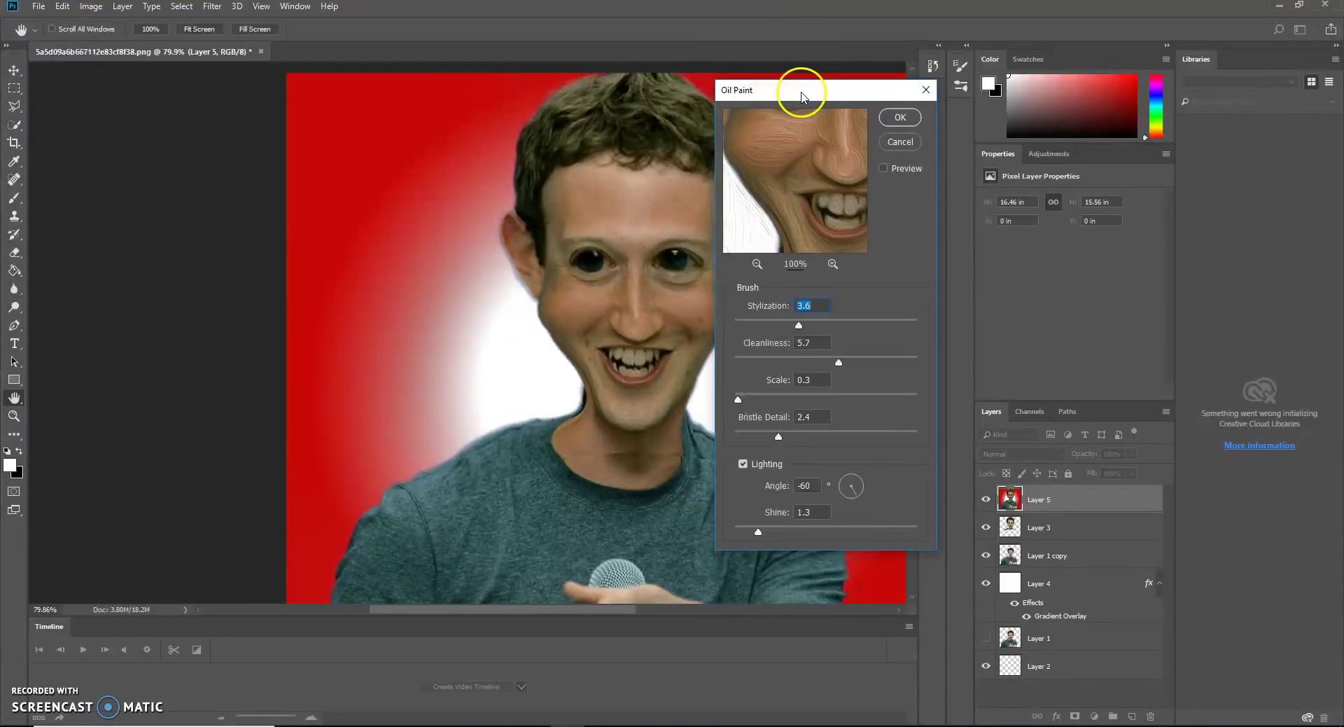
{"action": "left_click_drag", "start_coordinate": [812, 94], "coordinate": [998, 105]}
{"action": "left_click", "coordinate": [1069, 179]}
{"action": "left_click", "coordinate": [1012, 312]}
{"action": "left_click", "coordinate": [985, 336]}
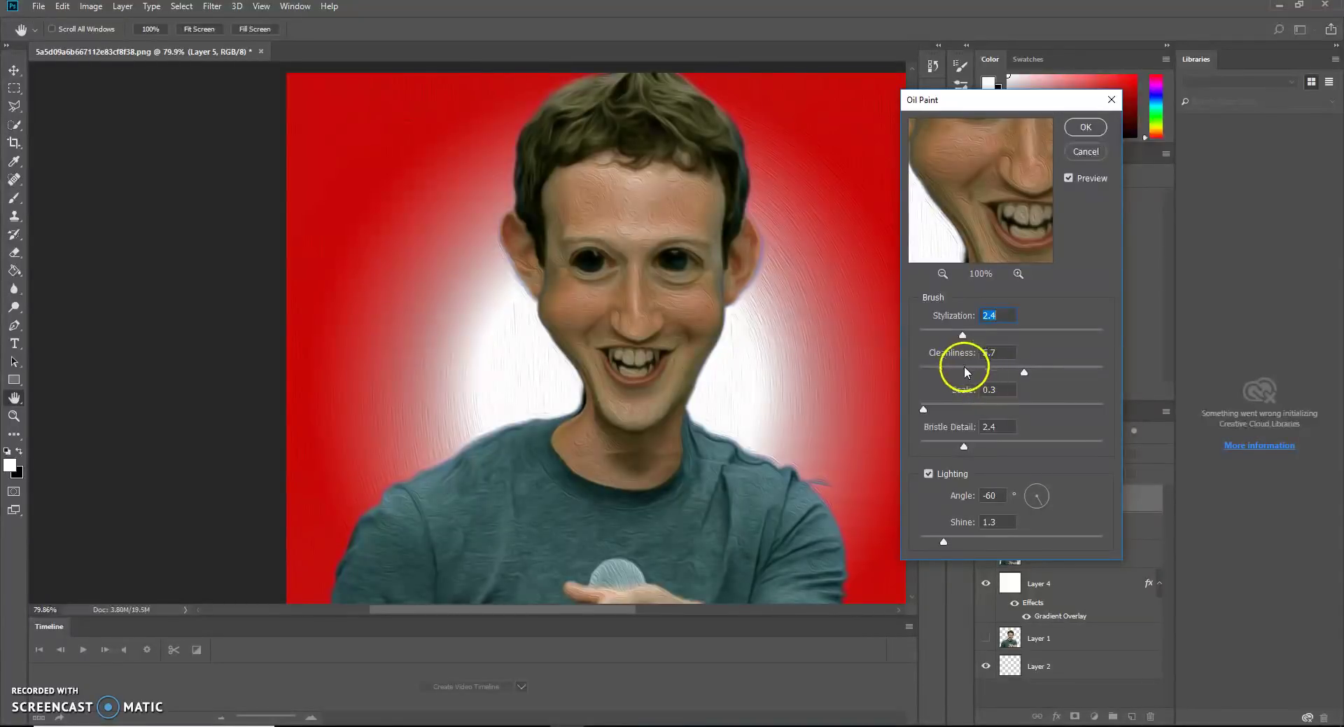
Step: Set the Oil Paint Cleanliness to 6.0 and Scale to 0.9, and apply the filter
{"action": "left_click_drag", "start_coordinate": [1028, 370], "coordinate": [979, 368]}
{"action": "left_click_drag", "start_coordinate": [971, 370], "coordinate": [1030, 374]}
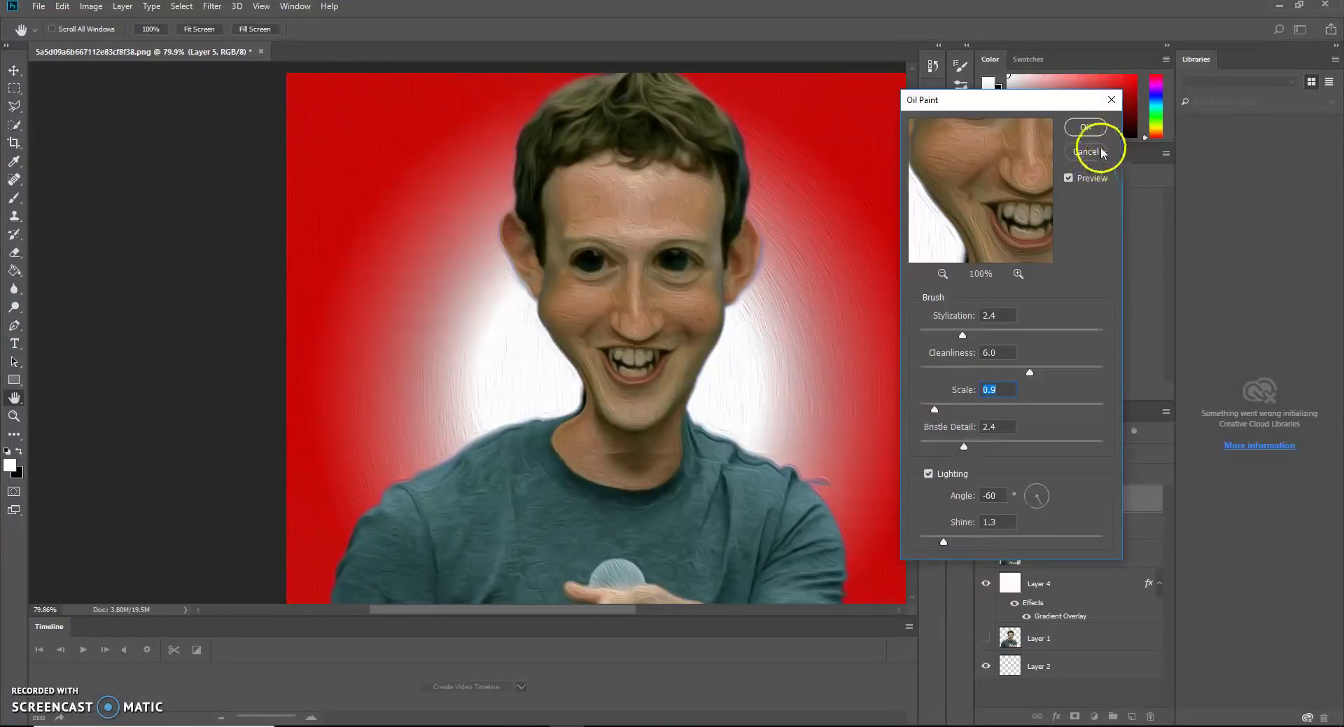
{"action": "left_click", "coordinate": [1085, 127]}
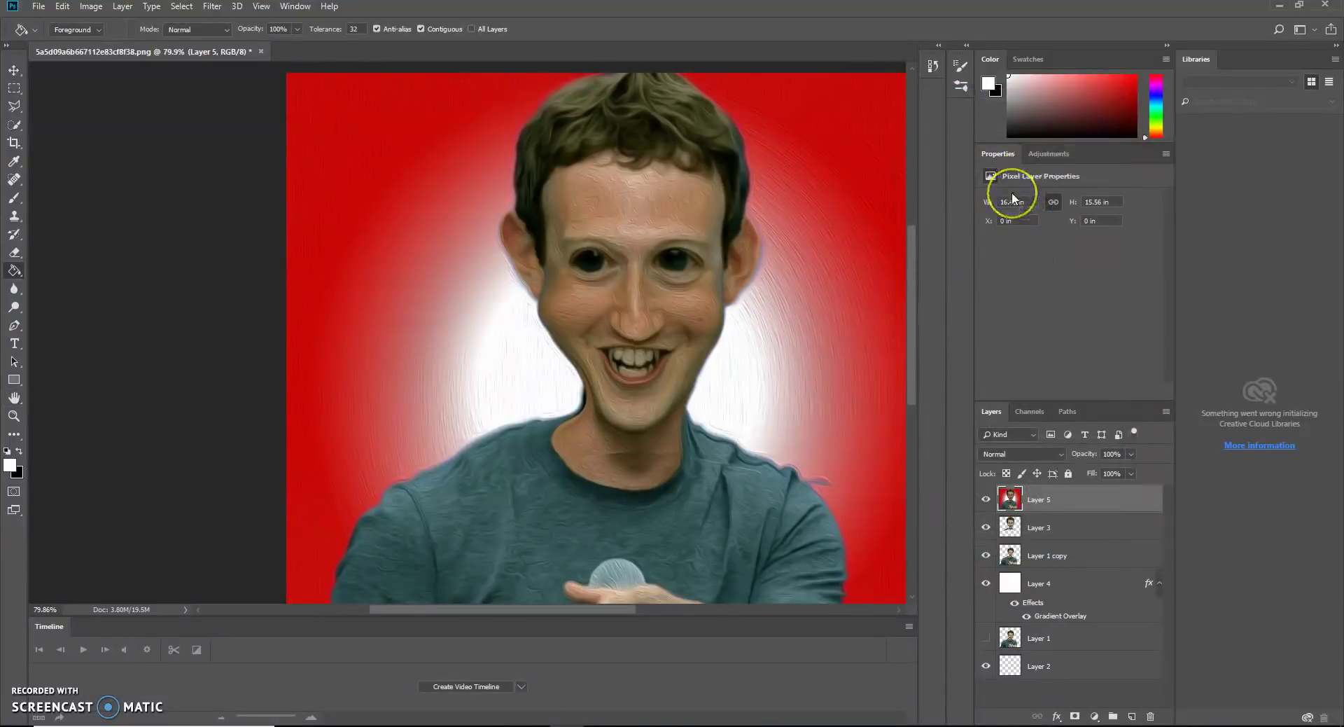
Step: Hide Layer 5 and add a layer mask to Layer 3
{"action": "left_click", "coordinate": [987, 500]}
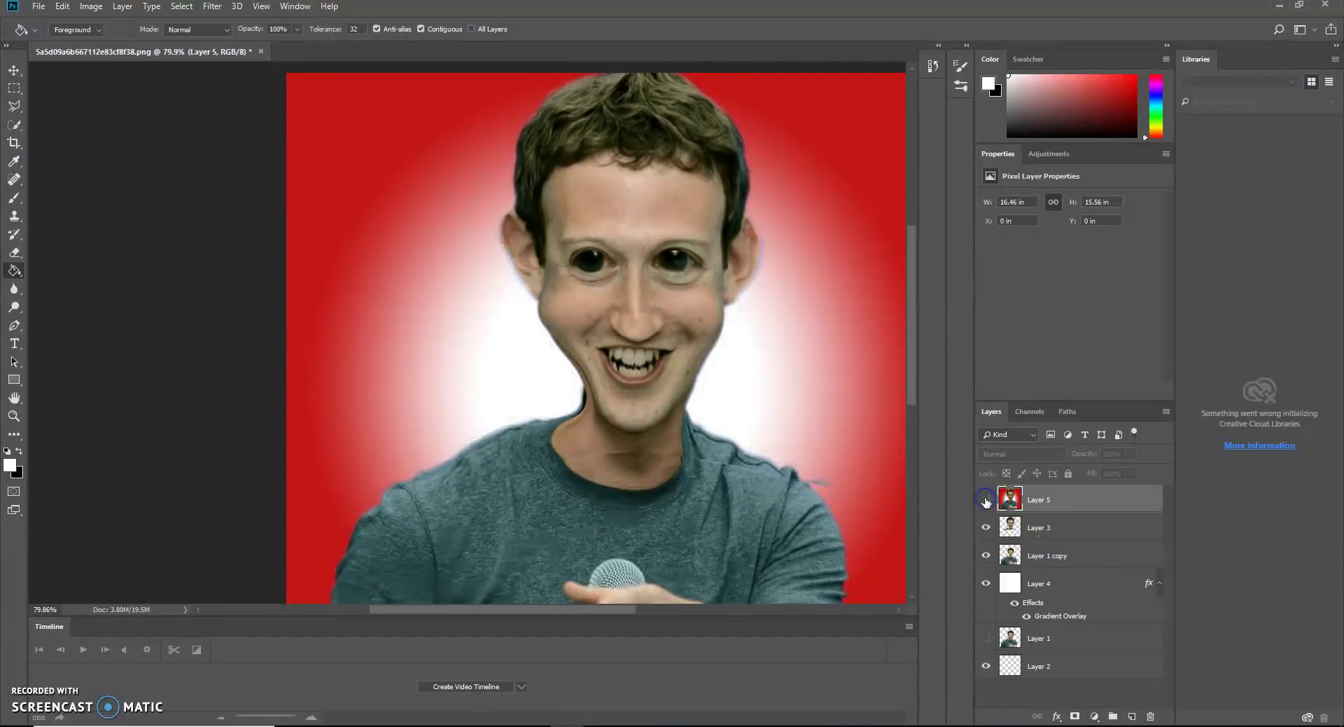
{"action": "left_click", "coordinate": [1044, 528]}
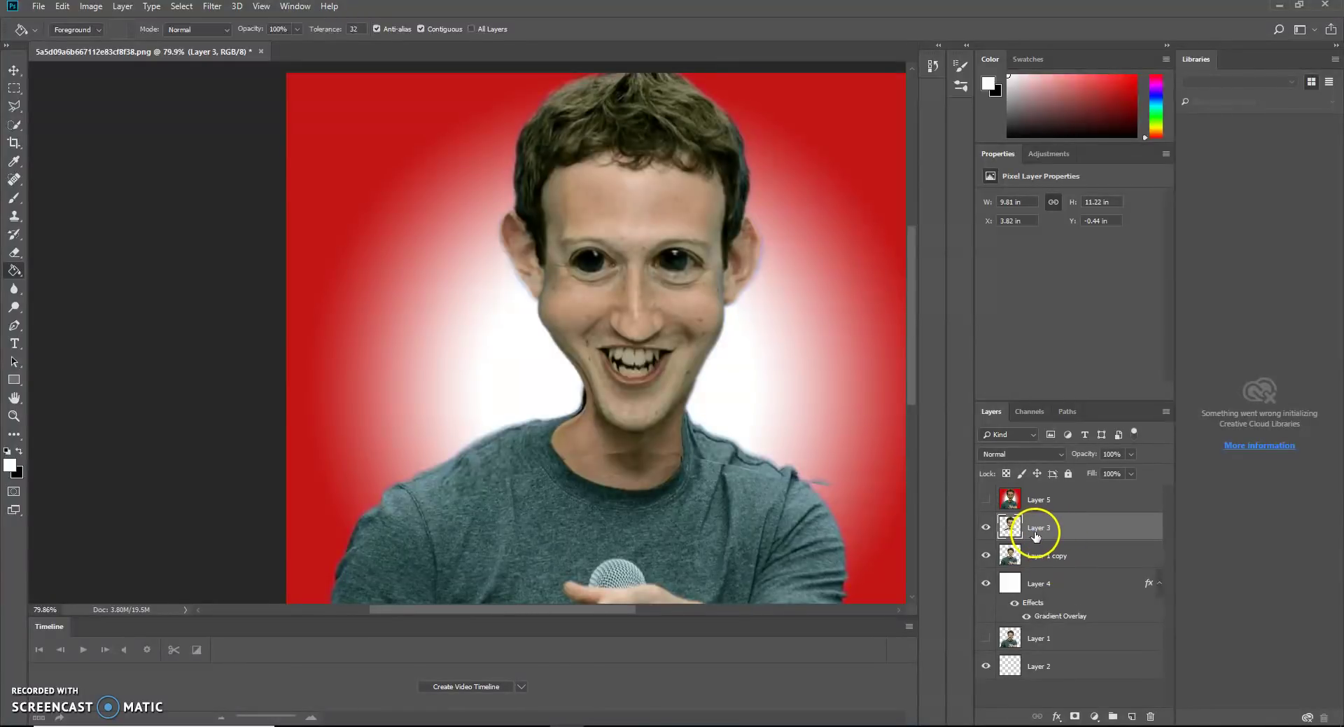
{"action": "left_click", "coordinate": [1076, 716]}
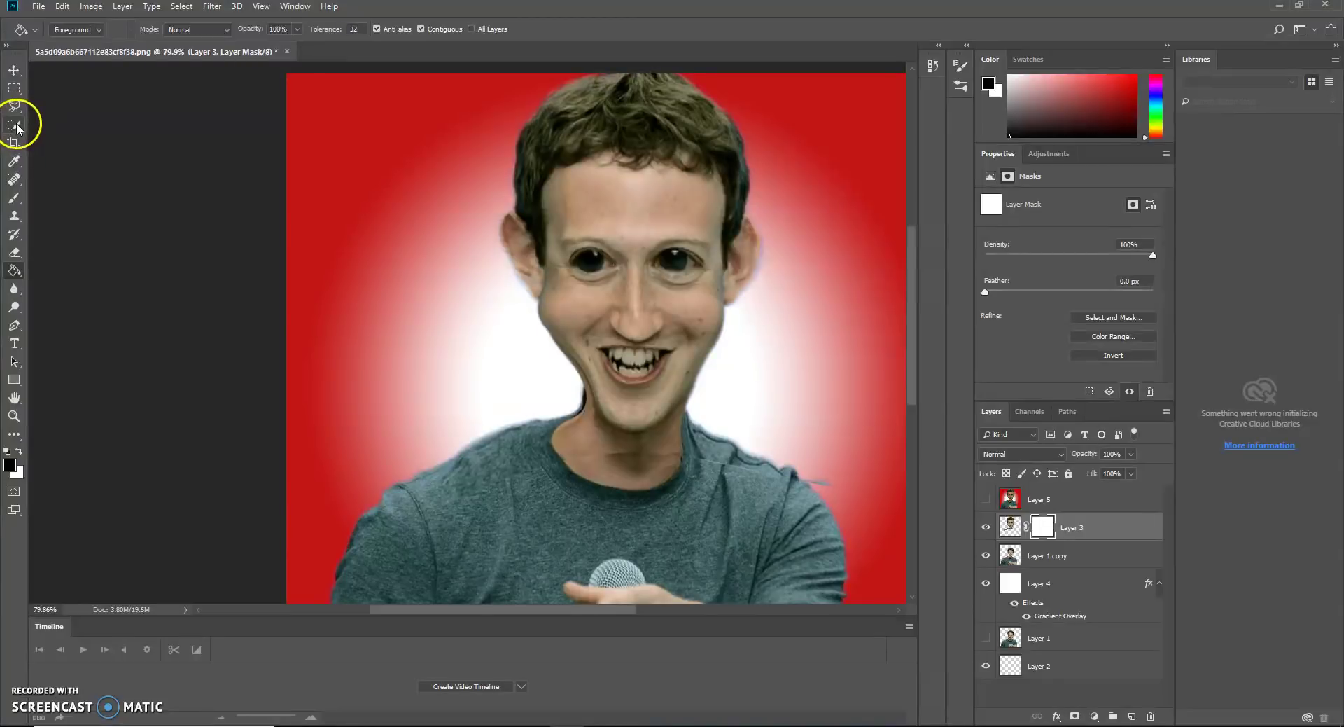
Step: Paint Layer 3's mask around the neck and shirt collar with a 35 px black brush at 29% opacity to blend the seam
{"action": "left_click", "coordinate": [14, 197]}
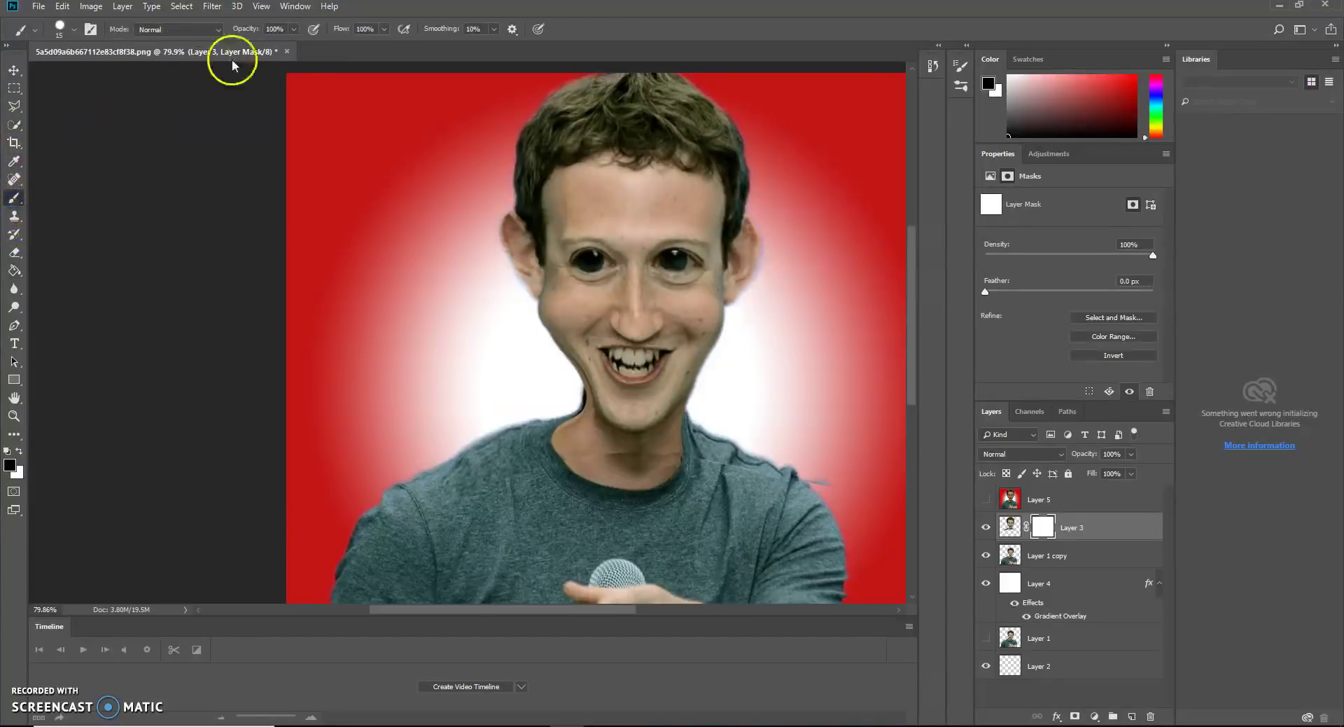
{"action": "left_click", "coordinate": [295, 30]}
{"action": "left_click_drag", "start_coordinate": [294, 46], "coordinate": [269, 48]}
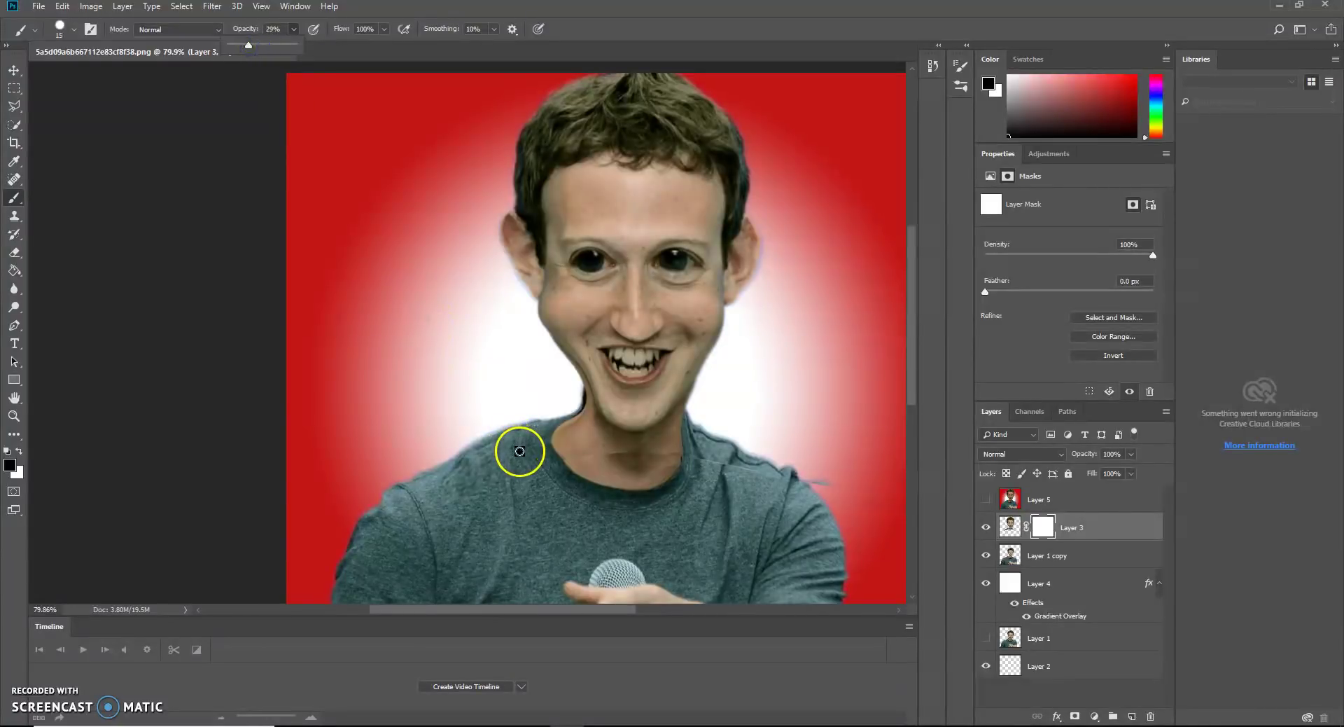
{"action": "key", "text": "]"}
{"action": "key", "text": "]"}
{"action": "key", "text": "]"}
{"action": "key", "text": "]"}
{"action": "mouse_move", "coordinate": [521, 452]}
{"action": "left_mouse_down"}
{"action": "mouse_move", "coordinate": [588, 460]}
{"action": "mouse_move", "coordinate": [553, 459]}
{"action": "left_mouse_up"}
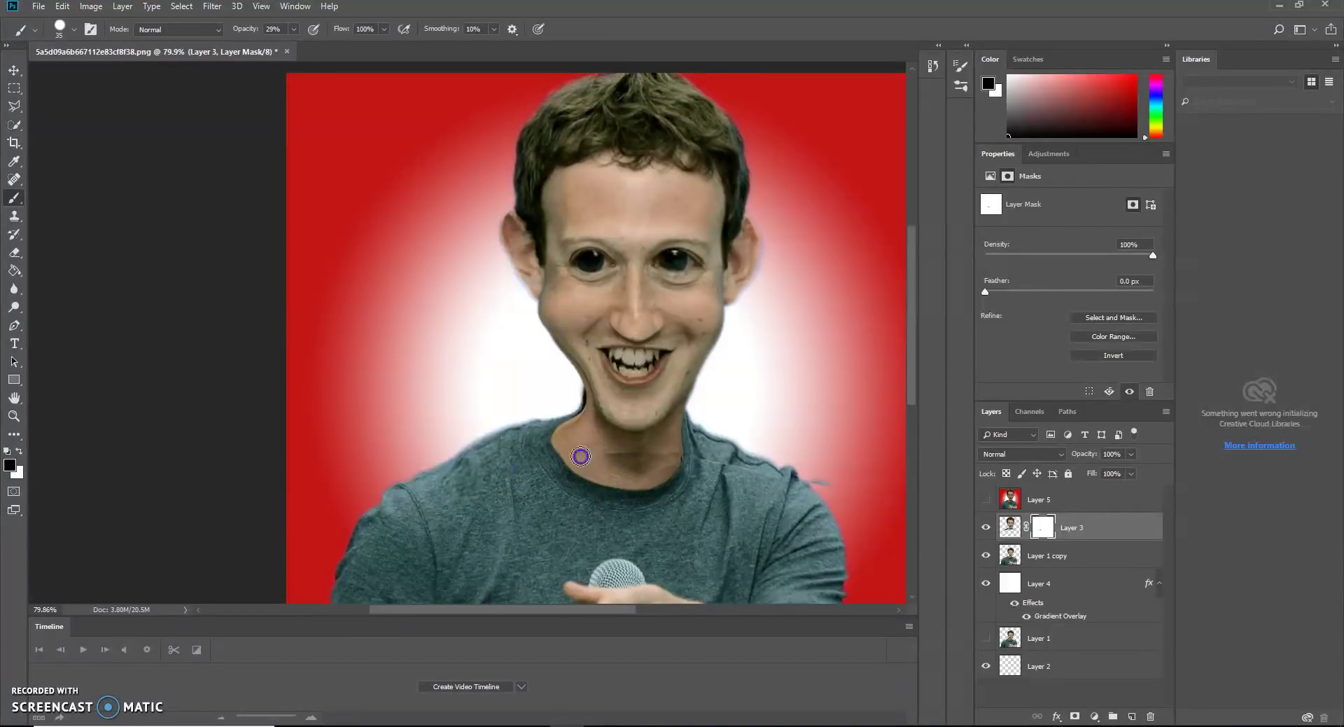
{"action": "mouse_move", "coordinate": [660, 460]}
{"action": "left_mouse_down"}
{"action": "mouse_move", "coordinate": [546, 464]}
{"action": "mouse_move", "coordinate": [574, 455]}
{"action": "mouse_move", "coordinate": [483, 480]}
{"action": "left_mouse_up"}
{"action": "mouse_move", "coordinate": [587, 464]}
{"action": "left_mouse_down"}
{"action": "mouse_move", "coordinate": [646, 450]}
{"action": "mouse_move", "coordinate": [767, 479]}
{"action": "mouse_move", "coordinate": [670, 451]}
{"action": "mouse_move", "coordinate": [697, 456]}
{"action": "left_mouse_up"}
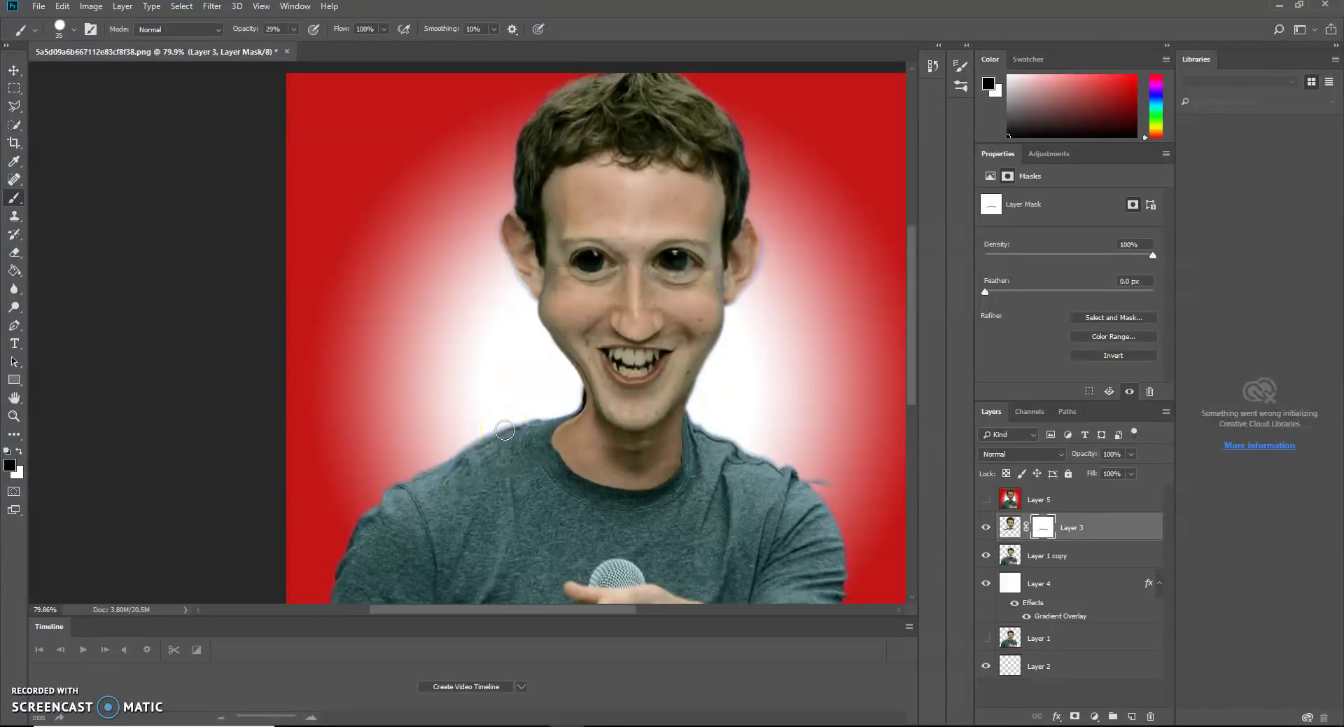
{"action": "mouse_move", "coordinate": [505, 430]}
{"action": "left_mouse_down"}
{"action": "mouse_move", "coordinate": [539, 466]}
{"action": "mouse_move", "coordinate": [472, 478]}
{"action": "mouse_move", "coordinate": [534, 472]}
{"action": "left_mouse_up"}
{"action": "mouse_move", "coordinate": [637, 458]}
{"action": "left_mouse_down"}
{"action": "mouse_move", "coordinate": [693, 457]}
{"action": "mouse_move", "coordinate": [823, 499]}
{"action": "left_mouse_up"}
Step: Delete the old oil-painted Layer 5 and create a new merged layer of all visible content above Layer 3
{"action": "left_click", "coordinate": [1061, 543]}
{"action": "left_click_drag", "start_coordinate": [1061, 544], "coordinate": [1151, 715]}
{"action": "left_click", "coordinate": [1082, 502]}
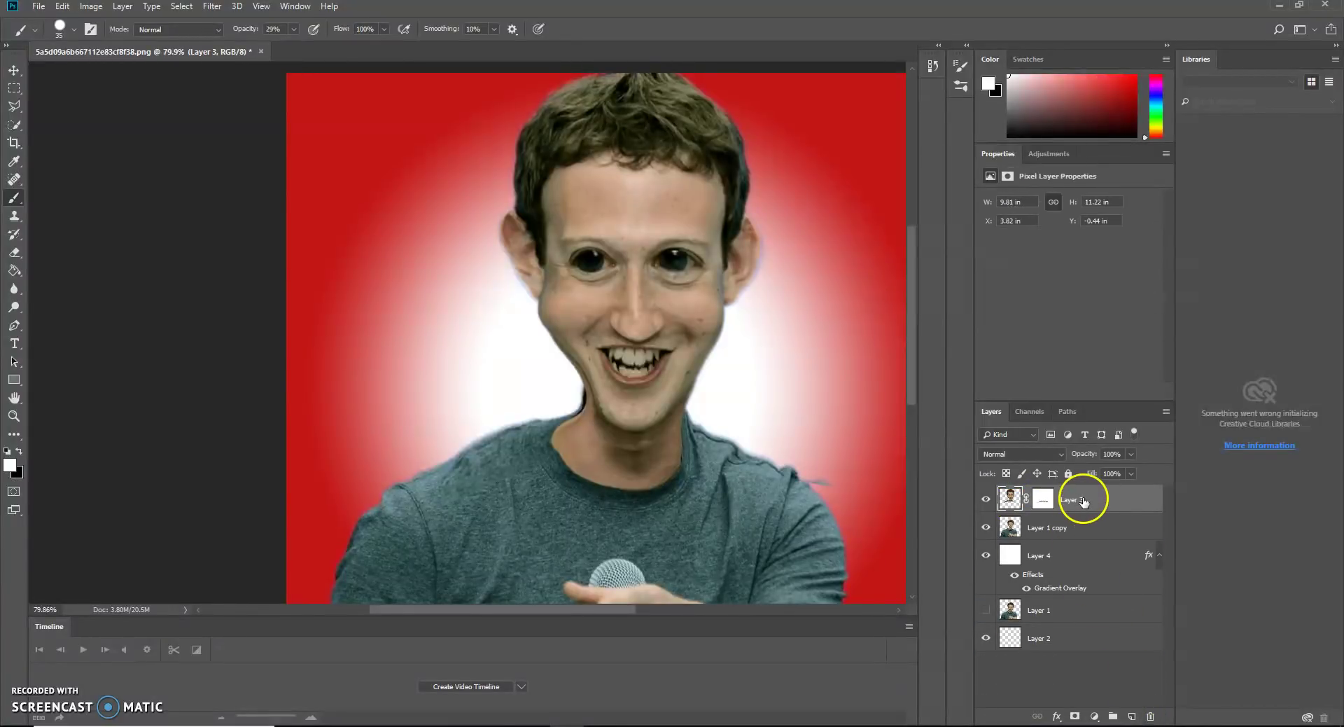
{"action": "left_click", "coordinate": [1131, 715]}
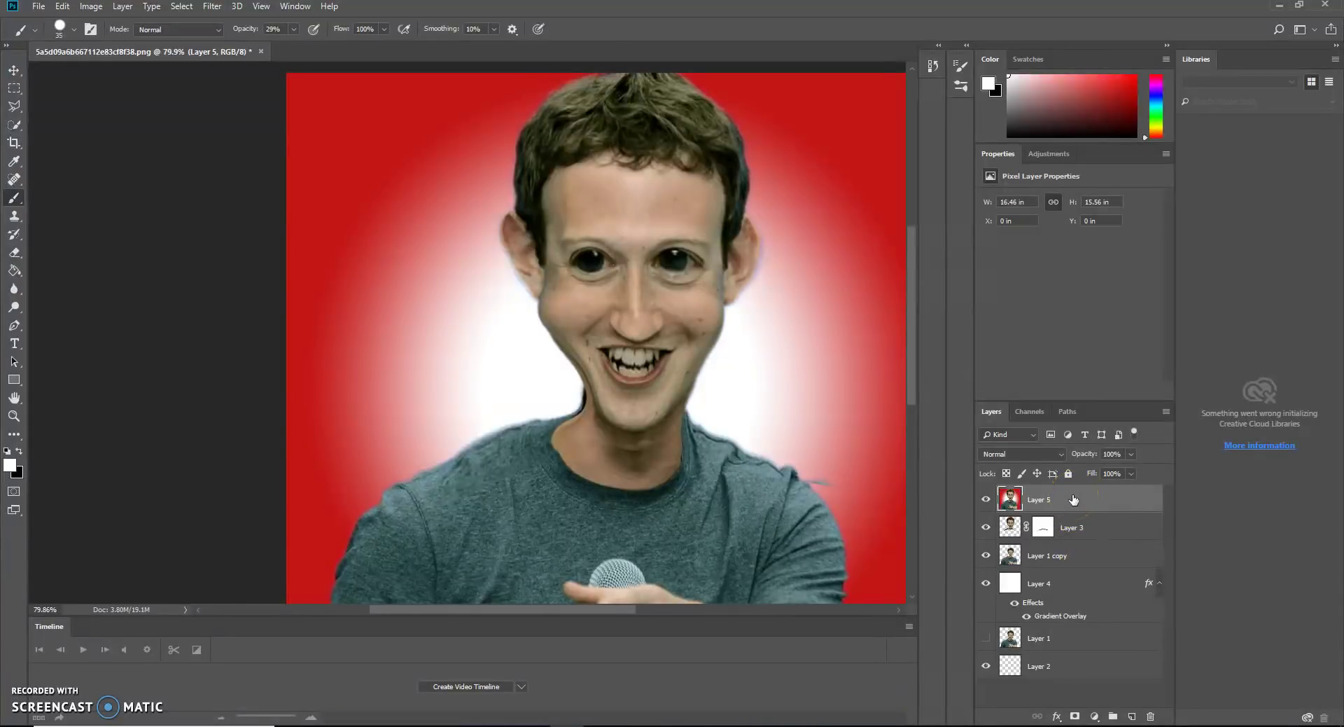
Step: Apply Shadows/Highlights to the merged layer with shadows amount 0%, highlights amount 33% and highlights radius 76 px
{"action": "left_click", "coordinate": [92, 6]}
{"action": "mouse_move", "coordinate": [116, 42]}
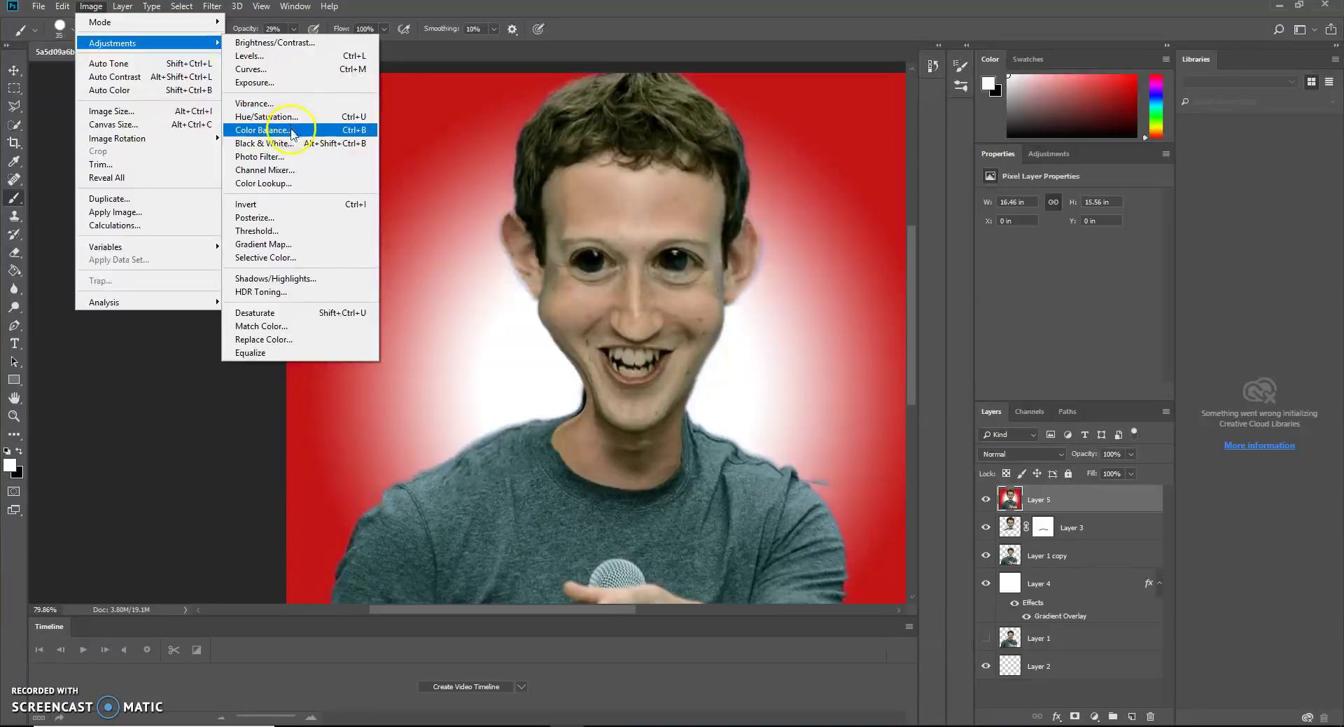
{"action": "left_click", "coordinate": [294, 278]}
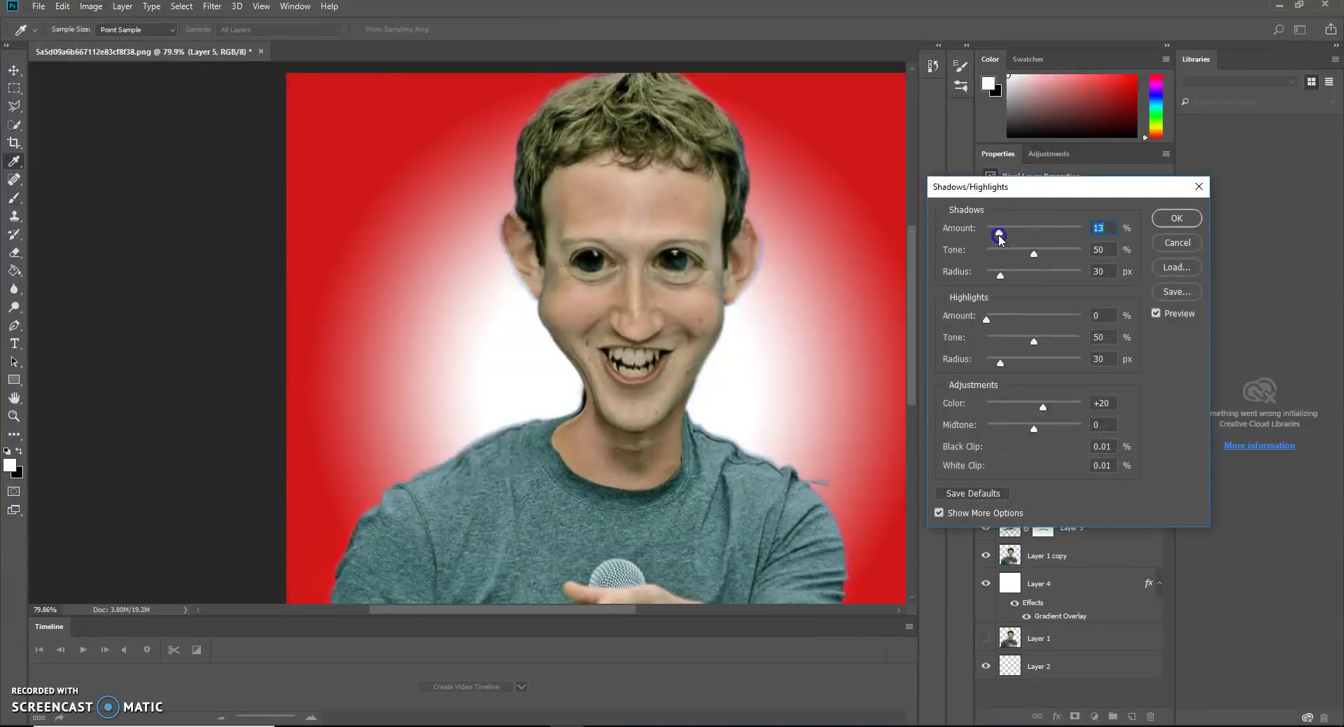
{"action": "left_click_drag", "start_coordinate": [999, 239], "coordinate": [971, 248]}
{"action": "left_click_drag", "start_coordinate": [1017, 322], "coordinate": [1021, 321]}
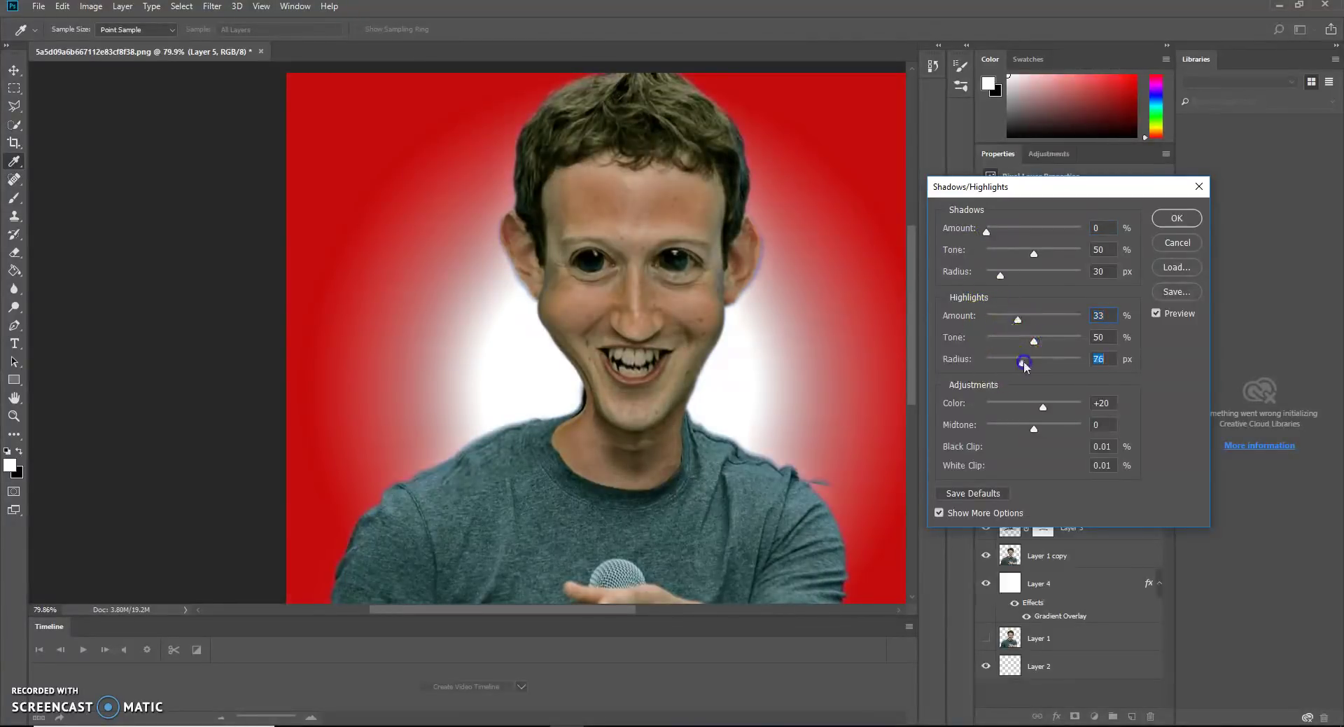
{"action": "left_click", "coordinate": [1183, 221]}
{"action": "key", "text": "b"}
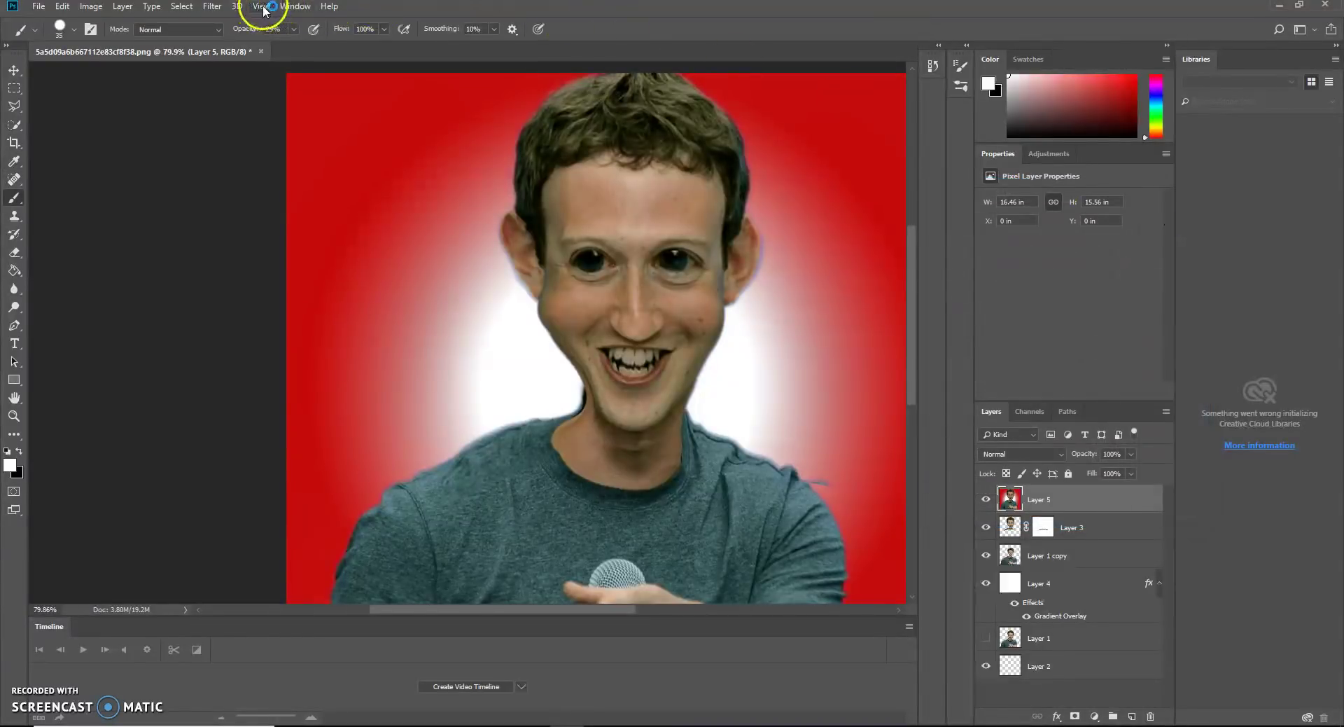
Step: Apply the Oil Paint filter to the merged layer, keeping the existing brush and lighting settings
{"action": "left_click", "coordinate": [212, 7]}
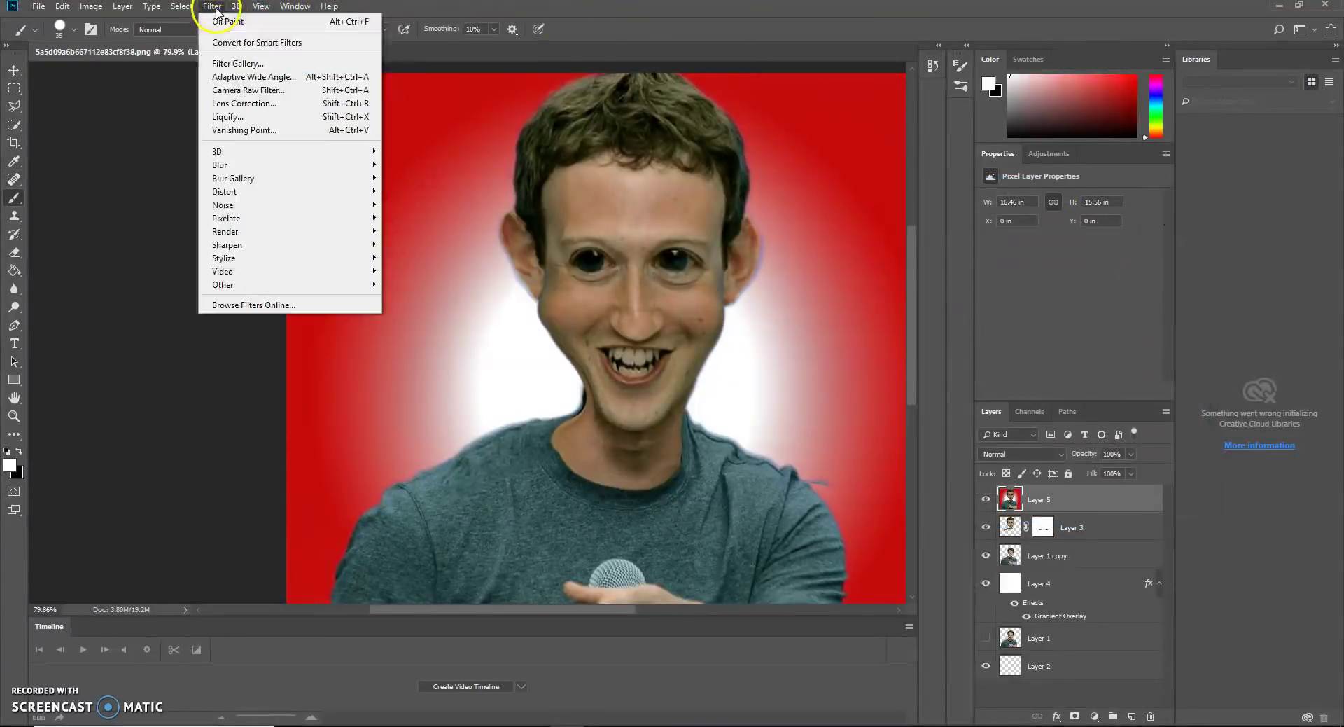
{"action": "mouse_move", "coordinate": [264, 261]}
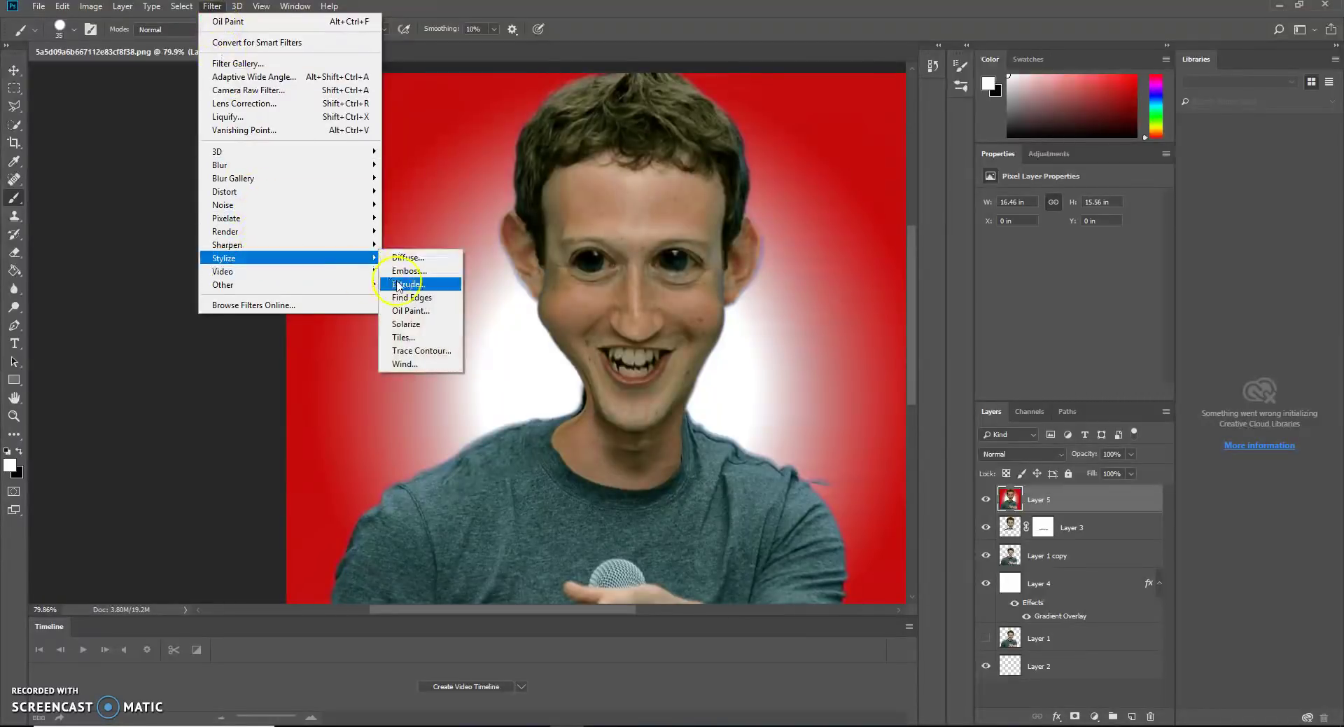
{"action": "left_click", "coordinate": [412, 310]}
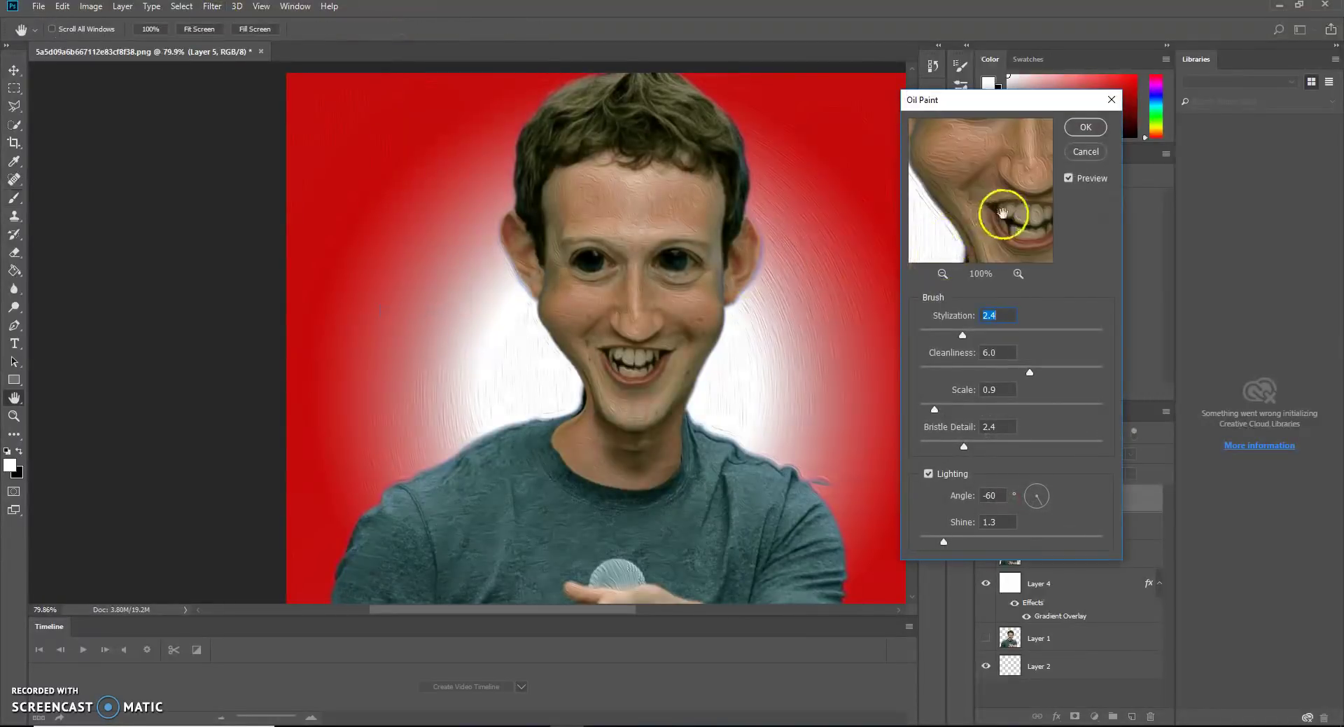
{"action": "left_click", "coordinate": [1085, 129]}
{"action": "key", "text": "b"}
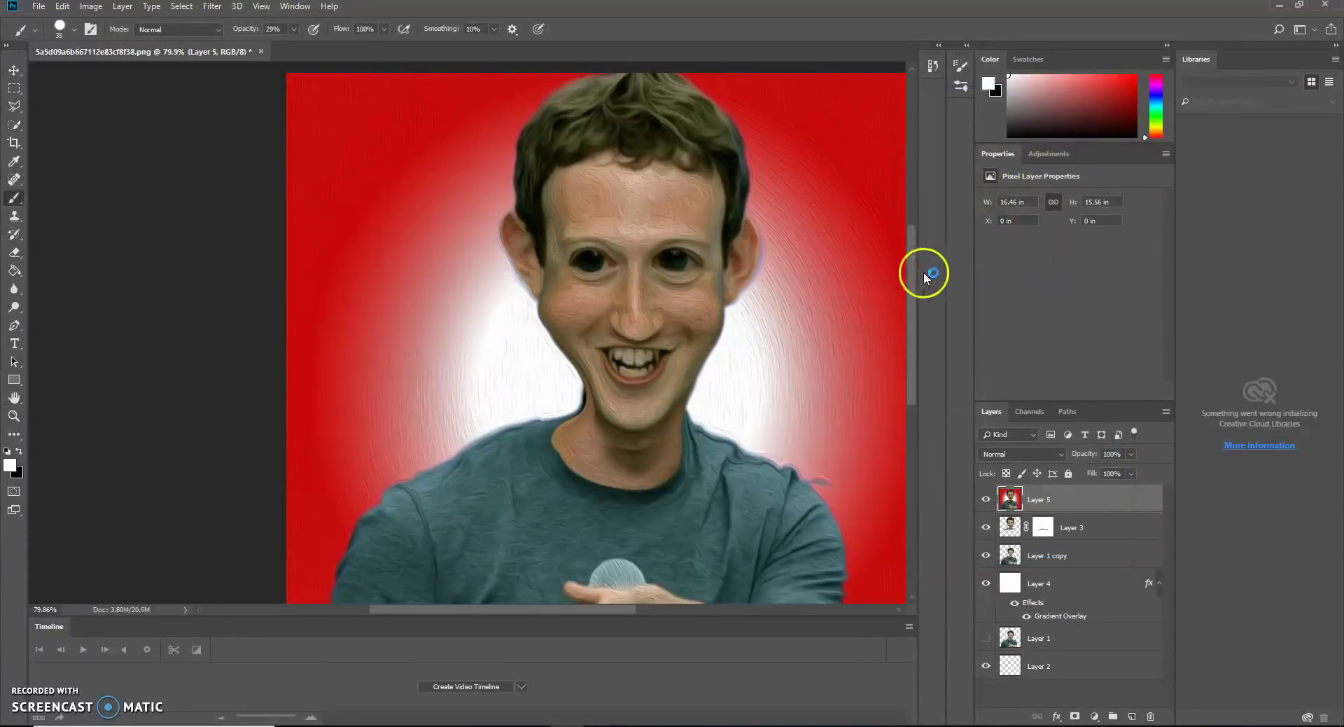